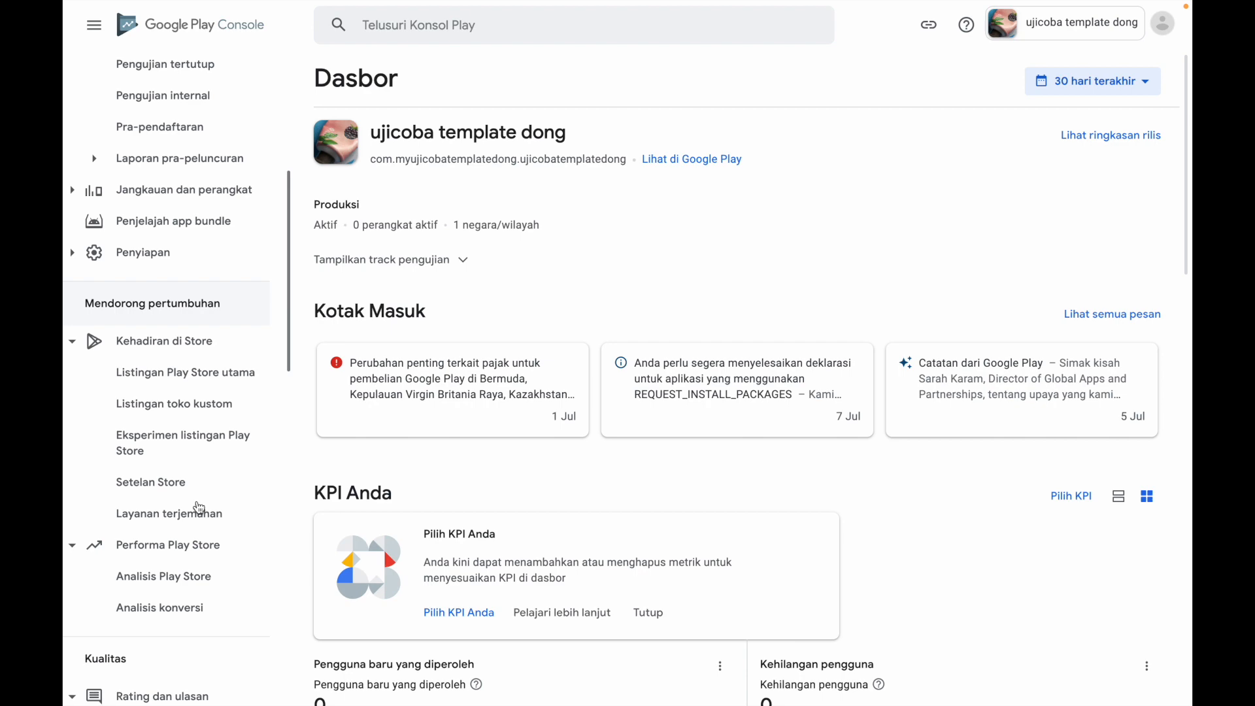
{"action": "scroll", "coordinate": [199, 503], "scroll_direction": "down", "scroll_amount": 8}
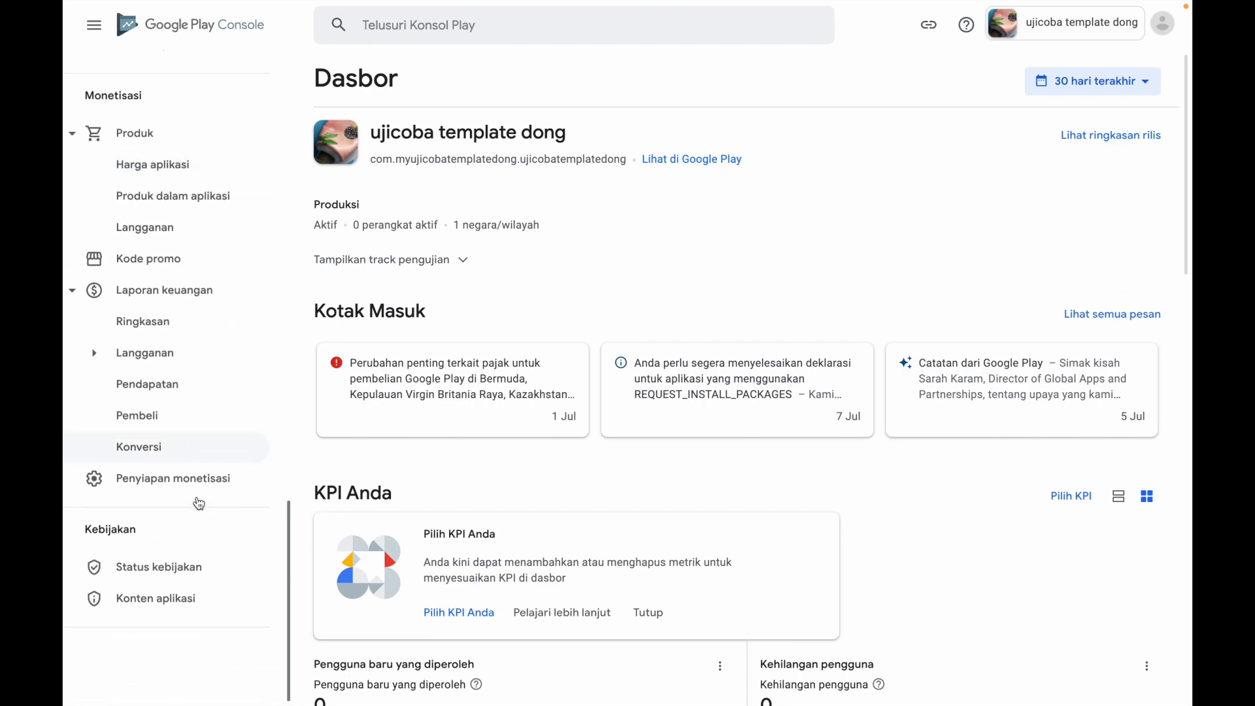
Open the Konten aplikasi page under Kebijakan to review the app's outstanding declarations
{"action": "left_click", "coordinate": [171, 608]}
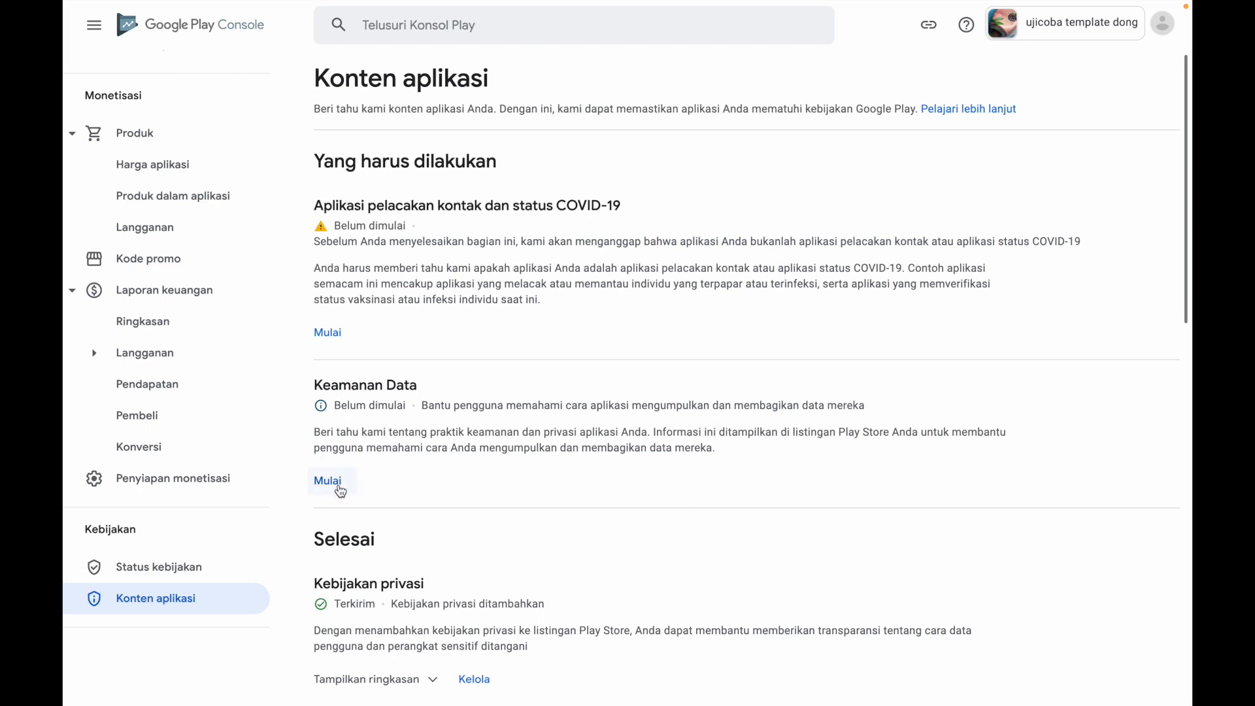
Open the Kotak Masuk message about completing the Keamanan Data form and read its deadline, penalties and required actions
{"action": "scroll", "coordinate": [233, 434], "scroll_direction": "up", "scroll_amount": 10}
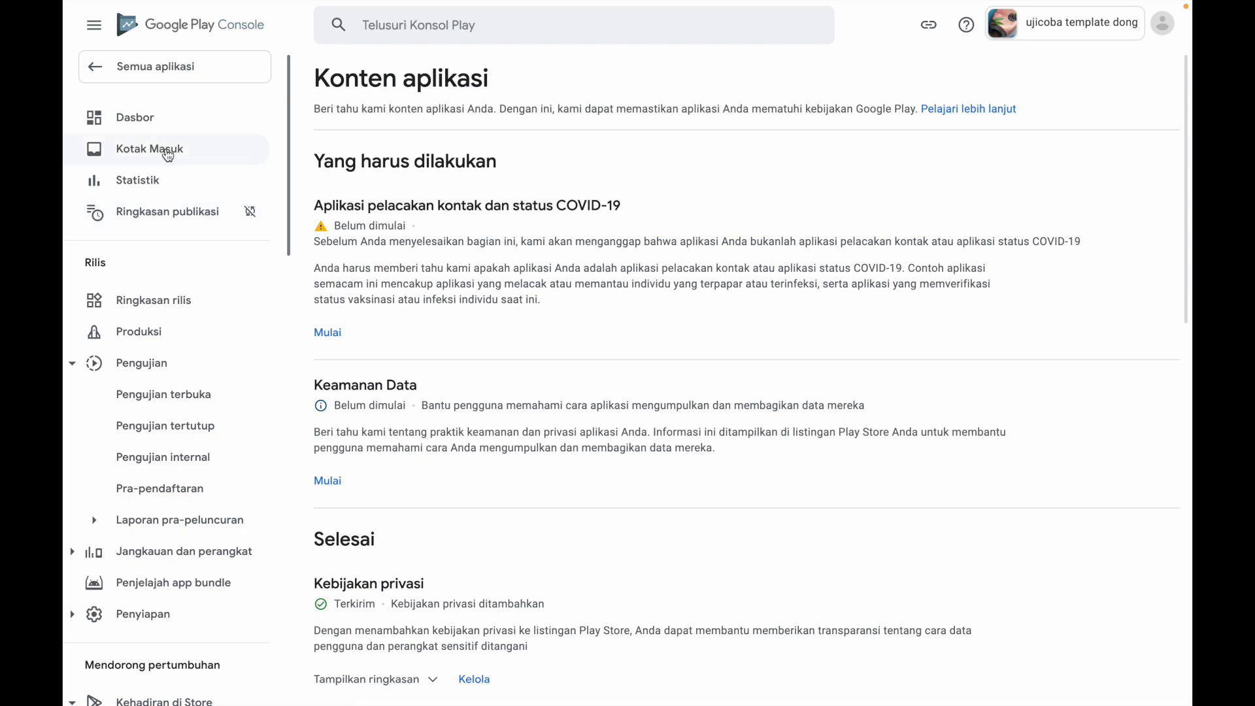
{"action": "left_click", "coordinate": [168, 155]}
{"action": "scroll", "coordinate": [542, 355], "scroll_direction": "down", "scroll_amount": 4}
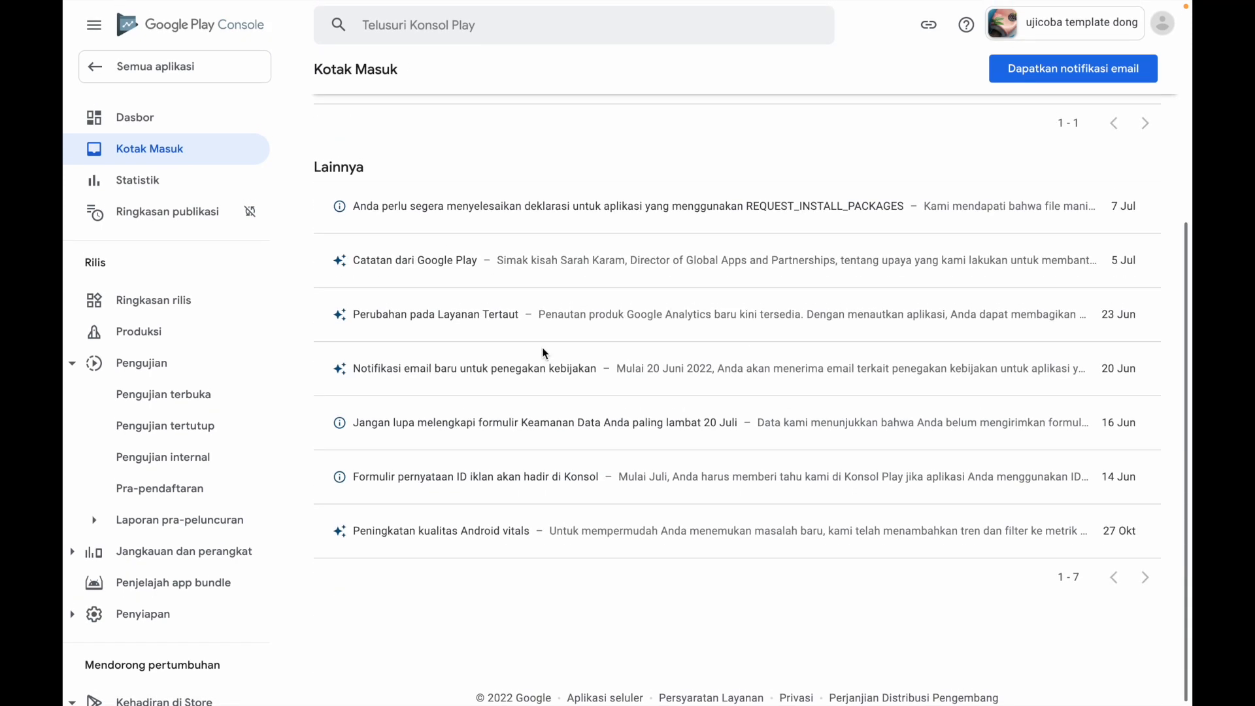
{"action": "left_click", "coordinate": [600, 426]}
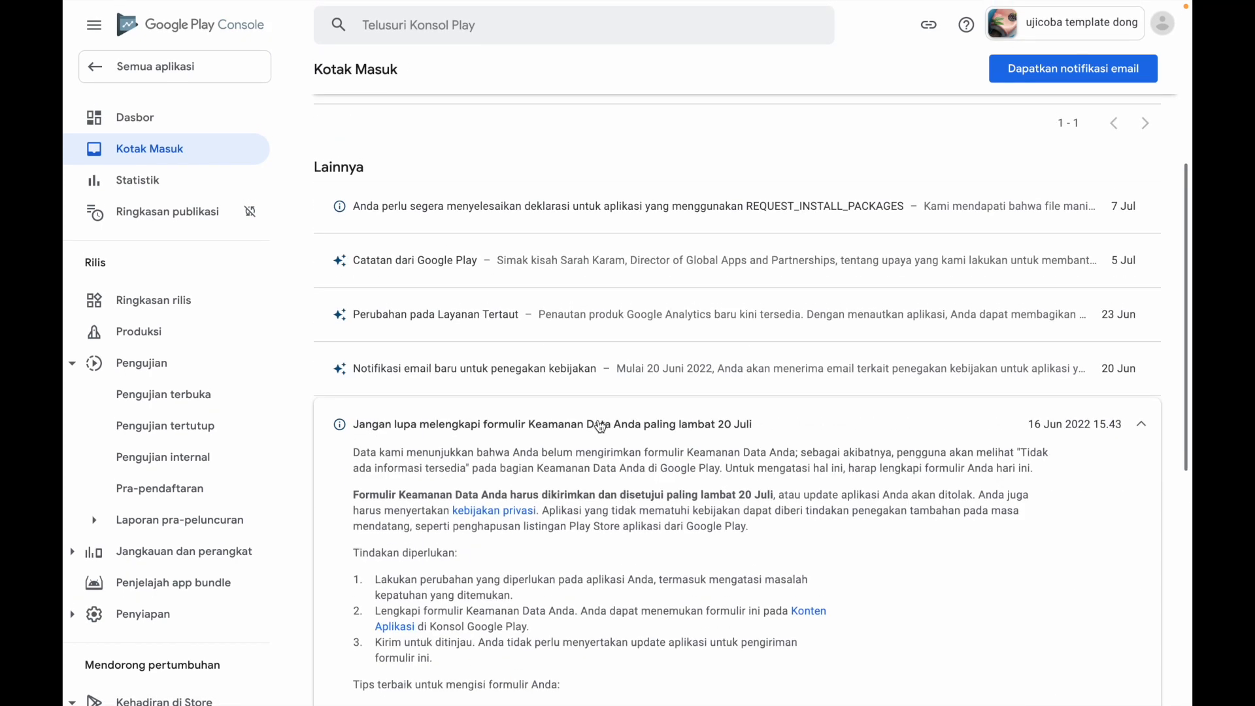
{"action": "scroll", "coordinate": [714, 509], "scroll_direction": "down", "scroll_amount": 3}
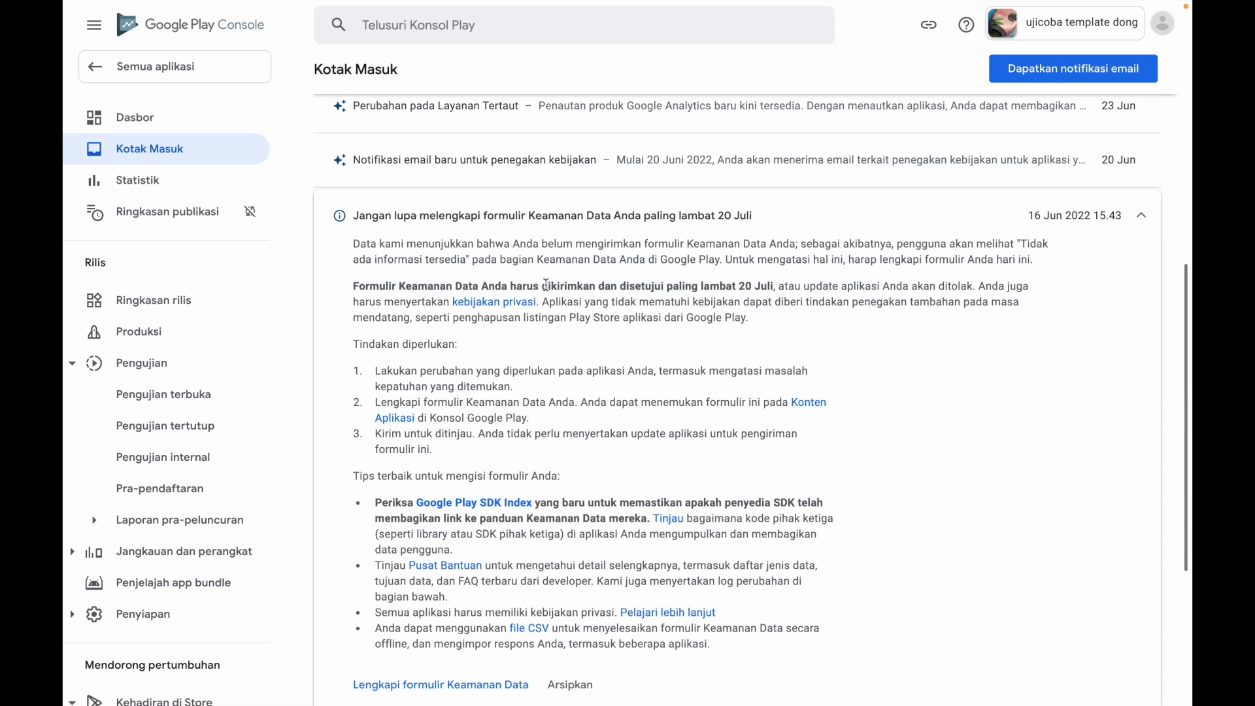
{"action": "left_click_drag", "start_coordinate": [543, 285], "coordinate": [774, 286]}
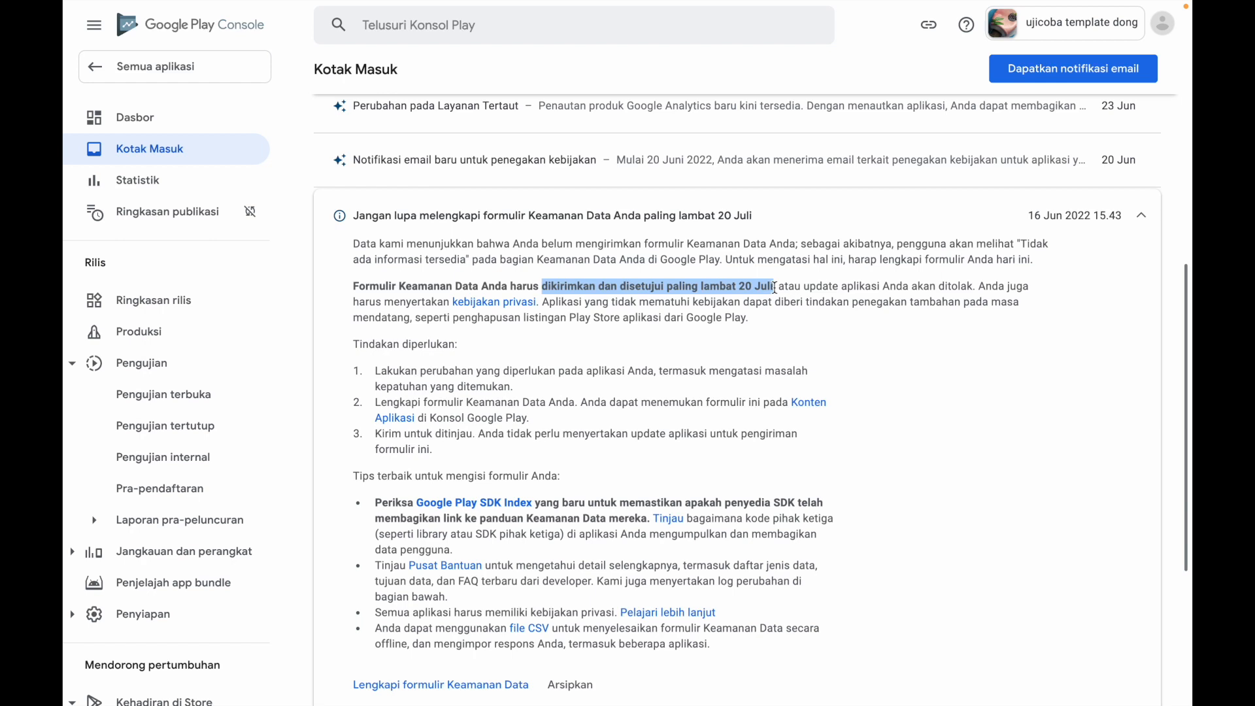
{"action": "left_click_drag", "start_coordinate": [781, 289], "coordinate": [768, 320]}
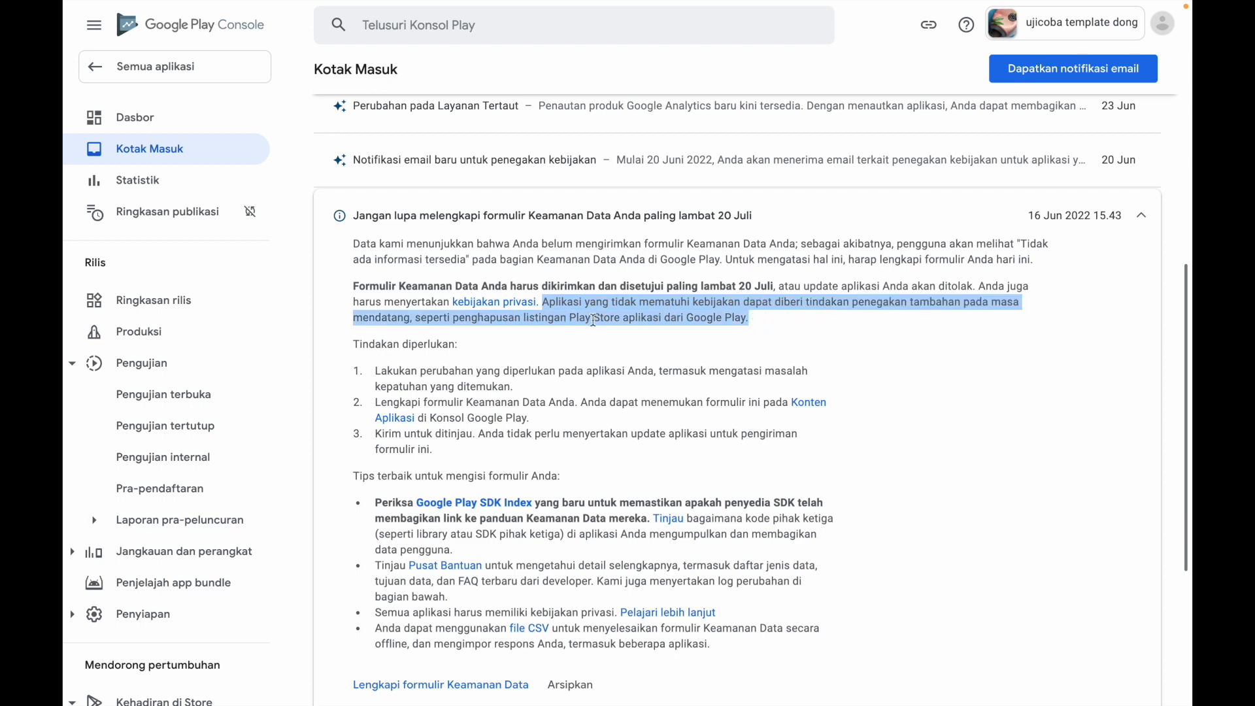
{"action": "left_click", "coordinate": [940, 422]}
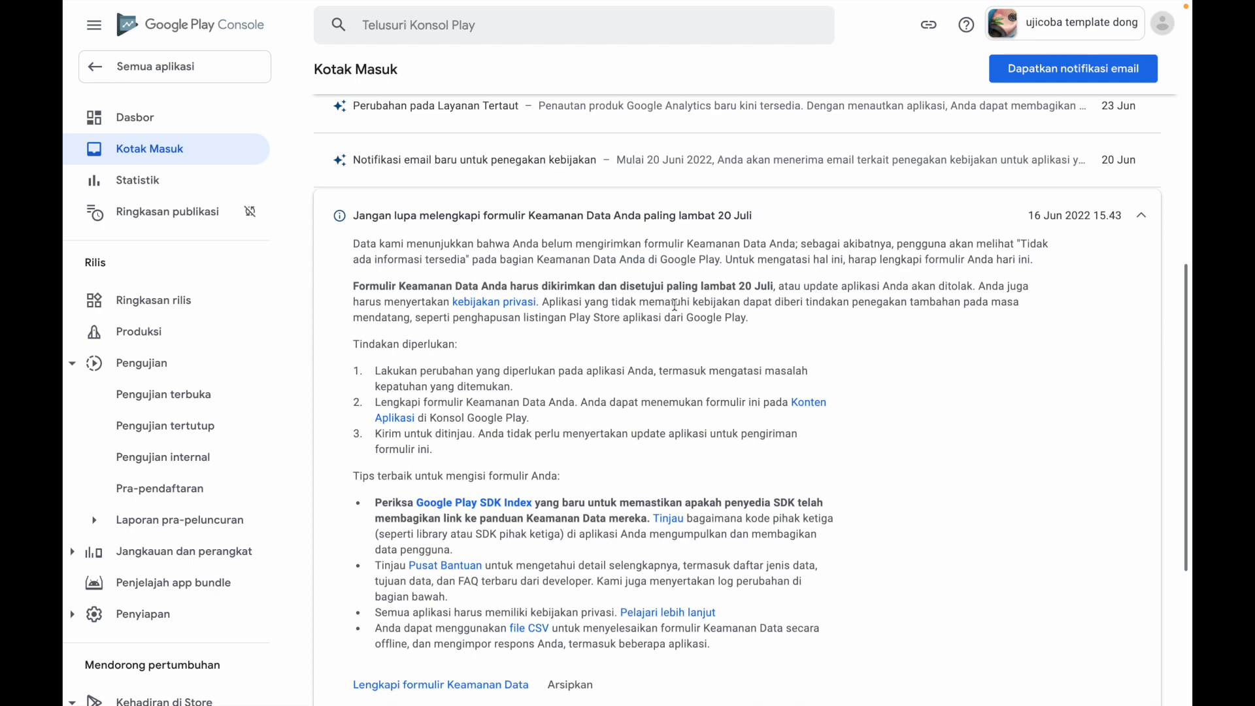
{"action": "scroll", "coordinate": [848, 412], "scroll_direction": "down", "scroll_amount": 4}
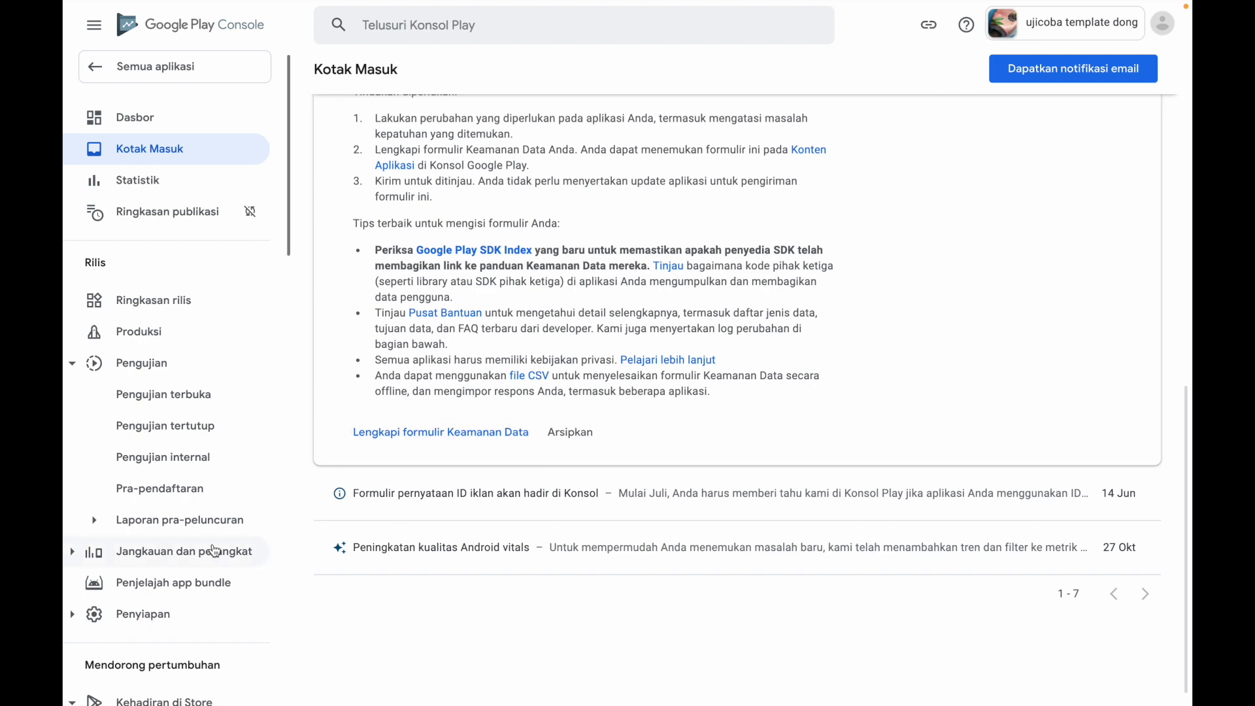
Follow the message's link to complete the Keamanan Data form and choose the app "ujicoba template dong"
{"action": "scroll", "coordinate": [216, 551], "scroll_direction": "down", "scroll_amount": 20}
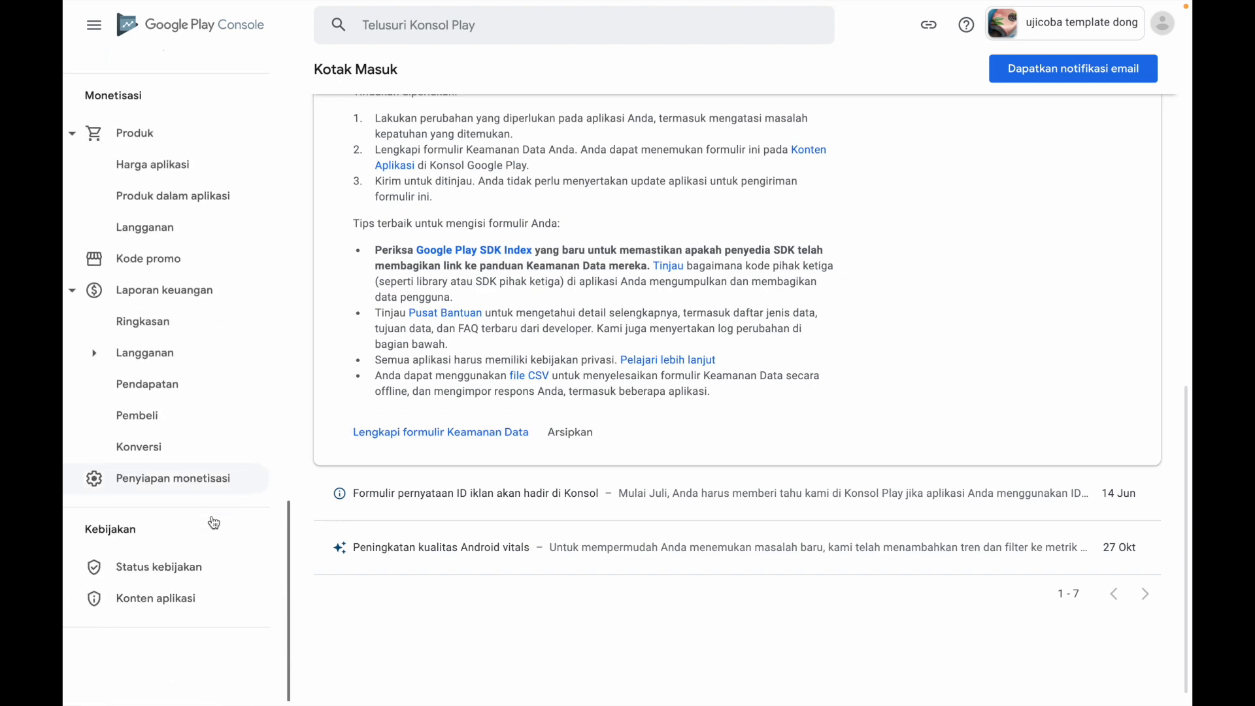
{"action": "left_click", "coordinate": [450, 444]}
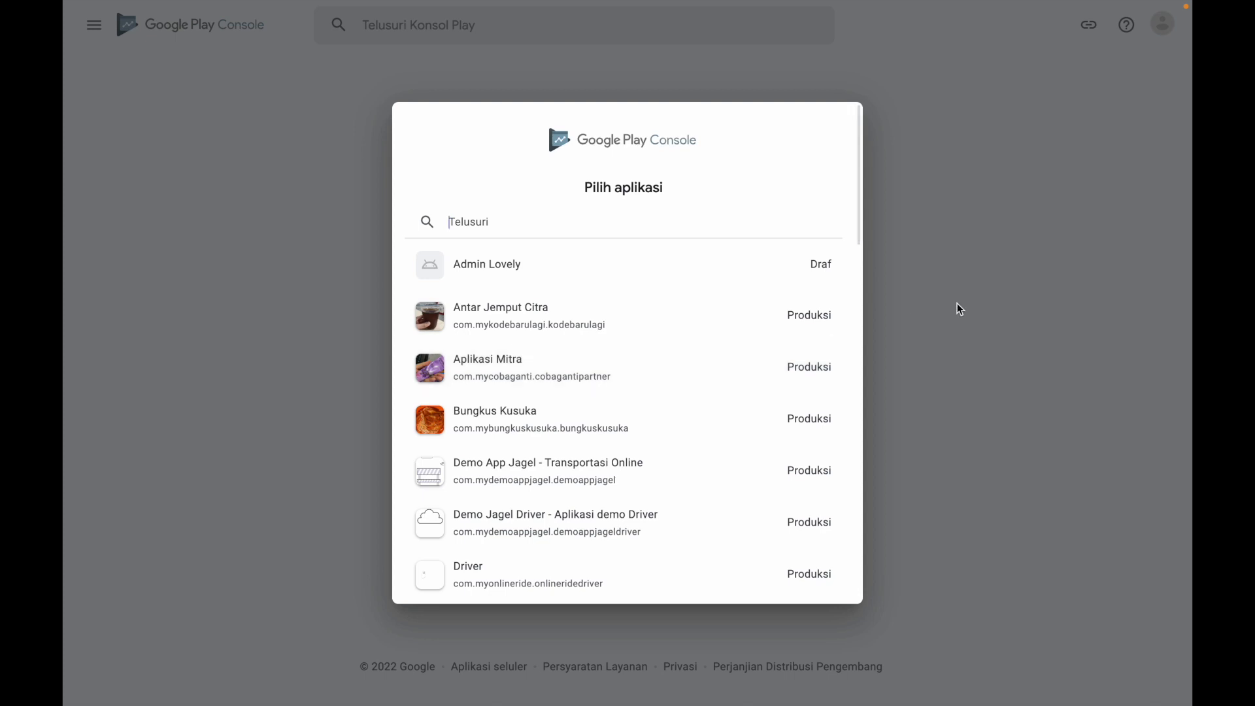
{"action": "scroll", "coordinate": [669, 523], "scroll_direction": "down", "scroll_amount": 10}
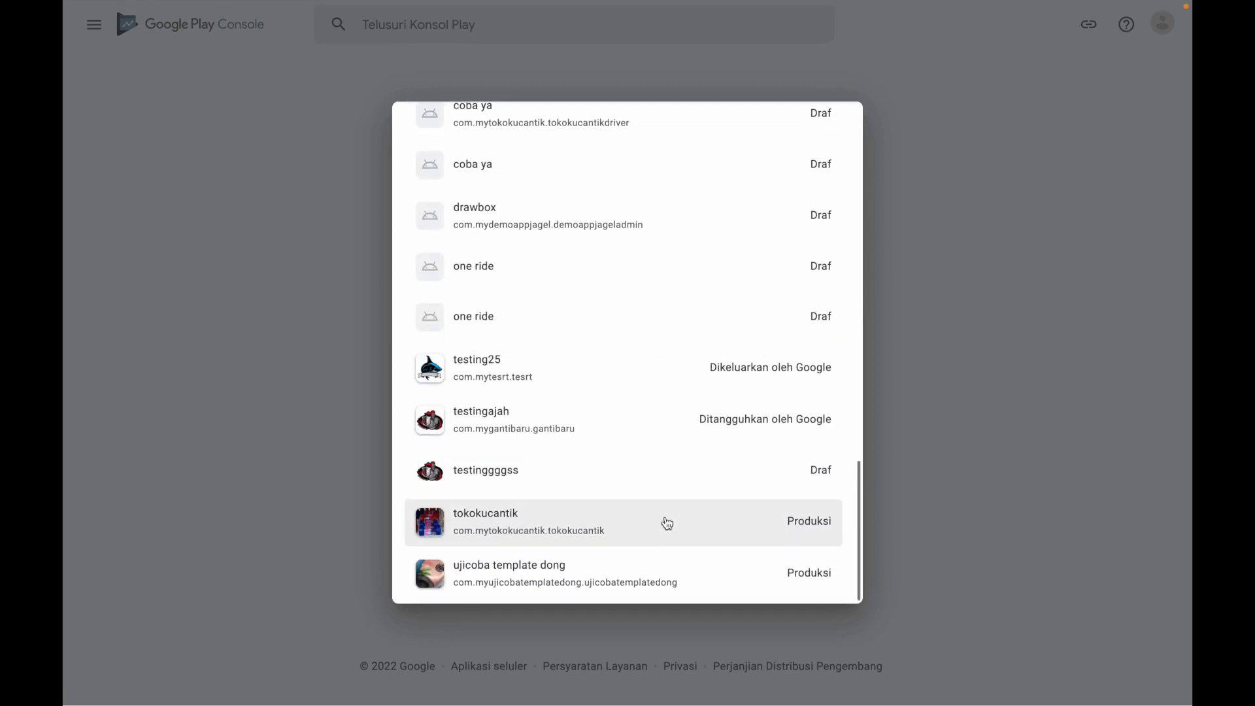
{"action": "left_click", "coordinate": [623, 584]}
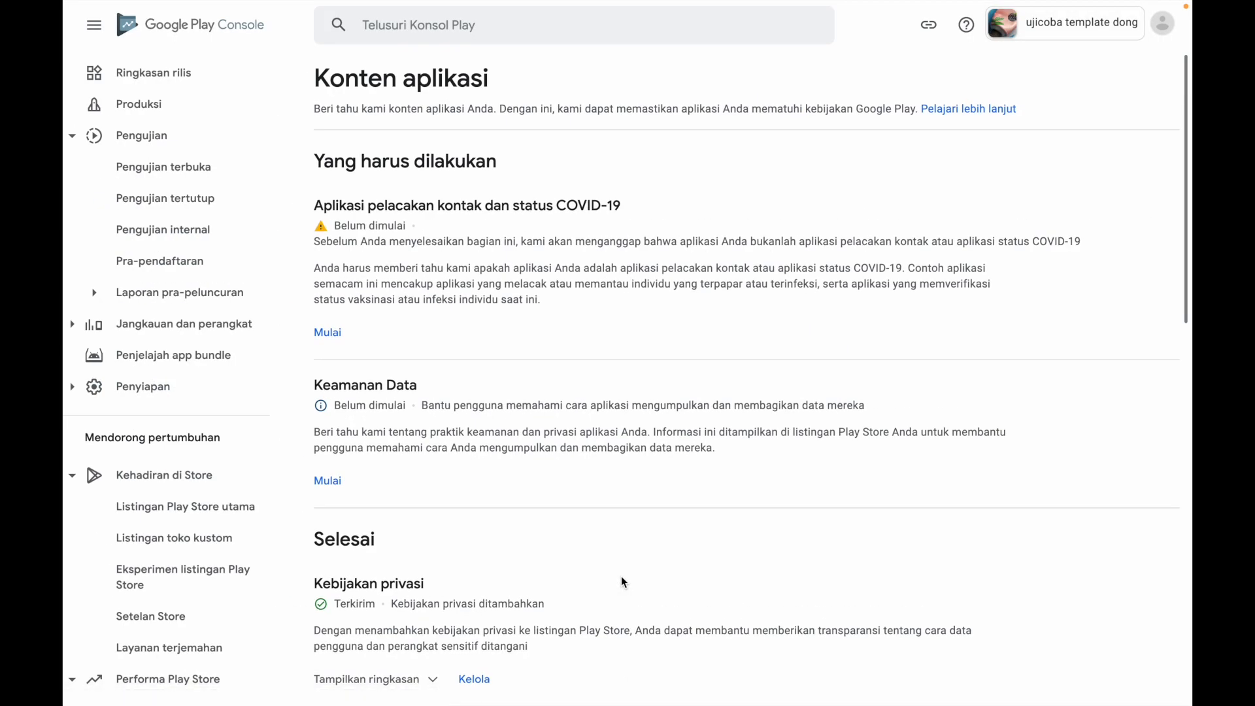
Start the Keamanan Data declaration and continue past the Ringkasan stage to the Pengumpulan dan keamanan data questions
{"action": "scroll", "coordinate": [165, 364], "scroll_direction": "down", "scroll_amount": 10}
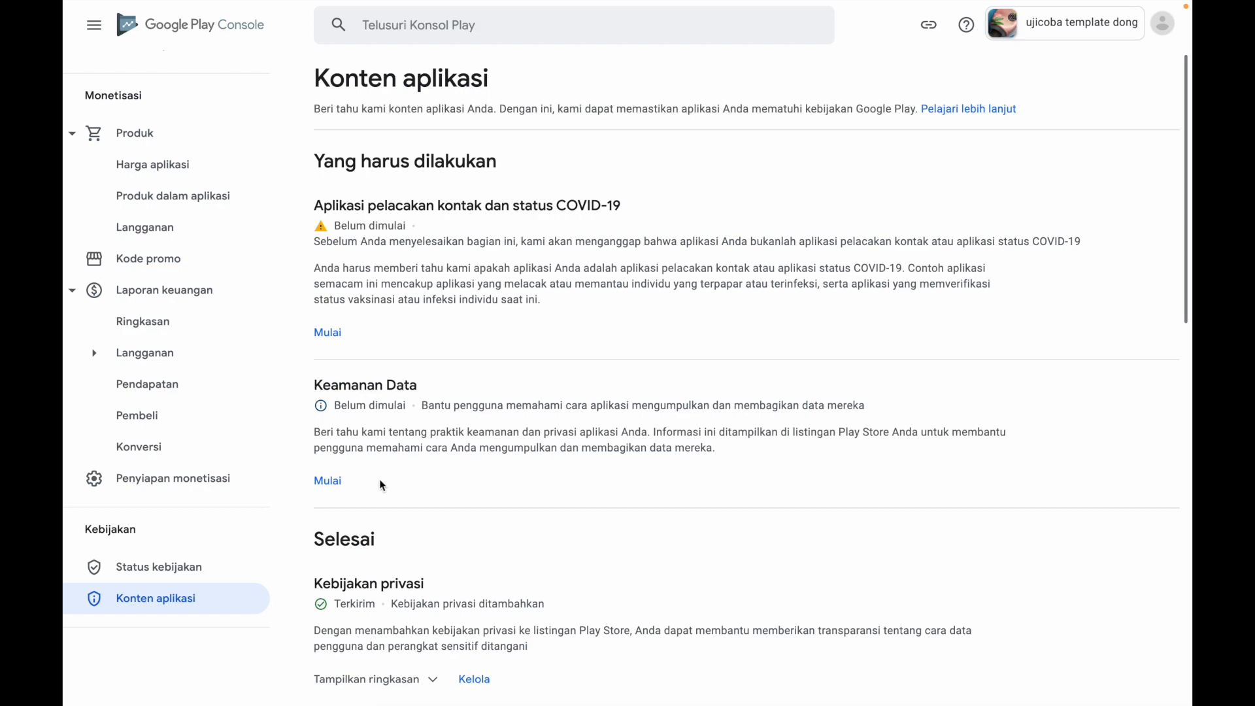
{"action": "left_click", "coordinate": [331, 482]}
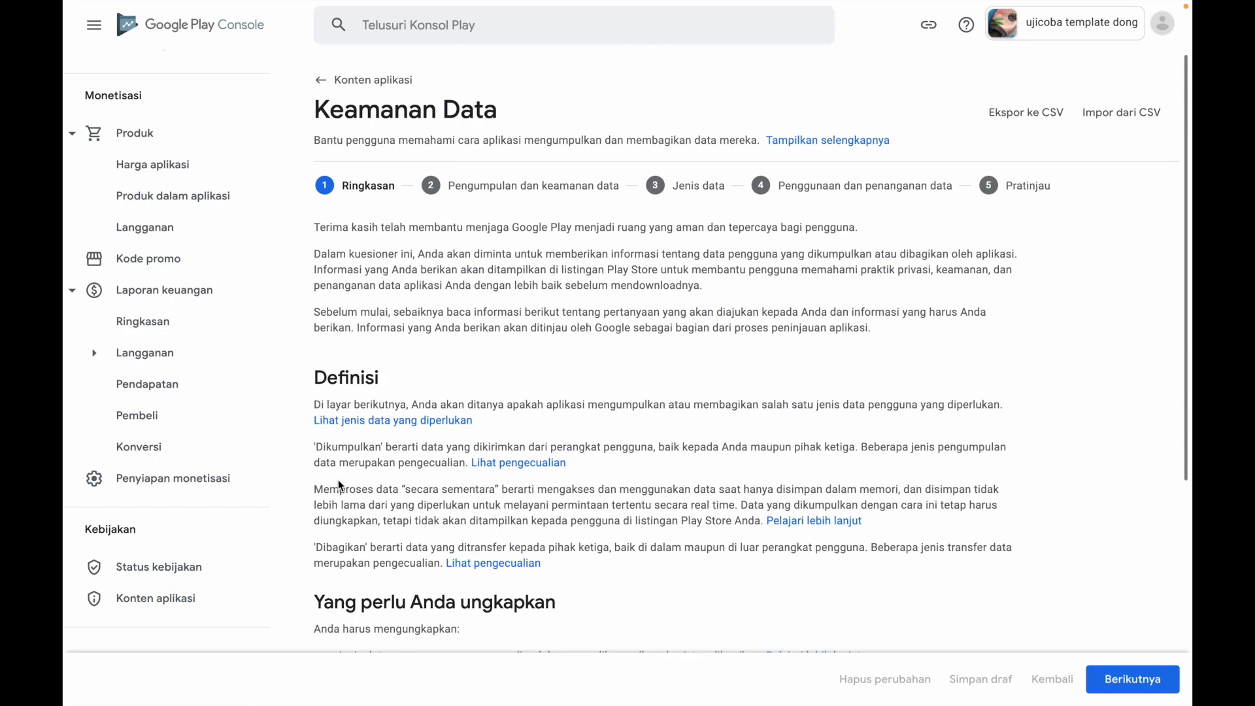
{"action": "scroll", "coordinate": [683, 447], "scroll_direction": "down", "scroll_amount": 5}
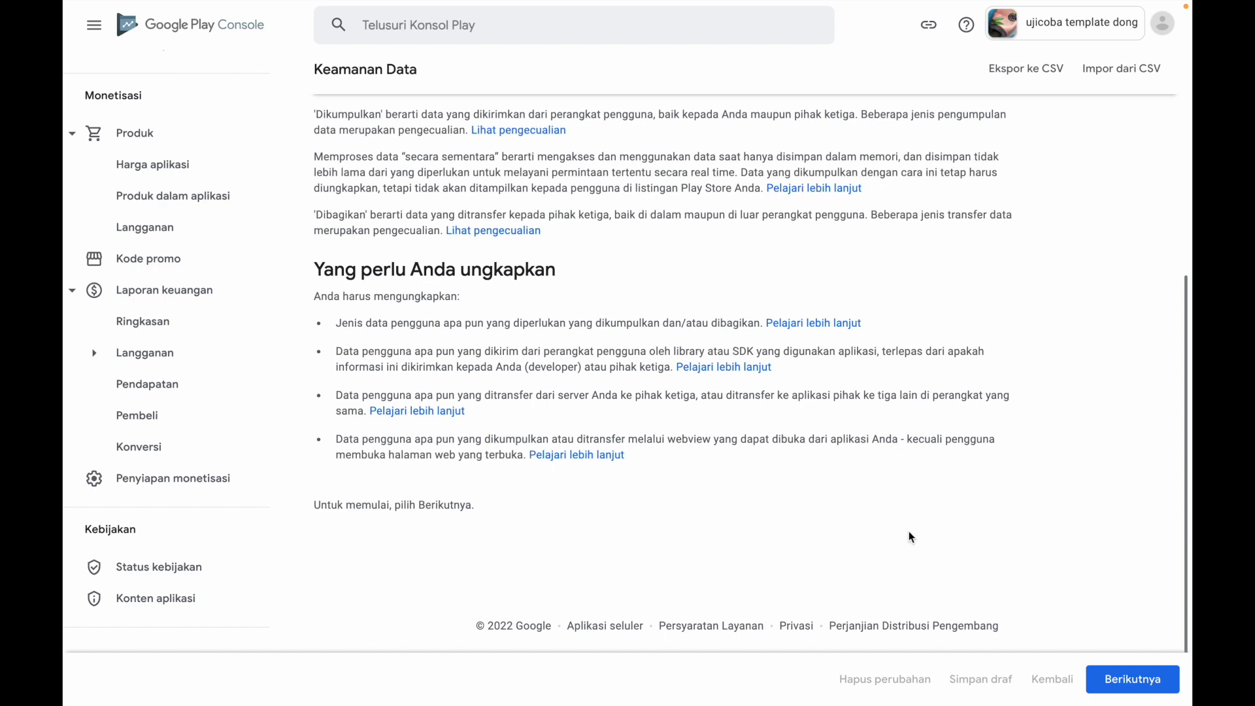
{"action": "left_click", "coordinate": [1116, 680]}
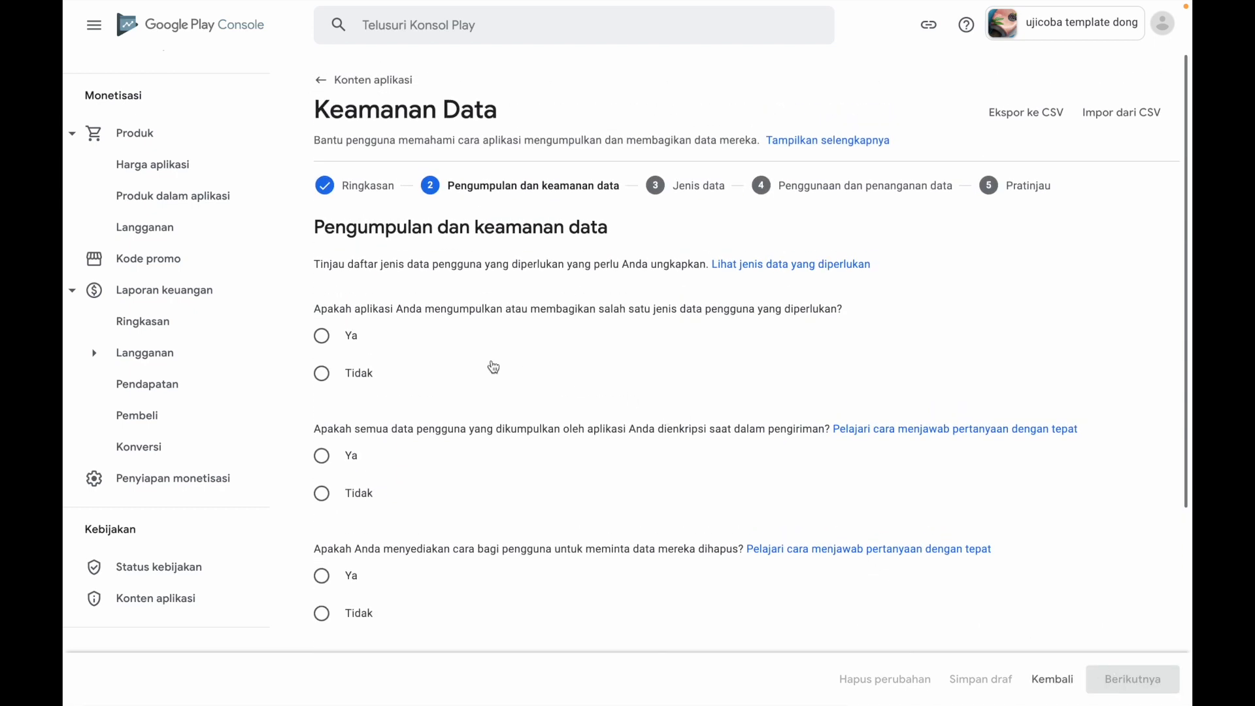
Answer Ya for data collection or sharing, Tidak for encryption, deletion requests and MASA certification, and continue to Jenis data
{"action": "left_click", "coordinate": [322, 338]}
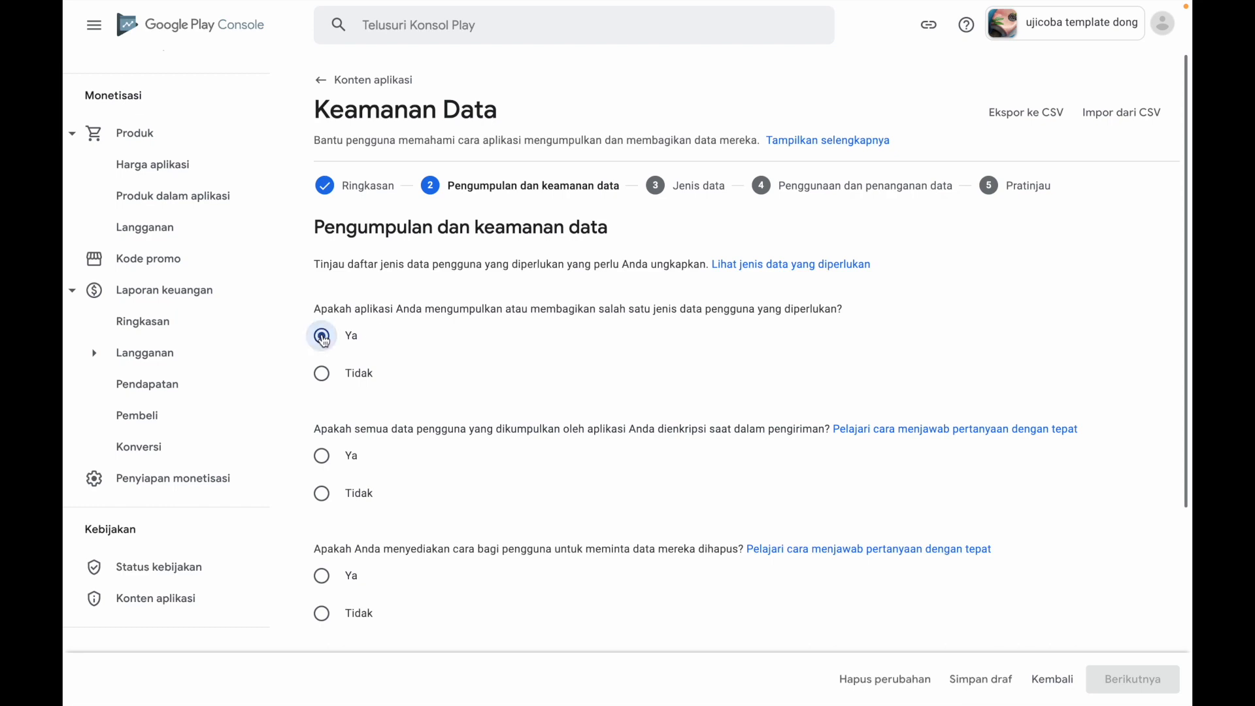
{"action": "left_click", "coordinate": [322, 494]}
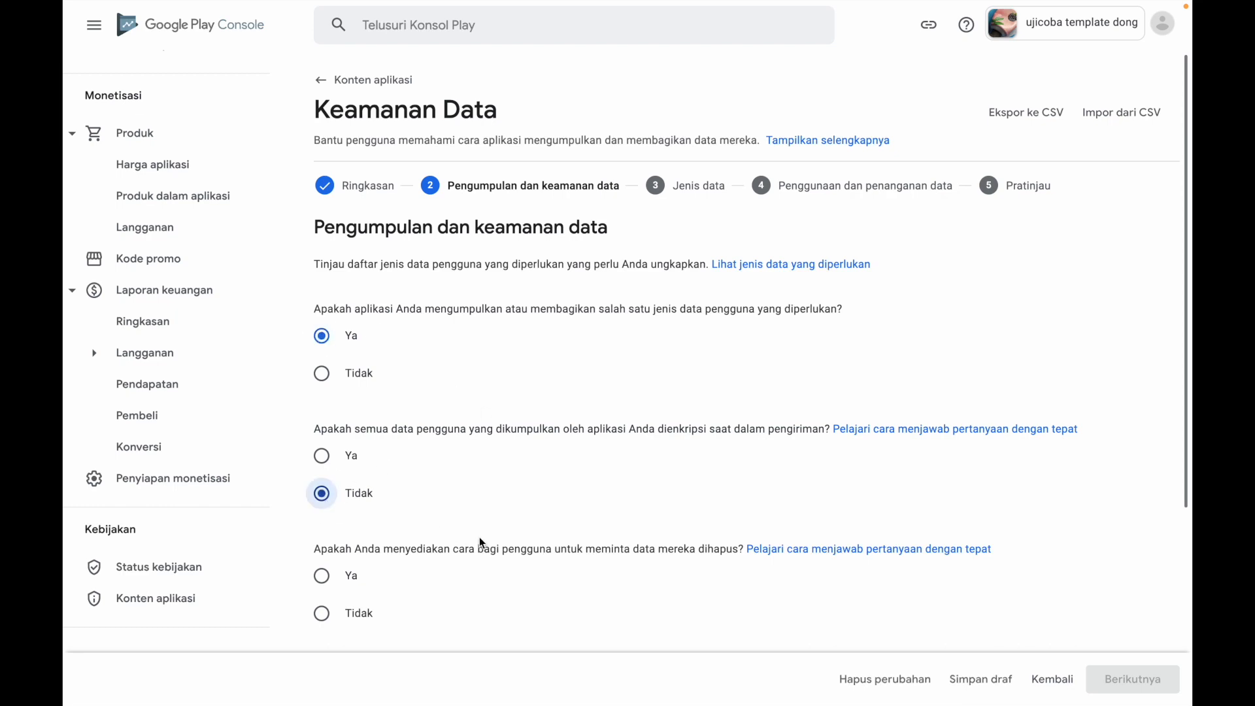
{"action": "scroll", "coordinate": [480, 536], "scroll_direction": "down", "scroll_amount": 4}
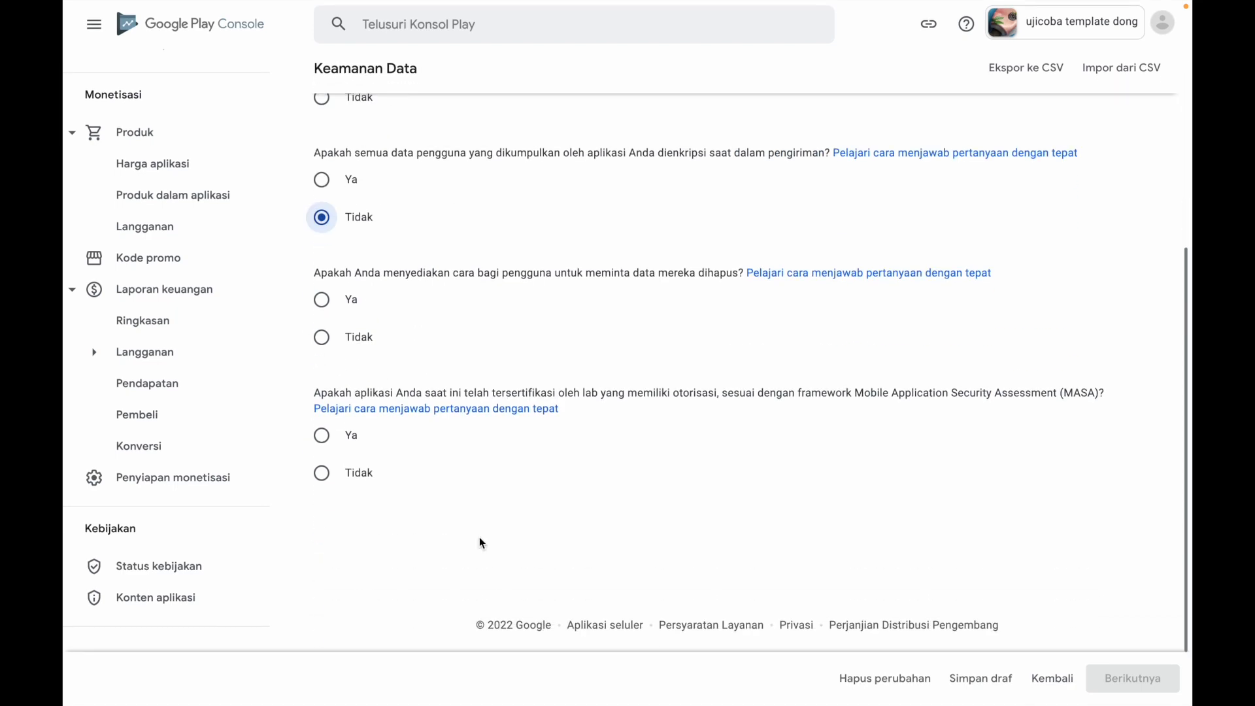
{"action": "left_click", "coordinate": [322, 338]}
{"action": "left_click", "coordinate": [323, 475]}
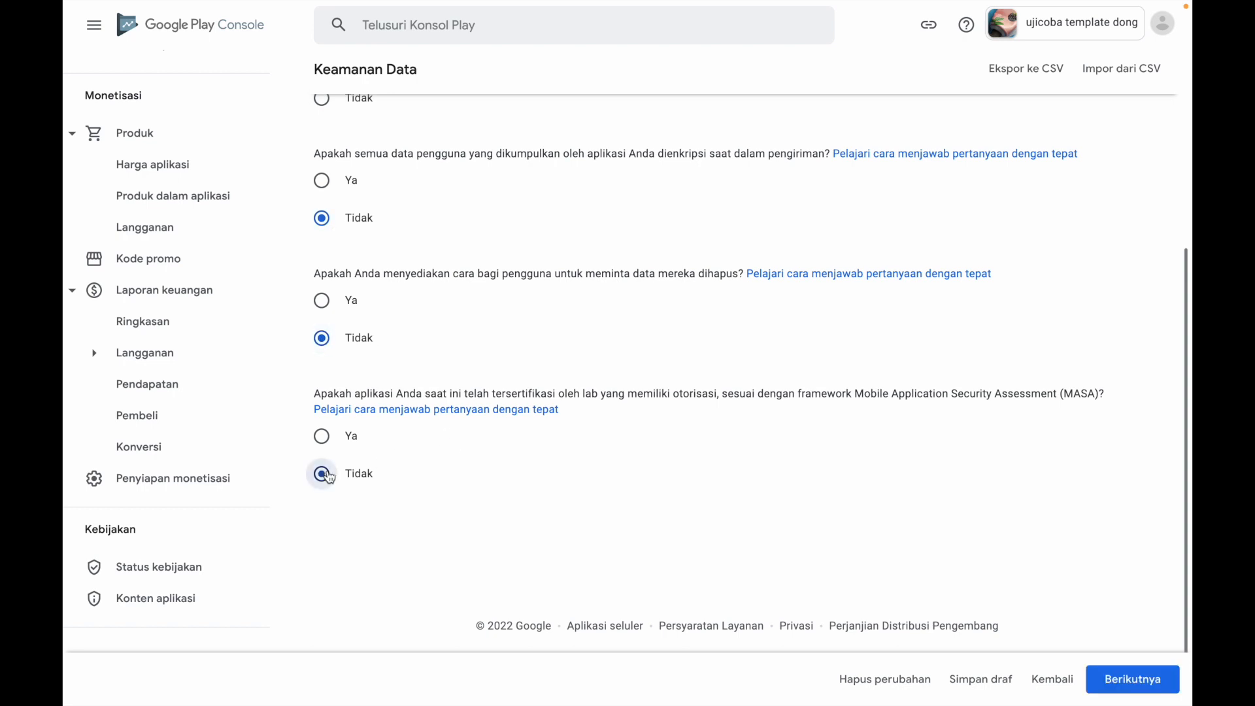
{"action": "left_click", "coordinate": [1140, 680]}
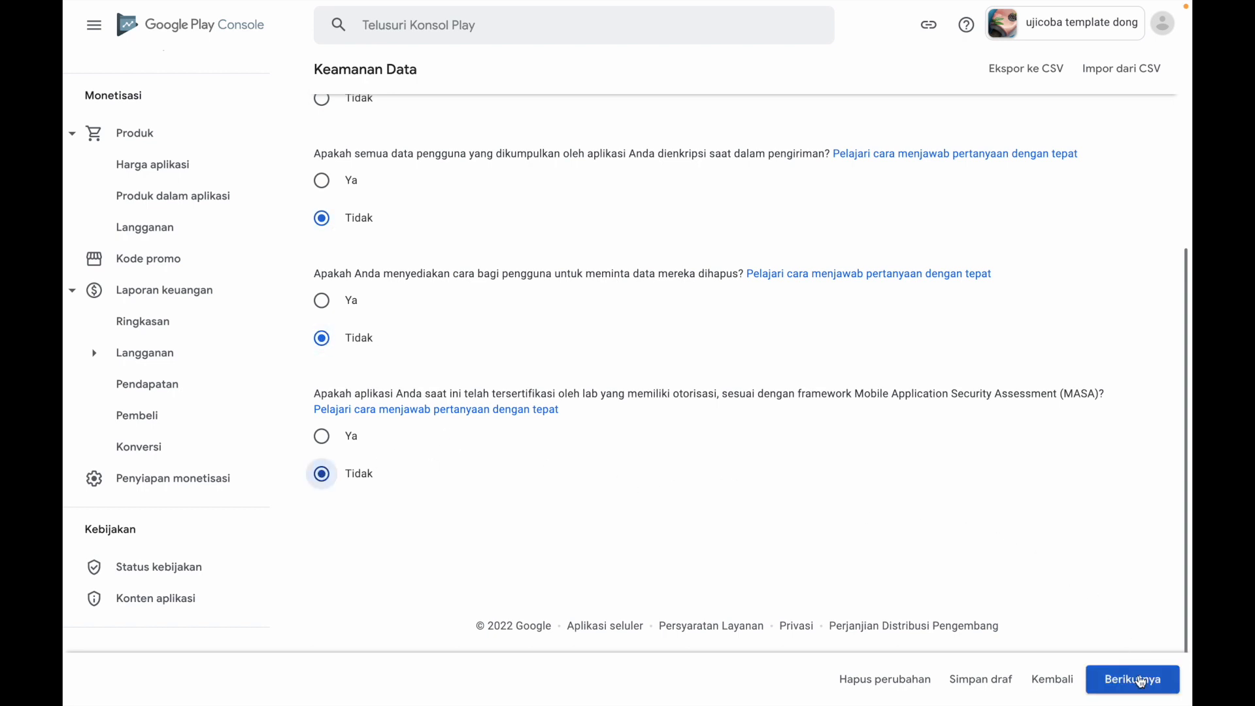
Declare both Perkiraan lokasi and Lokasi akurat as collected or shared data types under Lokasi
{"action": "scroll", "coordinate": [893, 541], "scroll_direction": "down", "scroll_amount": 5}
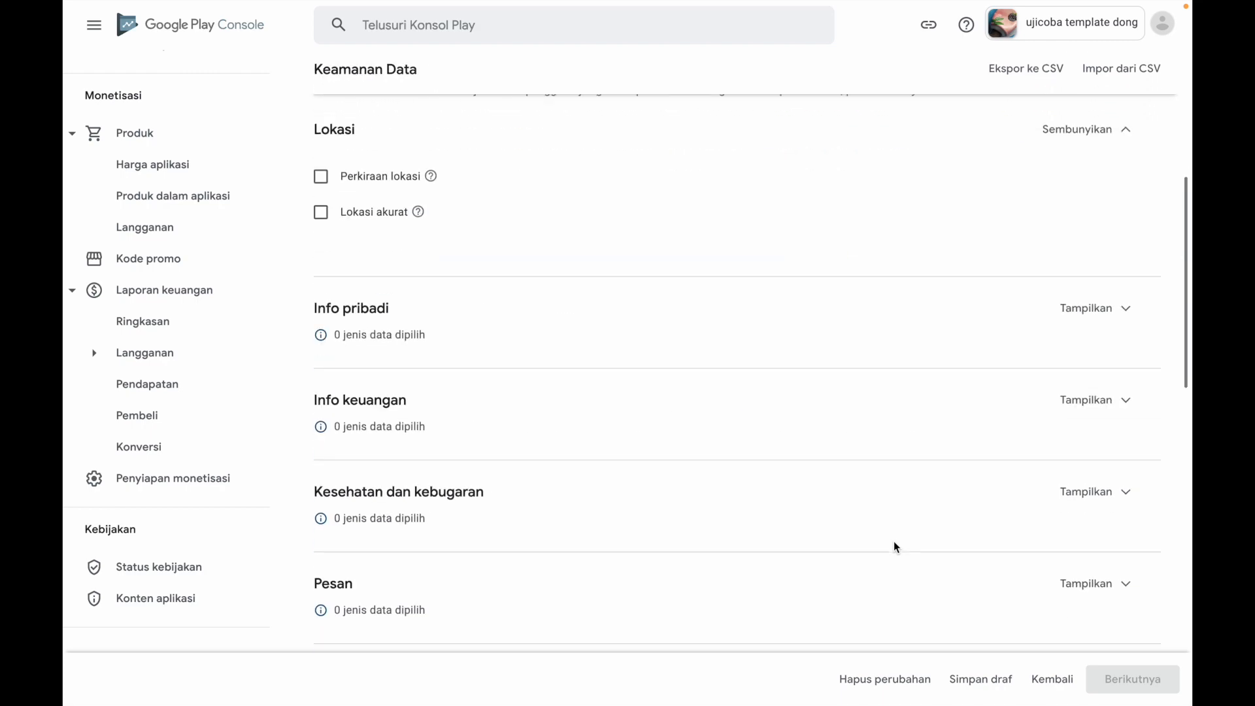
{"action": "scroll", "coordinate": [857, 523], "scroll_direction": "up", "scroll_amount": 2}
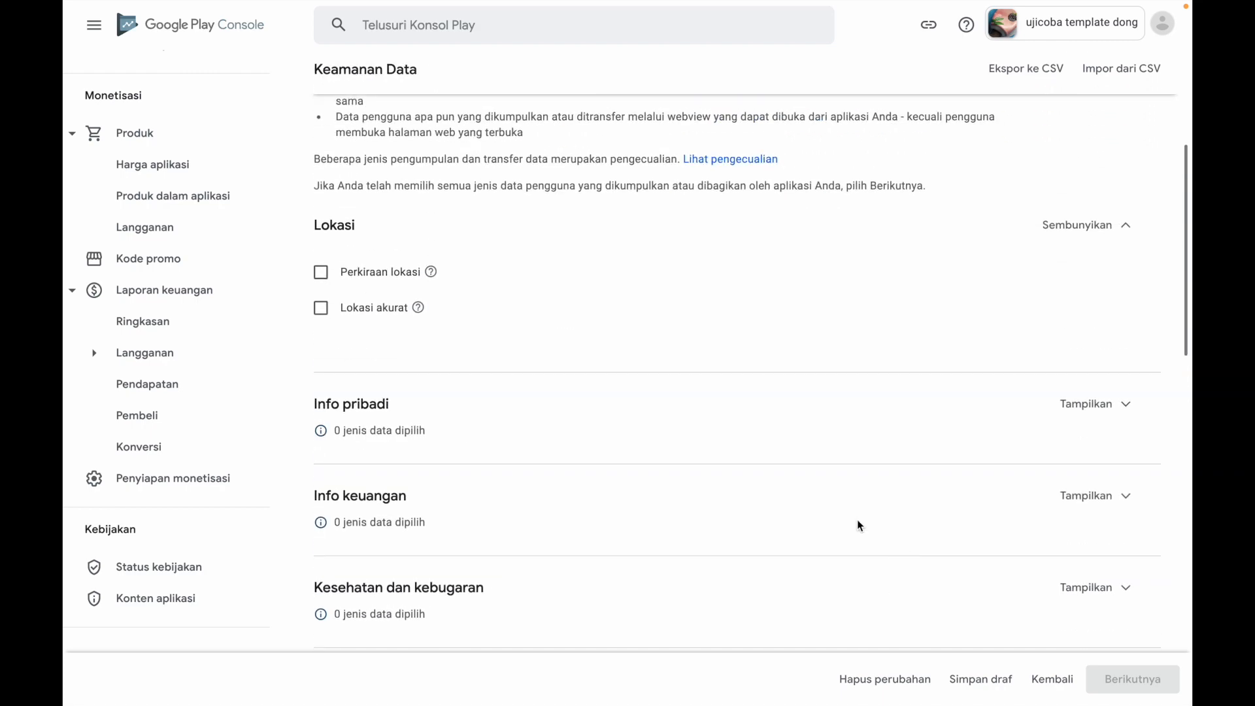
{"action": "left_click", "coordinate": [320, 272]}
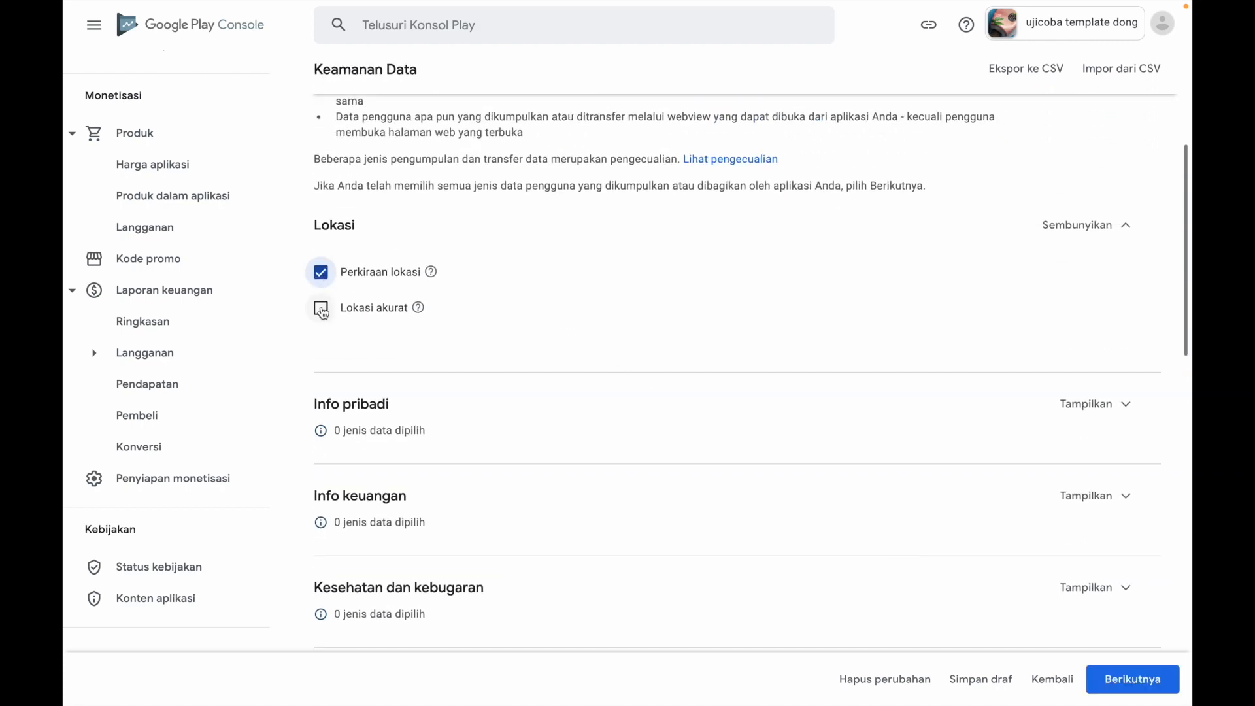
{"action": "left_click", "coordinate": [321, 309]}
Under Info pribadi, select Nama, Alamat email, ID pengguna, Alamat, Nomor telepon and Info lain
{"action": "scroll", "coordinate": [597, 405], "scroll_direction": "down", "scroll_amount": 2}
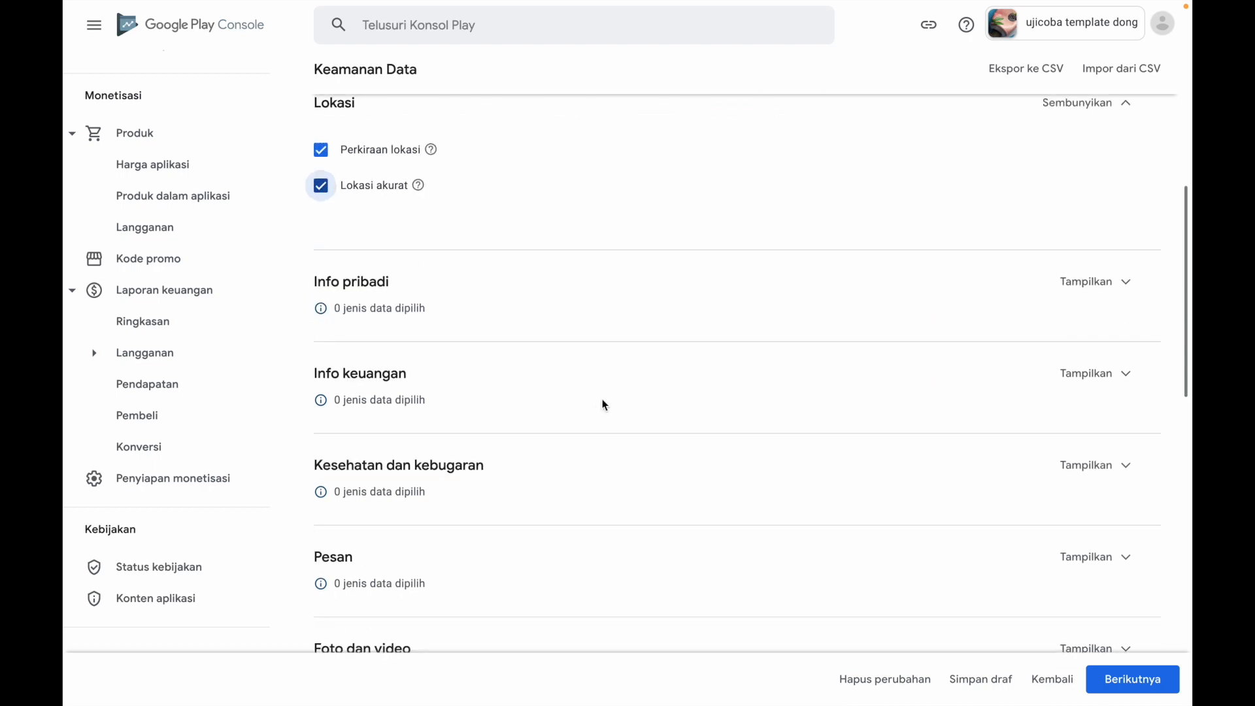
{"action": "left_click", "coordinate": [1069, 285]}
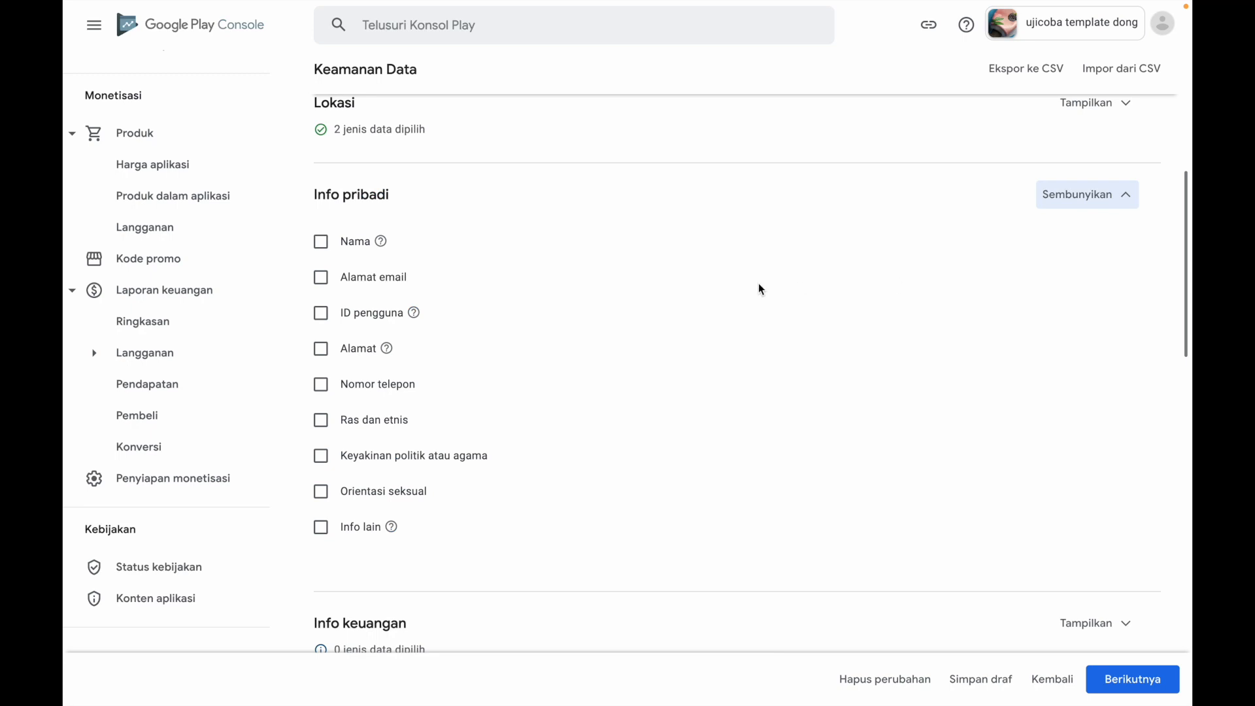
{"action": "left_click", "coordinate": [322, 241]}
{"action": "left_click", "coordinate": [322, 281]}
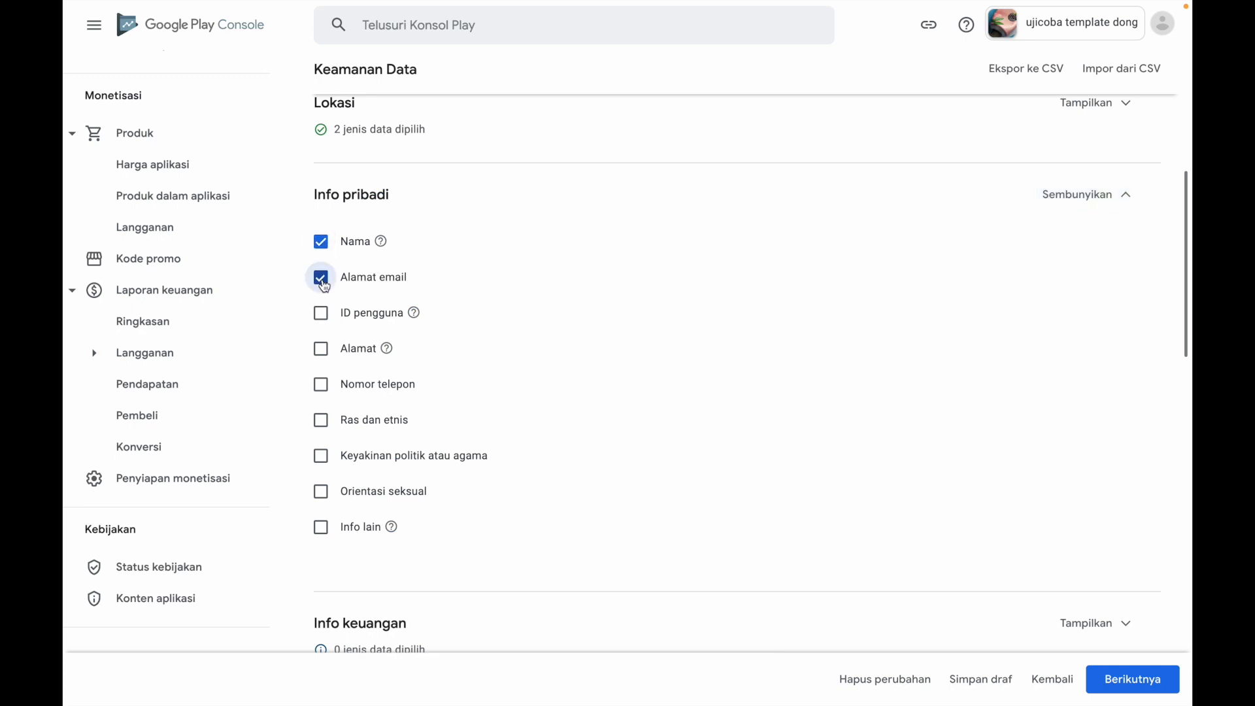
{"action": "left_click", "coordinate": [323, 319]}
{"action": "left_click", "coordinate": [321, 350]}
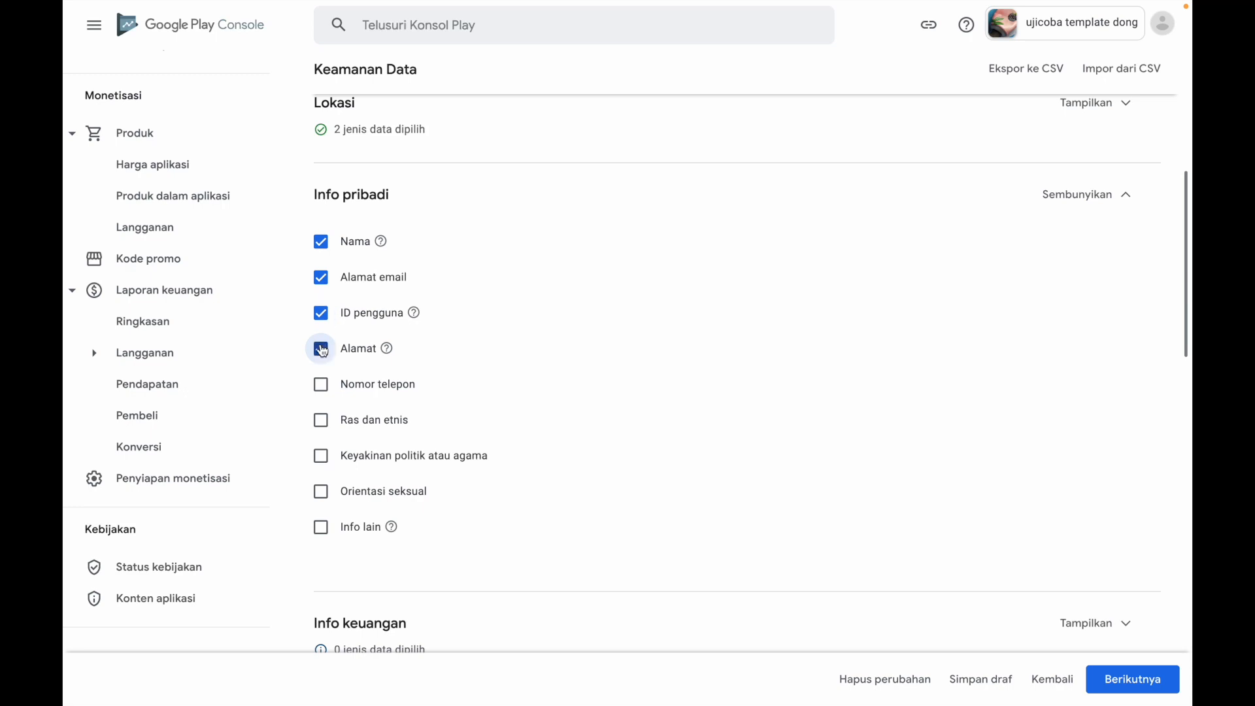
{"action": "left_click", "coordinate": [322, 386]}
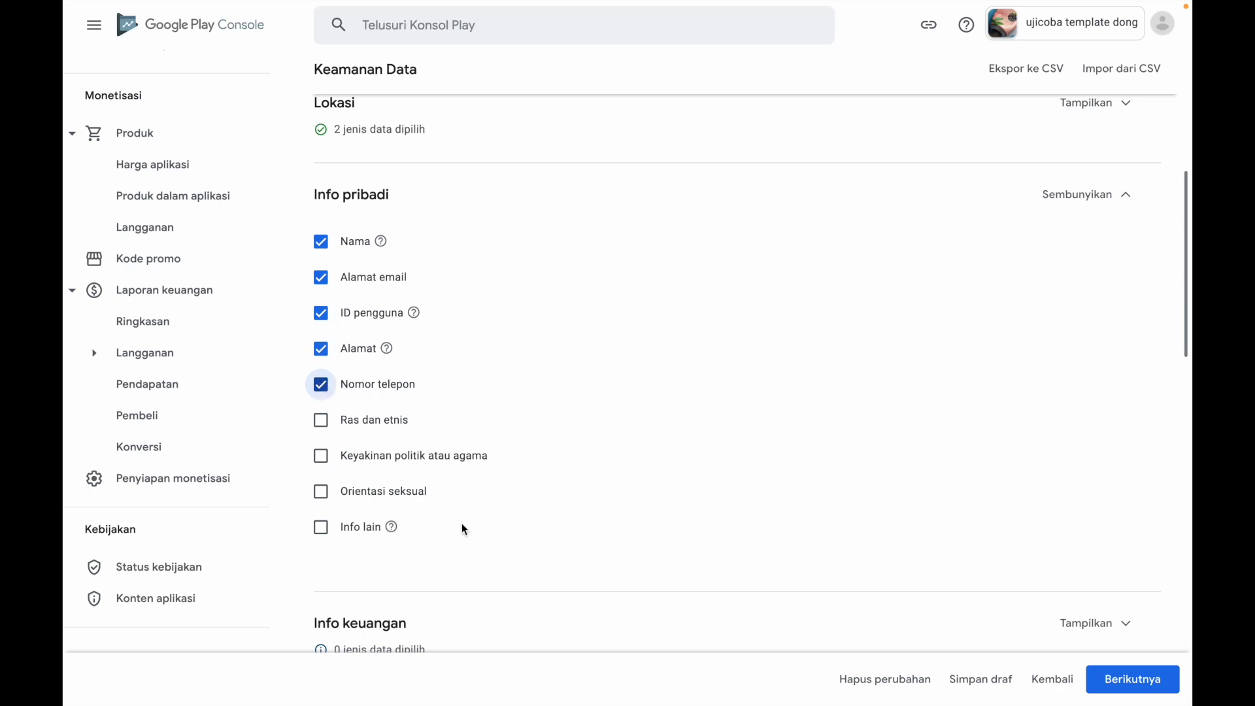
{"action": "scroll", "coordinate": [460, 531], "scroll_direction": "down", "scroll_amount": 2}
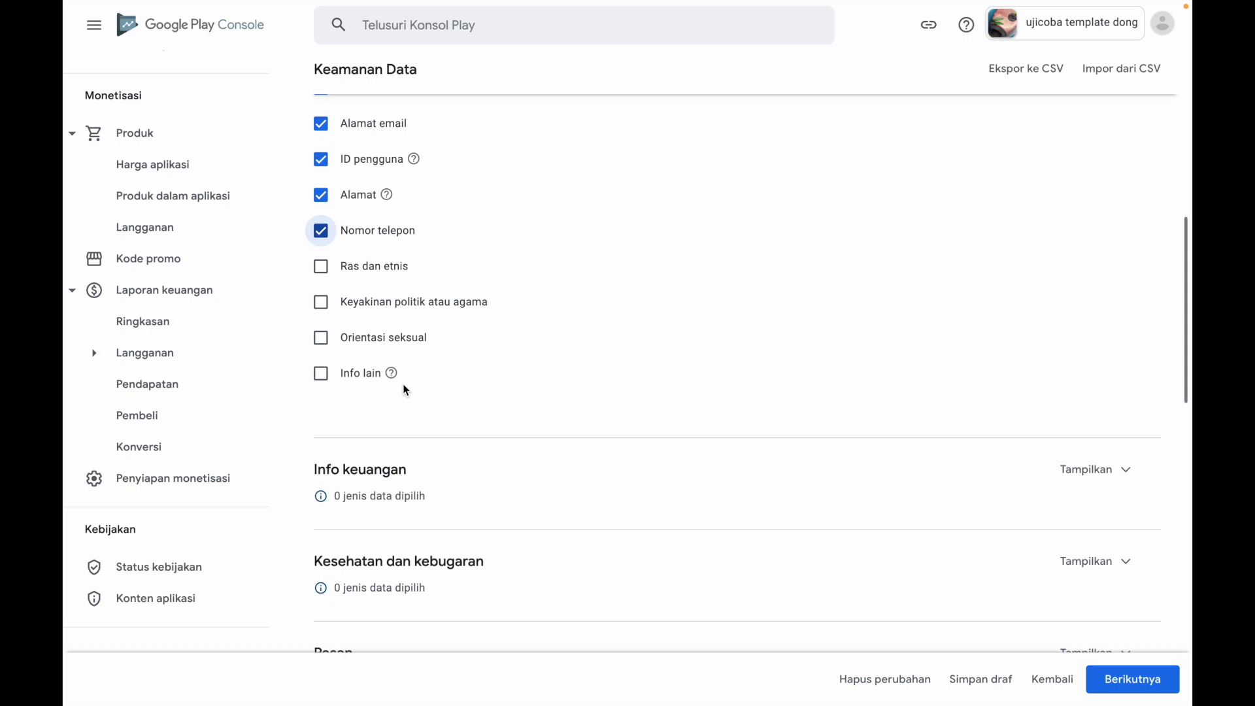
{"action": "left_click", "coordinate": [321, 375]}
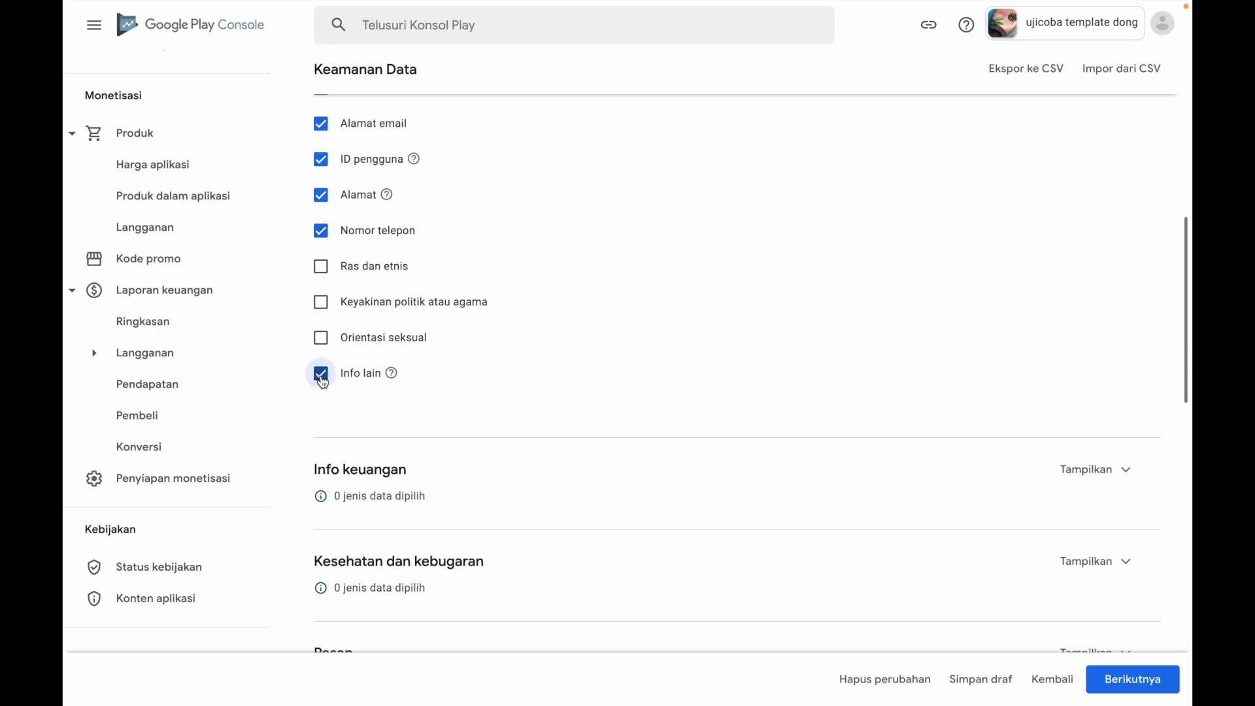
{"action": "left_click", "coordinate": [322, 380]}
{"action": "left_click", "coordinate": [321, 373]}
Under Info keuangan, select Info pembayaran pengguna and Histori pembelian as collected or shared data types
{"action": "scroll", "coordinate": [596, 400], "scroll_direction": "down", "scroll_amount": 4}
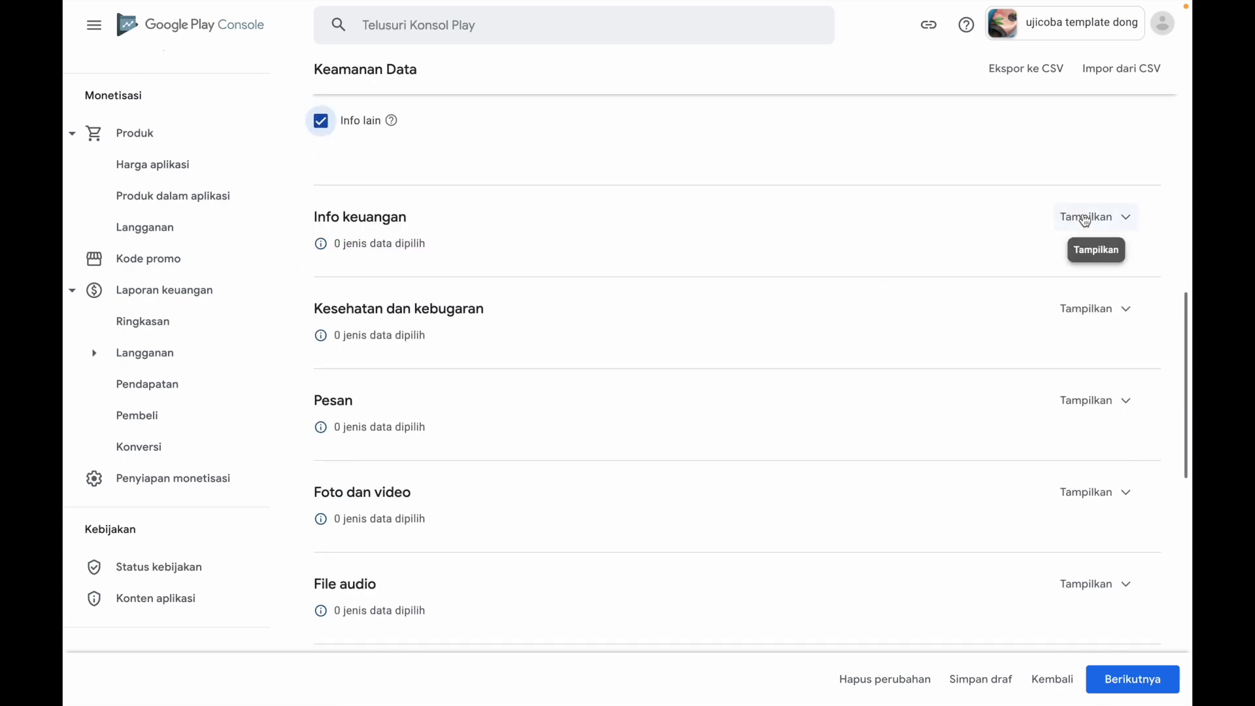
{"action": "scroll", "coordinate": [1085, 220], "scroll_direction": "down", "scroll_amount": 3}
{"action": "scroll", "coordinate": [802, 244], "scroll_direction": "up", "scroll_amount": 5}
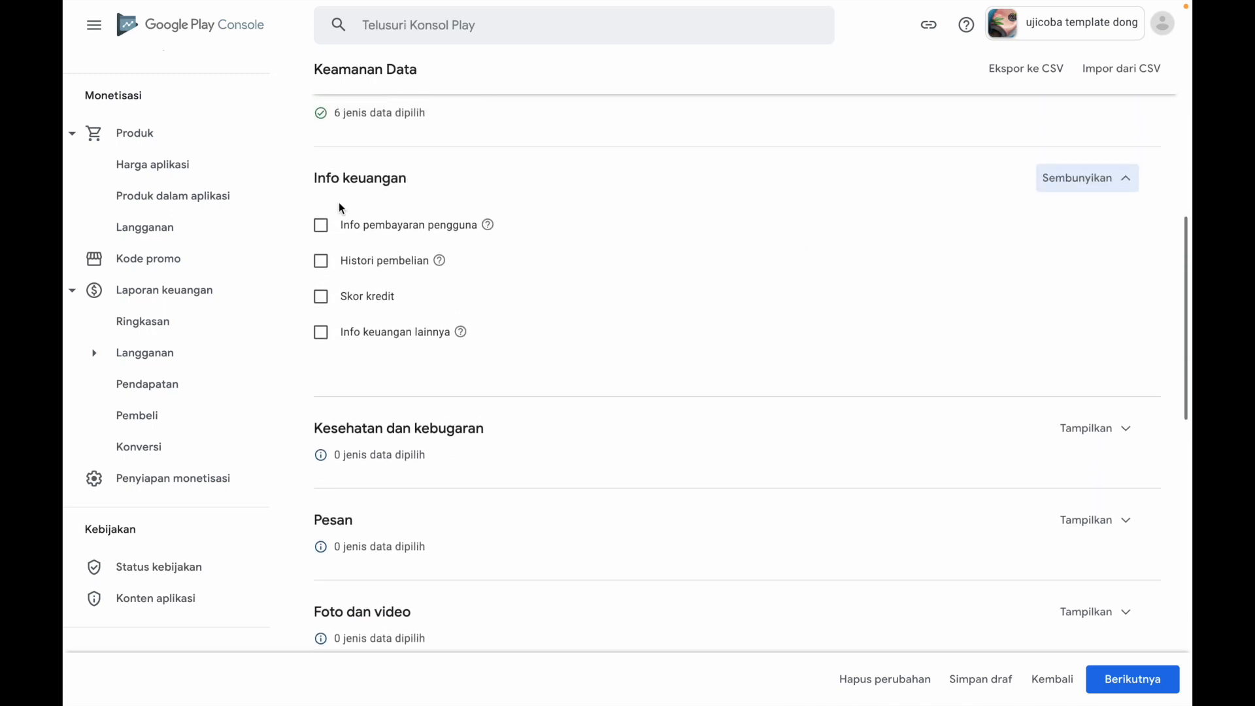
{"action": "left_click", "coordinate": [321, 226]}
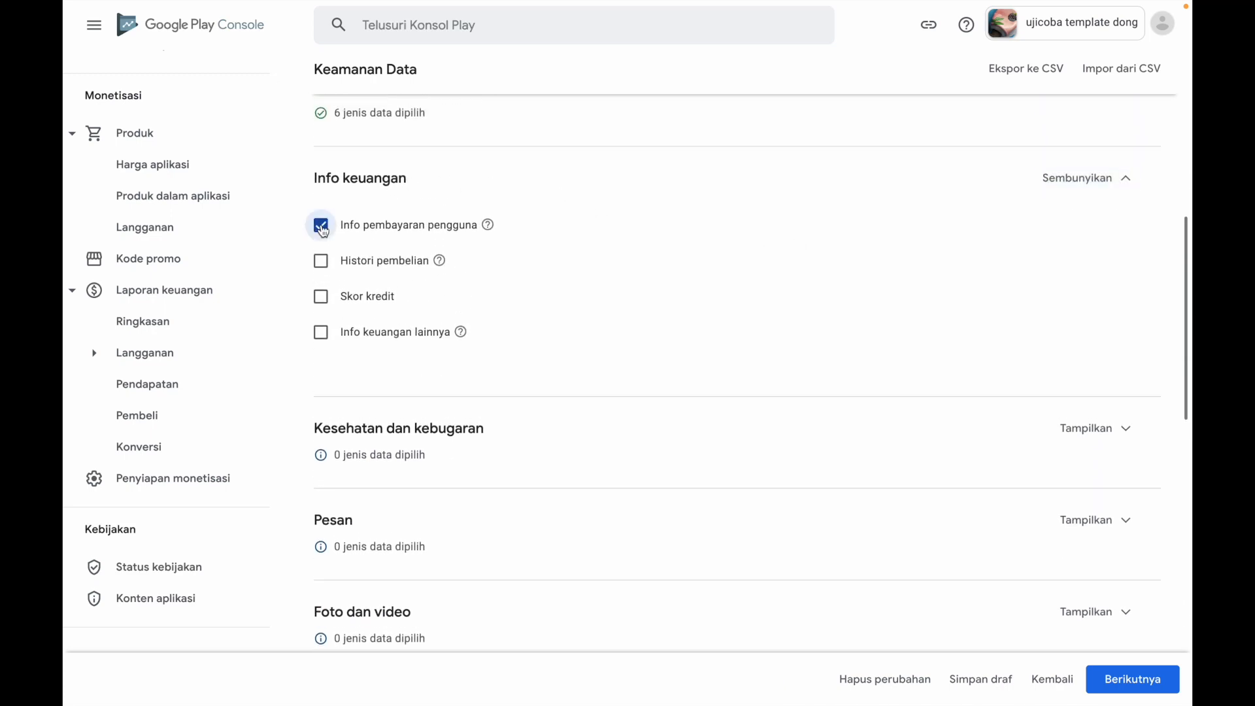
{"action": "left_click", "coordinate": [323, 263]}
Select Foto under Foto dan video and File audio lainnya under File audio
{"action": "scroll", "coordinate": [591, 337], "scroll_direction": "down", "scroll_amount": 4}
{"action": "scroll", "coordinate": [592, 339], "scroll_direction": "down", "scroll_amount": 1}
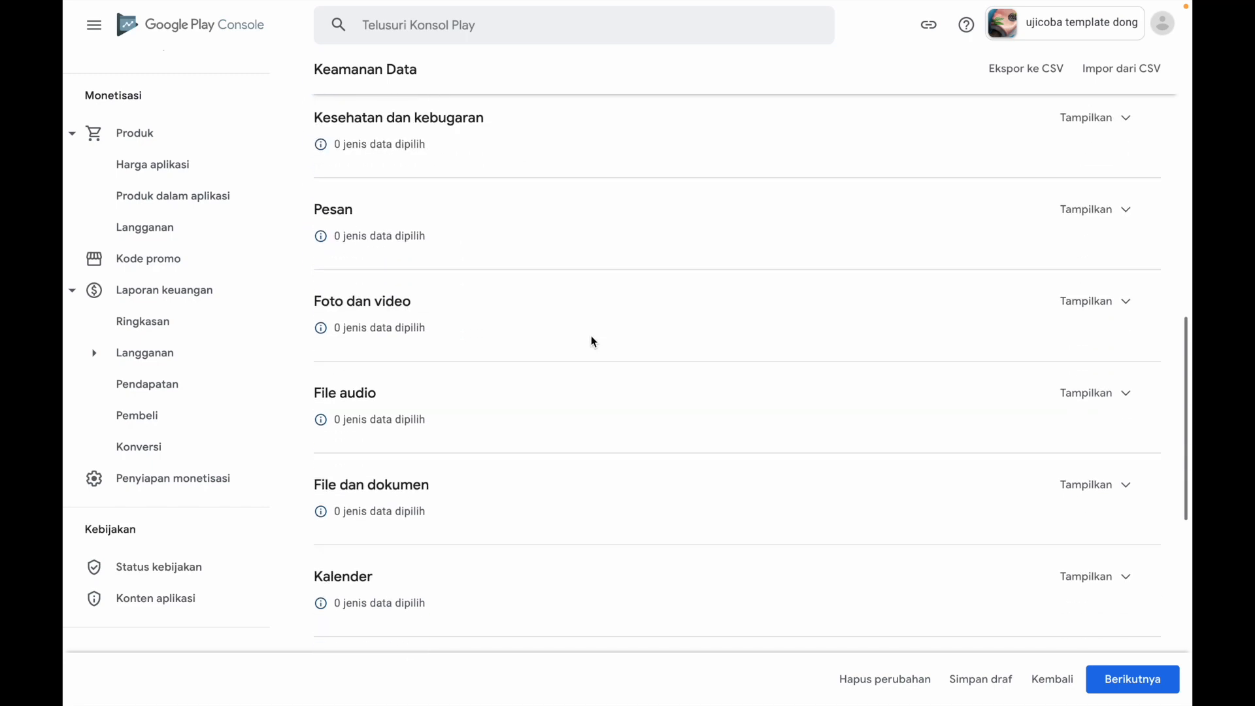
{"action": "left_click", "coordinate": [1087, 300]}
{"action": "scroll", "coordinate": [634, 233], "scroll_direction": "up", "scroll_amount": 2}
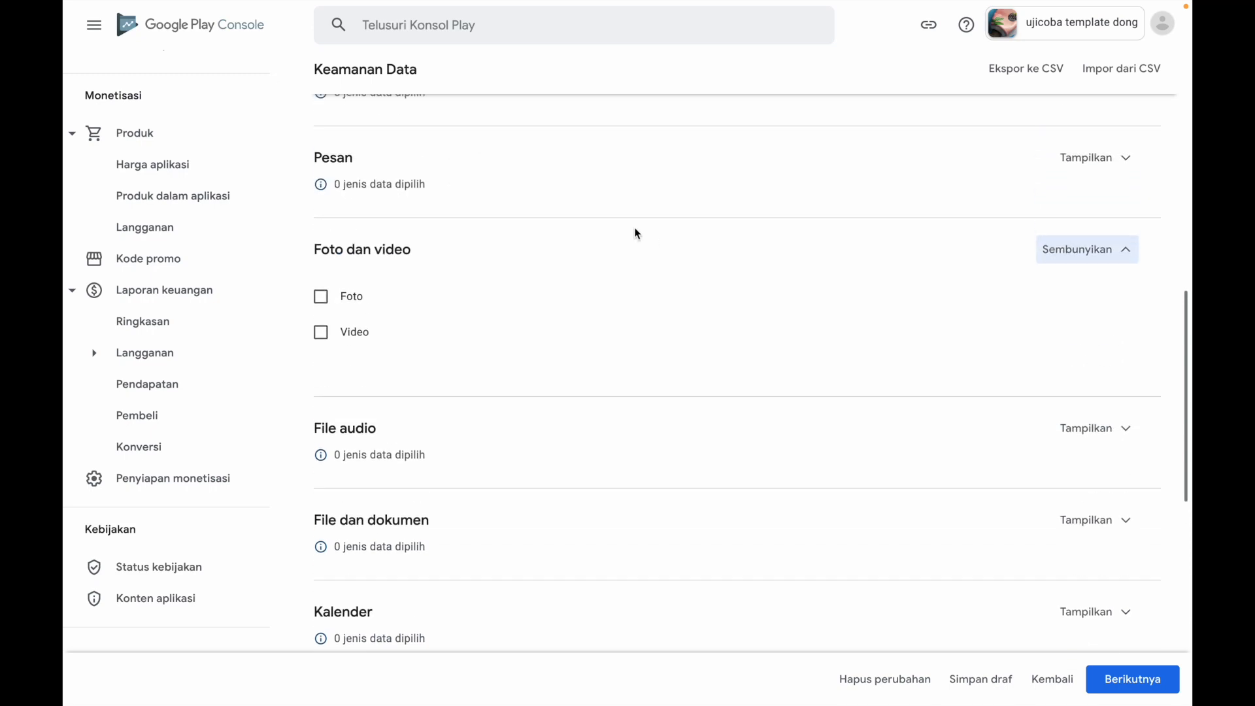
{"action": "left_click", "coordinate": [320, 298]}
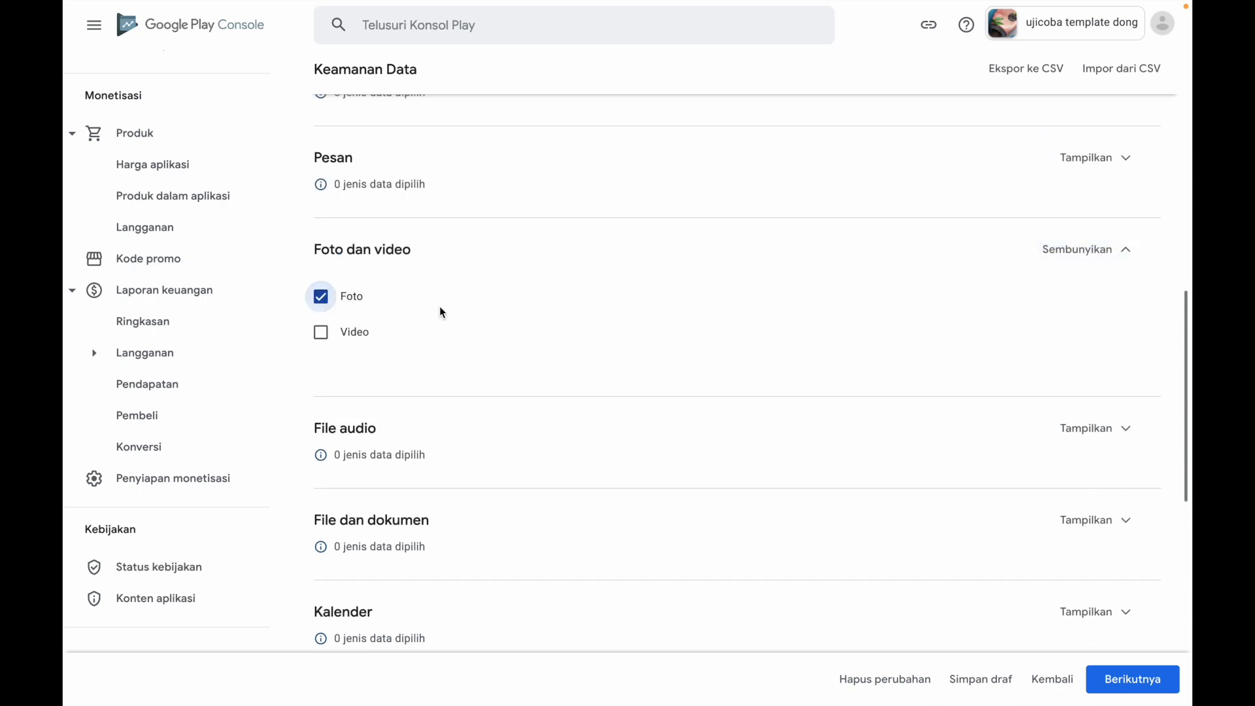
{"action": "scroll", "coordinate": [672, 390], "scroll_direction": "down", "scroll_amount": 3}
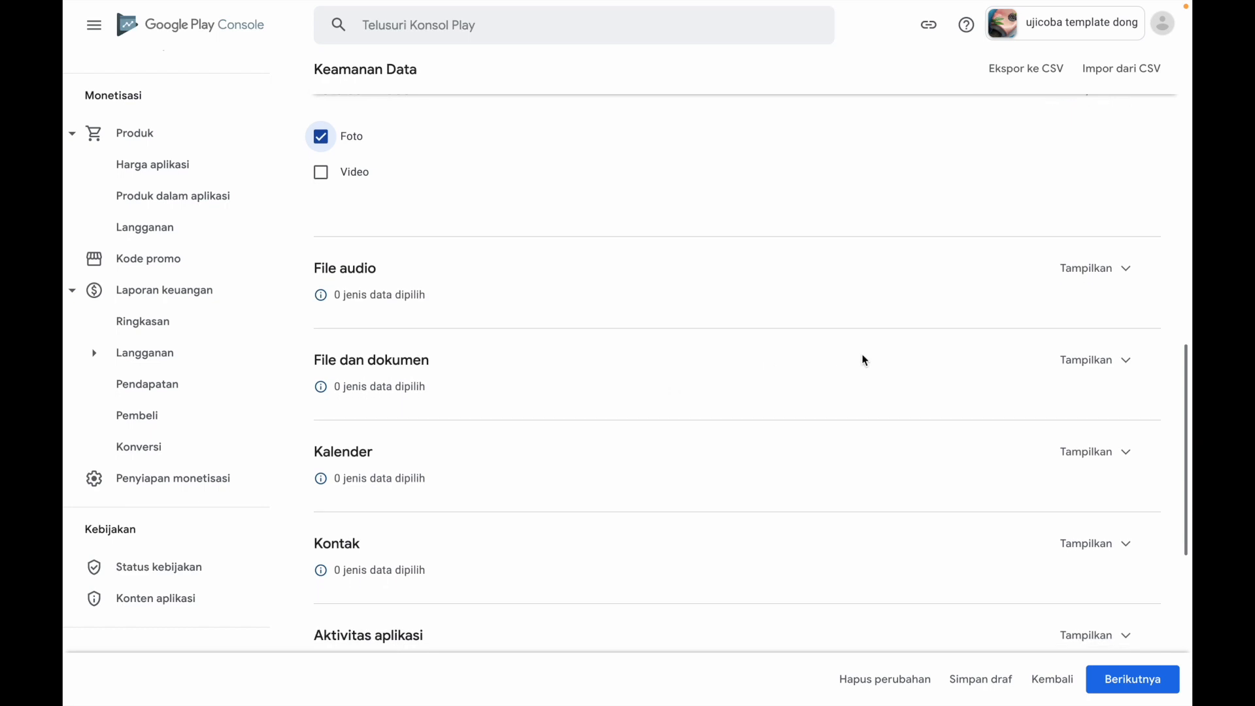
{"action": "left_click", "coordinate": [1082, 269]}
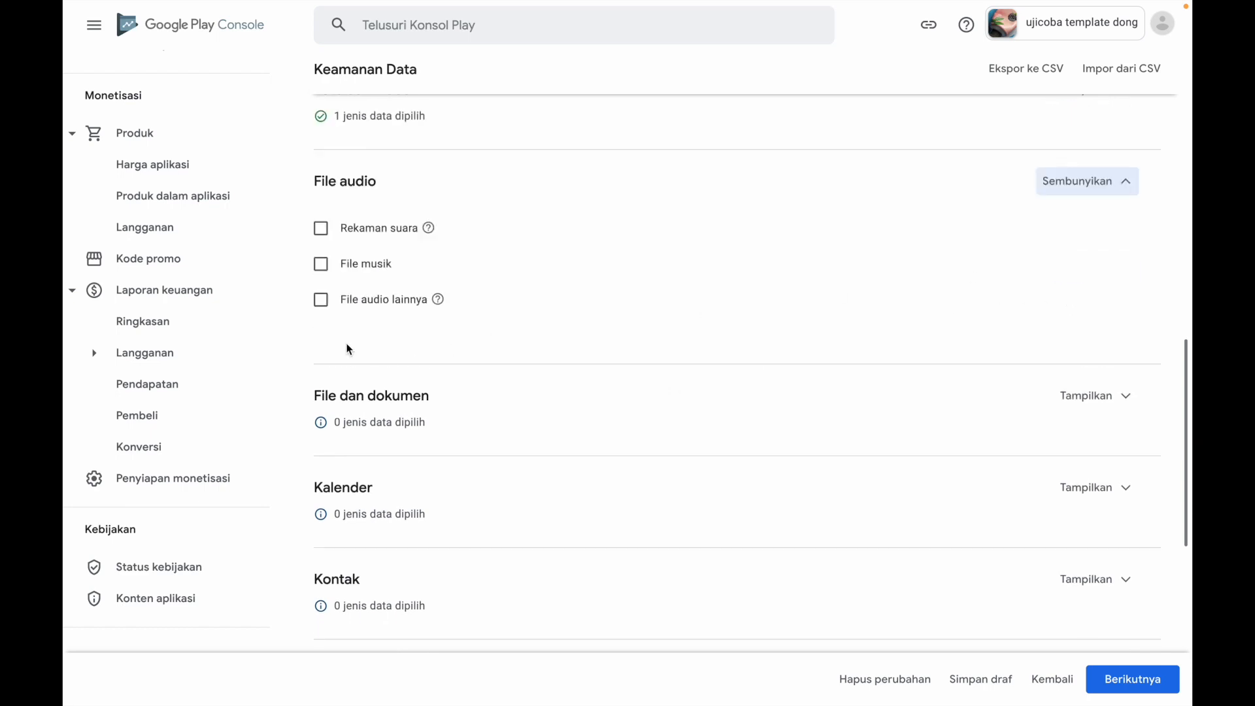
{"action": "left_click", "coordinate": [320, 303]}
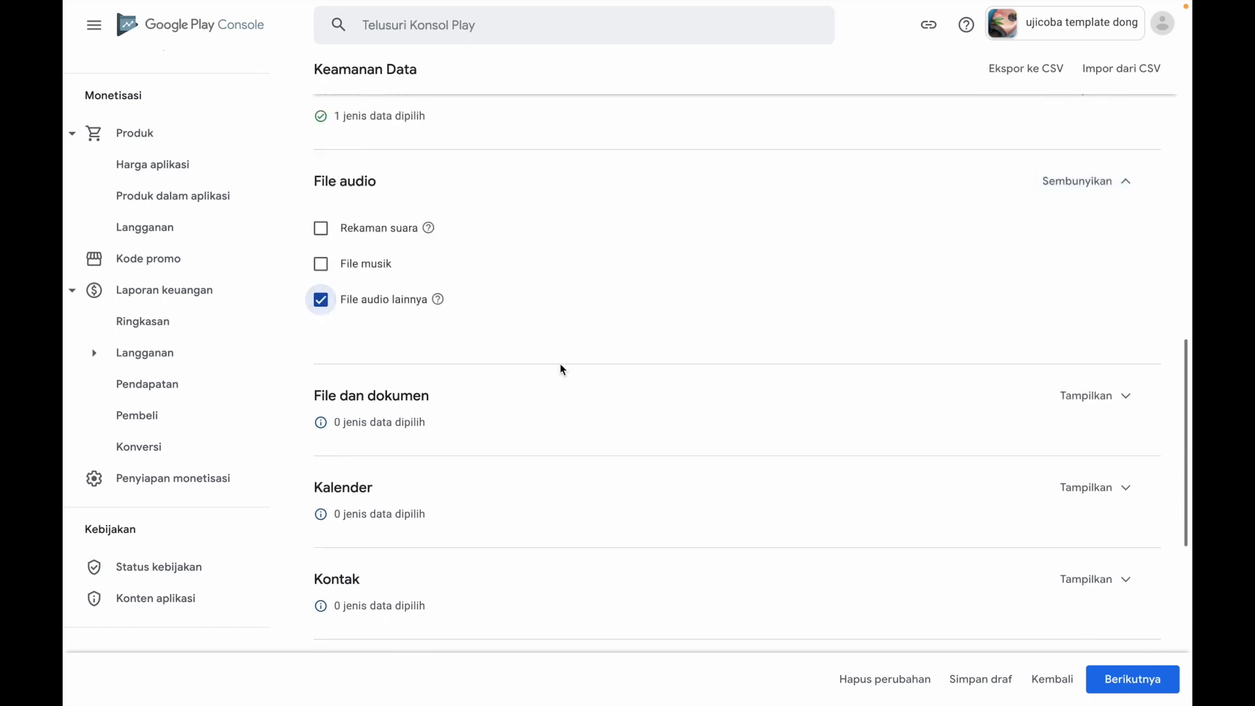
Select the File dan dokumen data type in the File dan dokumen section
{"action": "scroll", "coordinate": [561, 370], "scroll_direction": "down", "scroll_amount": 2}
{"action": "scroll", "coordinate": [560, 370], "scroll_direction": "down", "scroll_amount": 1}
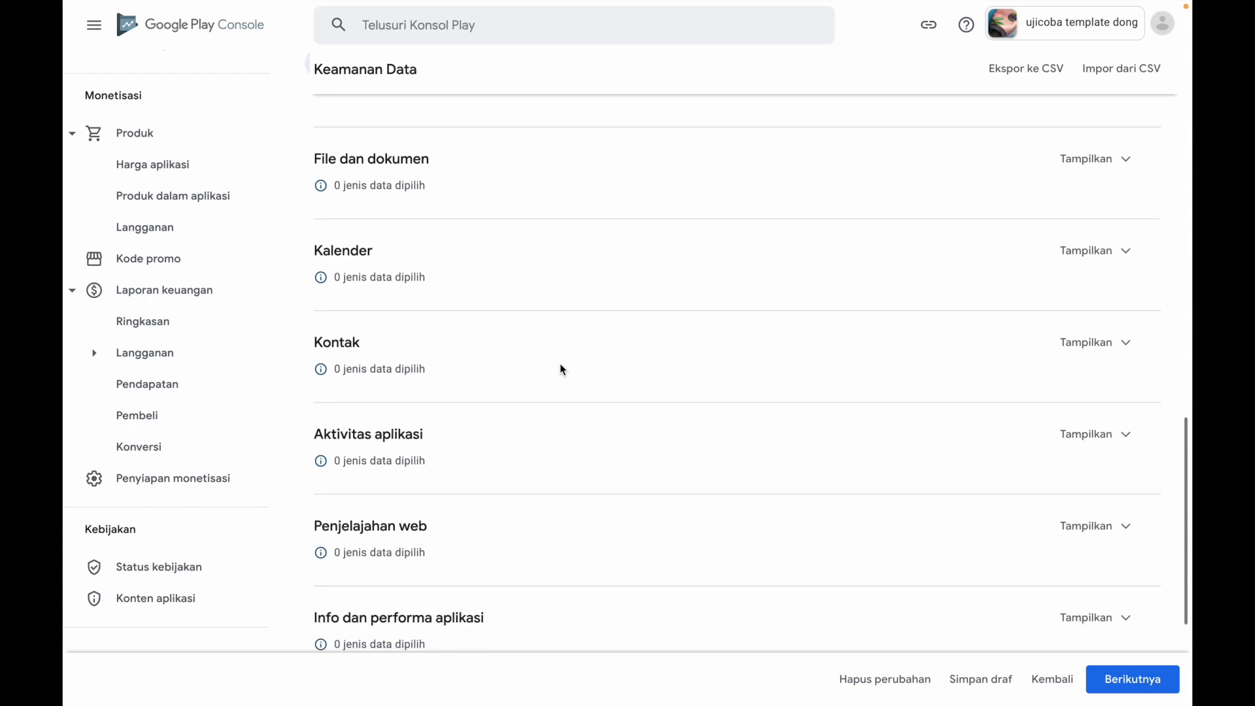
{"action": "scroll", "coordinate": [1066, 173], "scroll_direction": "down", "scroll_amount": 1}
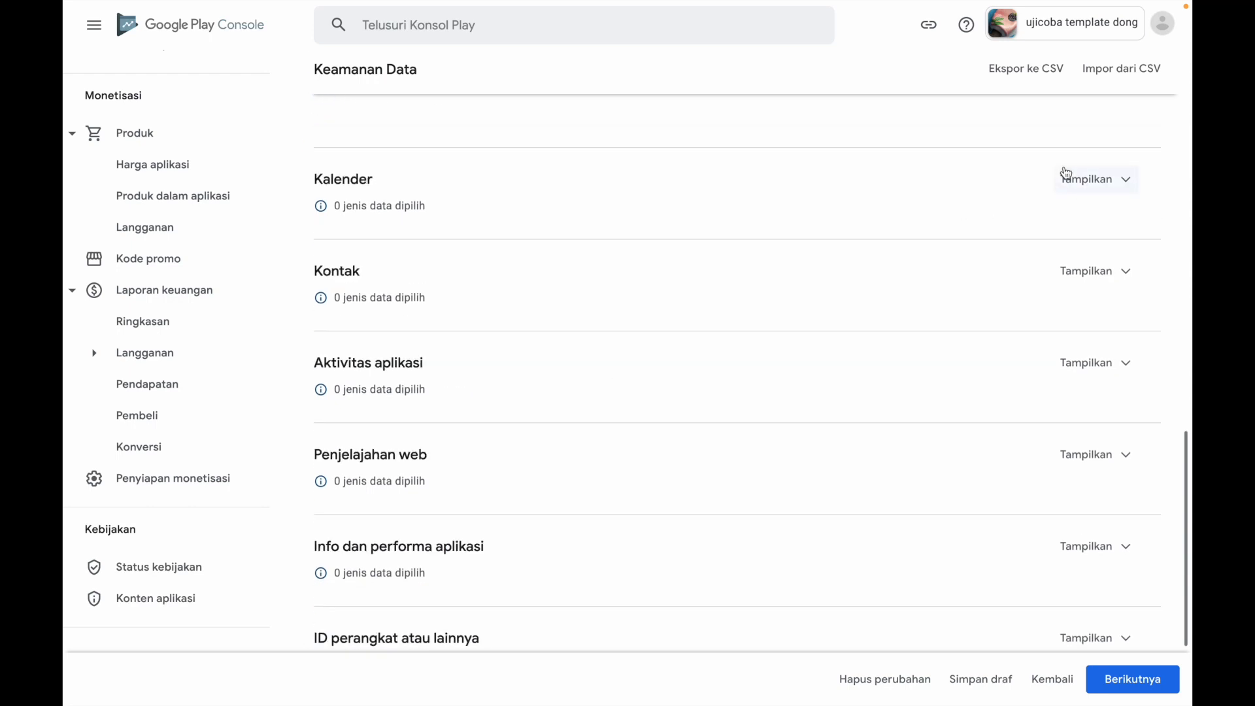
{"action": "scroll", "coordinate": [812, 226], "scroll_direction": "up", "scroll_amount": 4}
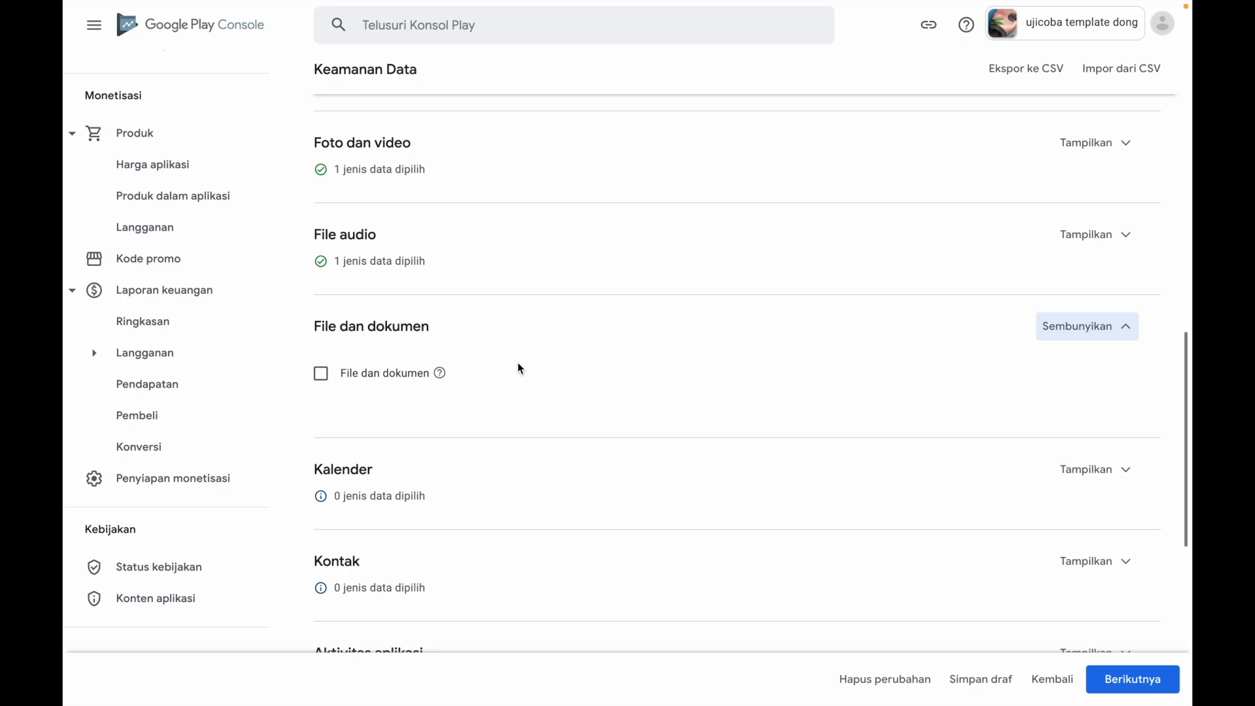
{"action": "left_click", "coordinate": [321, 383]}
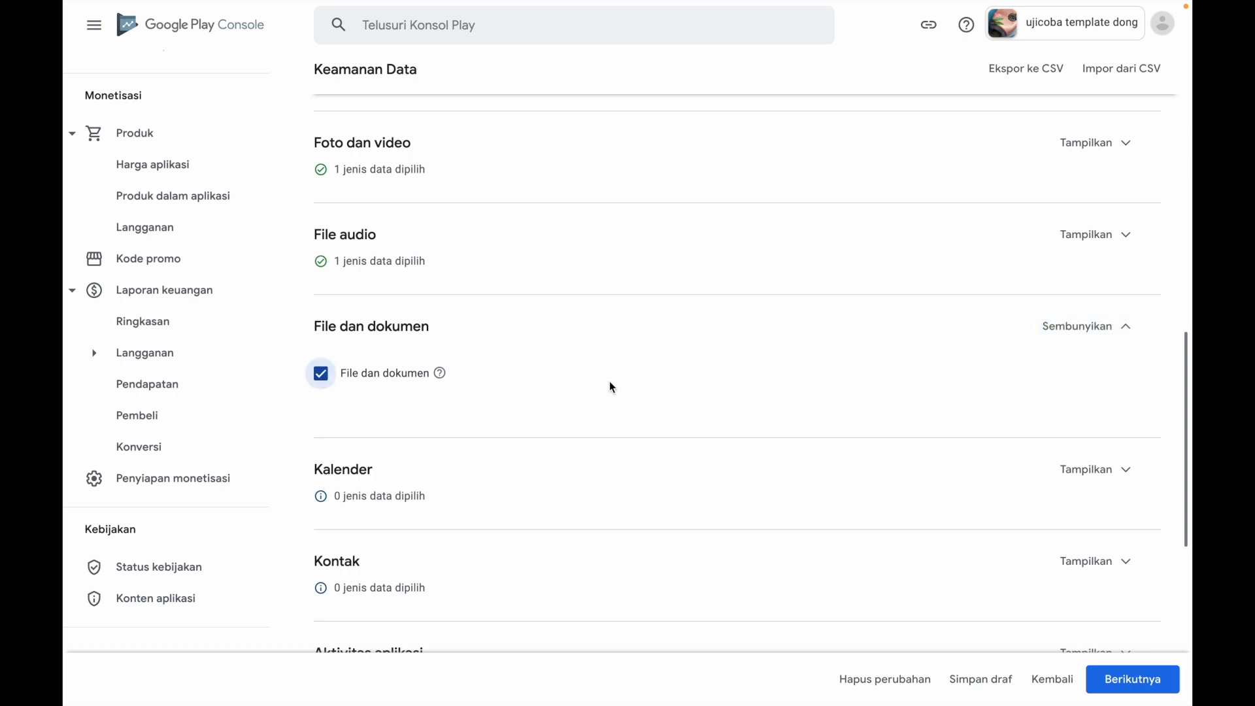
Leave Aktivitas aplikasi without selections and select Data lainnya terkait performa aplikasi under Info dan performa aplikasi
{"action": "scroll", "coordinate": [609, 386], "scroll_direction": "down", "scroll_amount": 2}
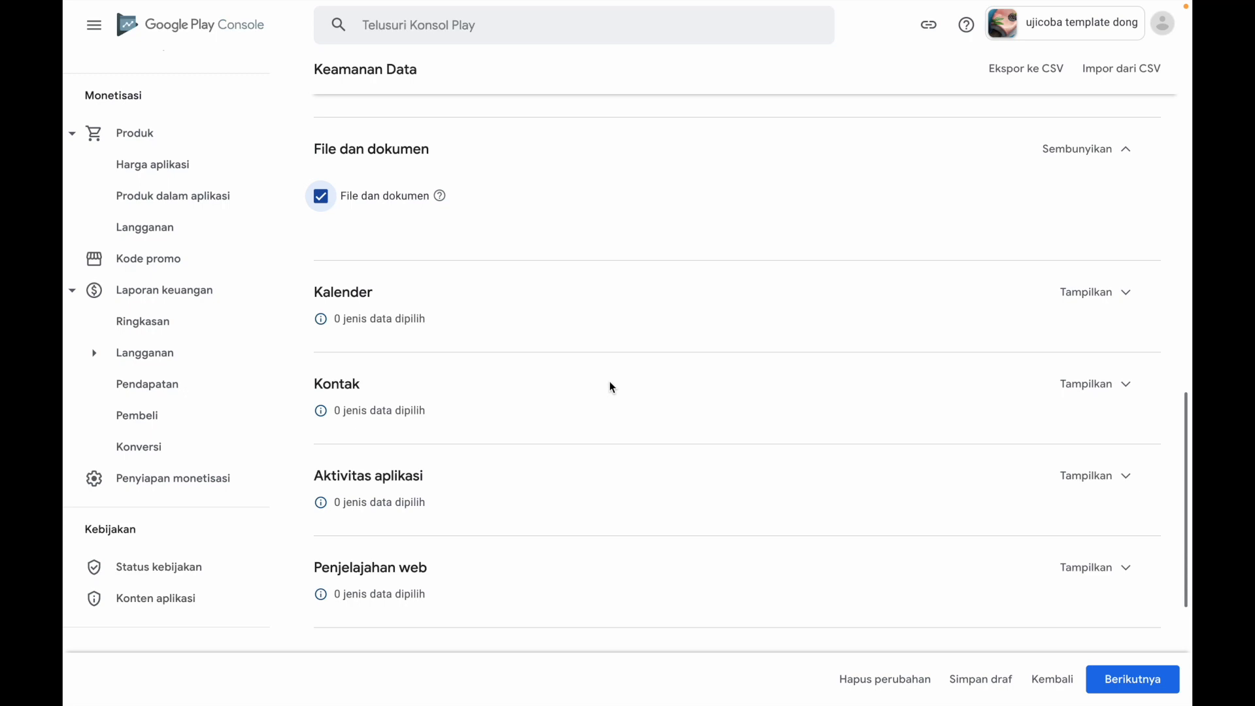
{"action": "scroll", "coordinate": [610, 383], "scroll_direction": "down", "scroll_amount": 1}
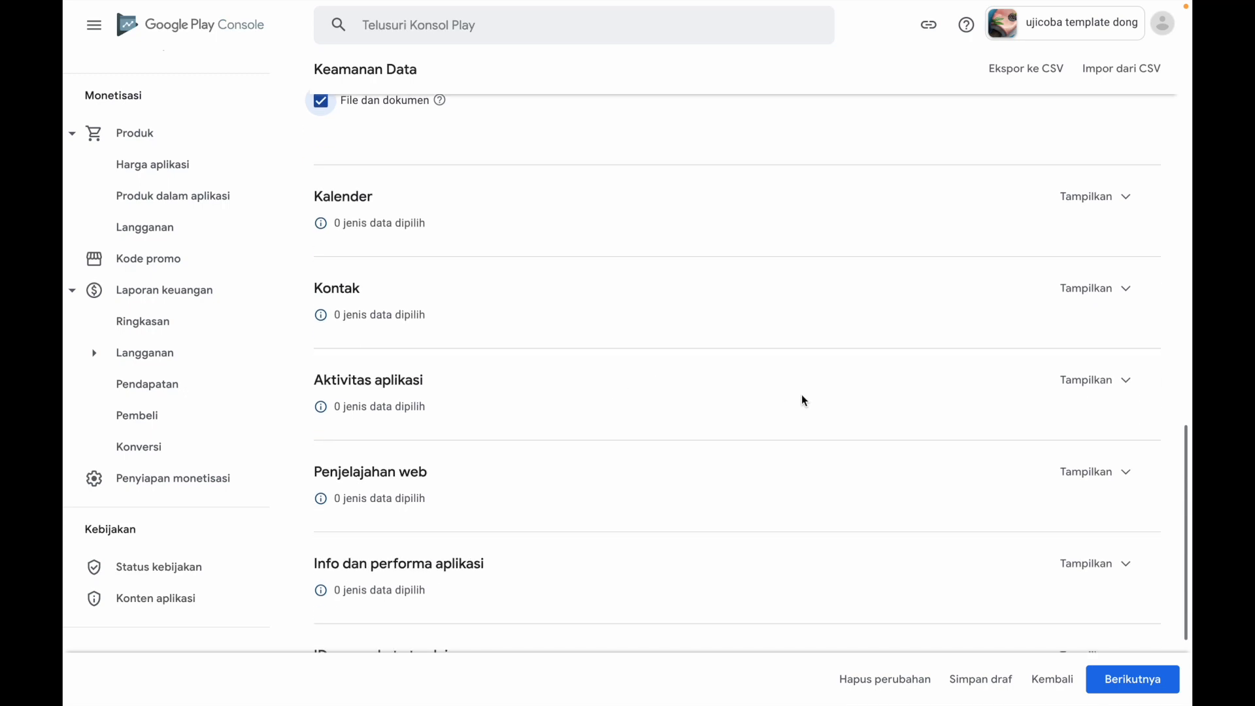
{"action": "left_click", "coordinate": [1115, 381]}
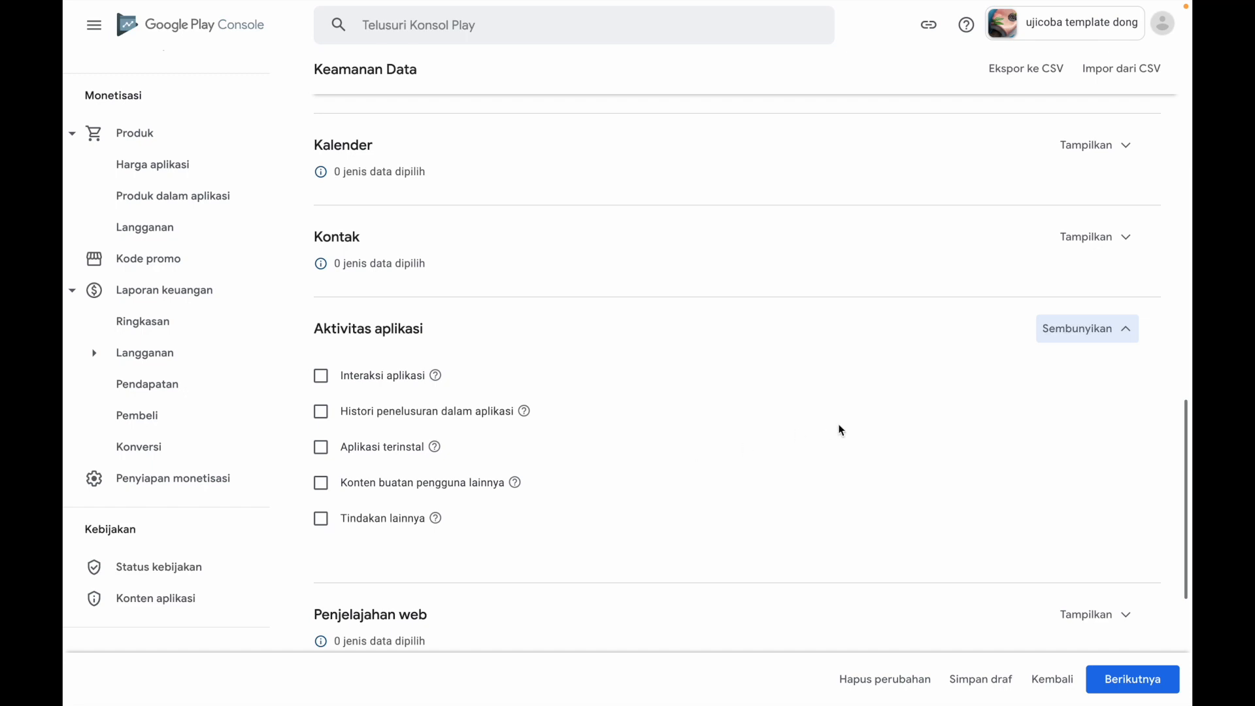
{"action": "left_click", "coordinate": [1053, 338]}
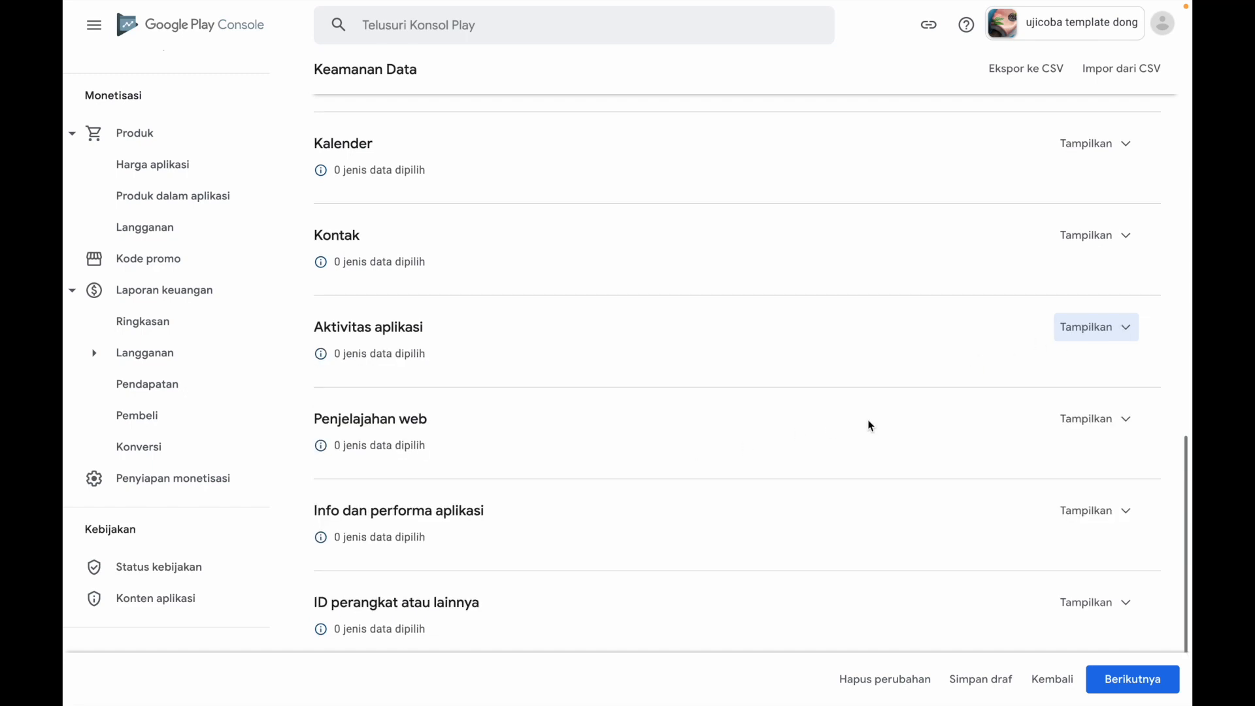
{"action": "scroll", "coordinate": [869, 428], "scroll_direction": "down", "scroll_amount": 1}
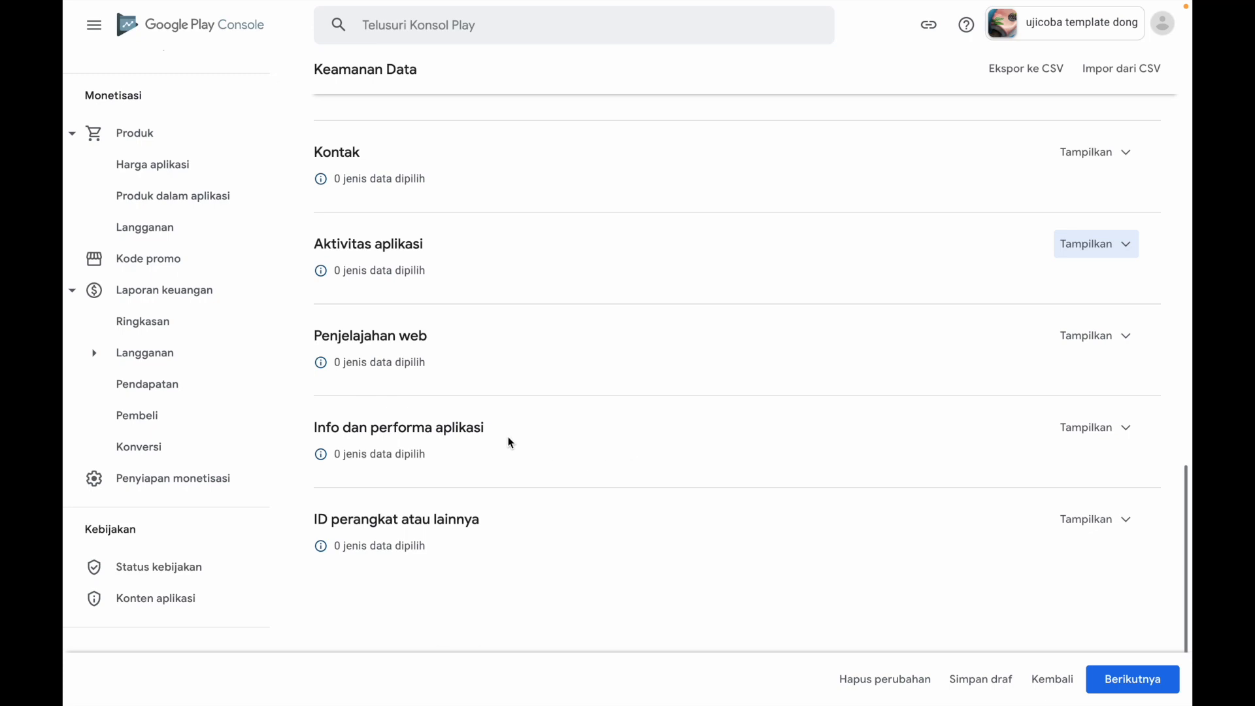
{"action": "left_click", "coordinate": [1102, 428]}
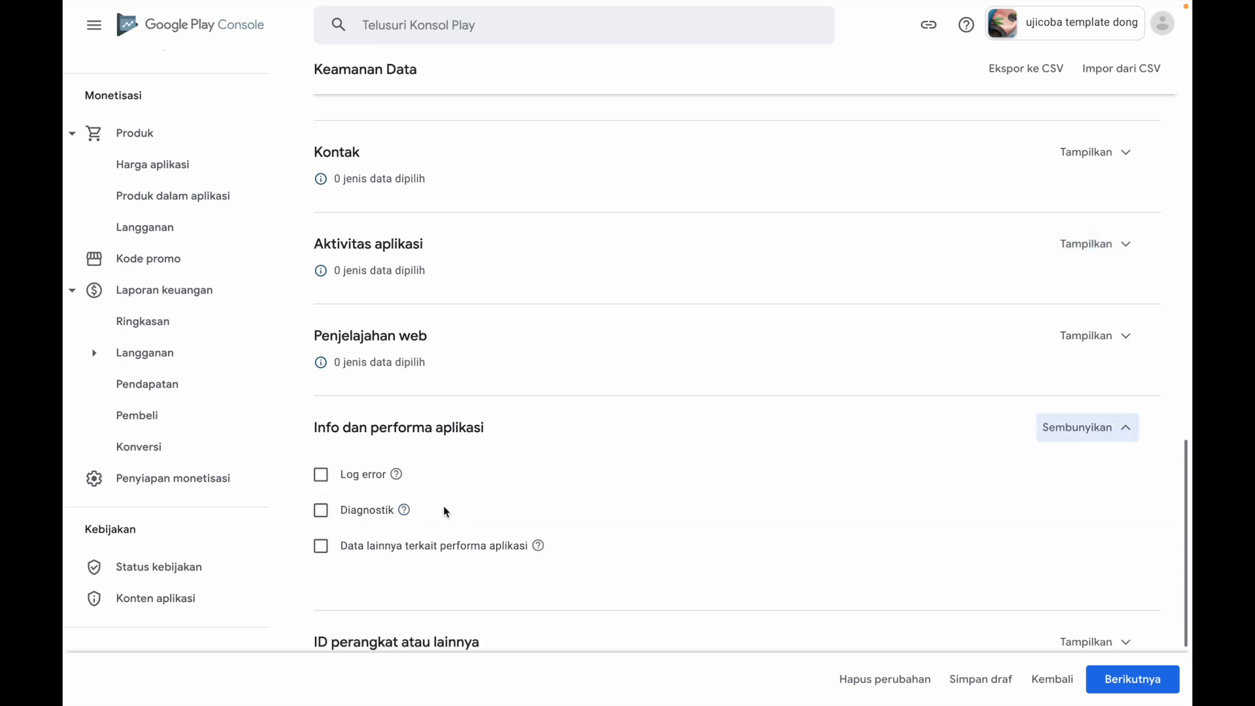
{"action": "left_click", "coordinate": [321, 549]}
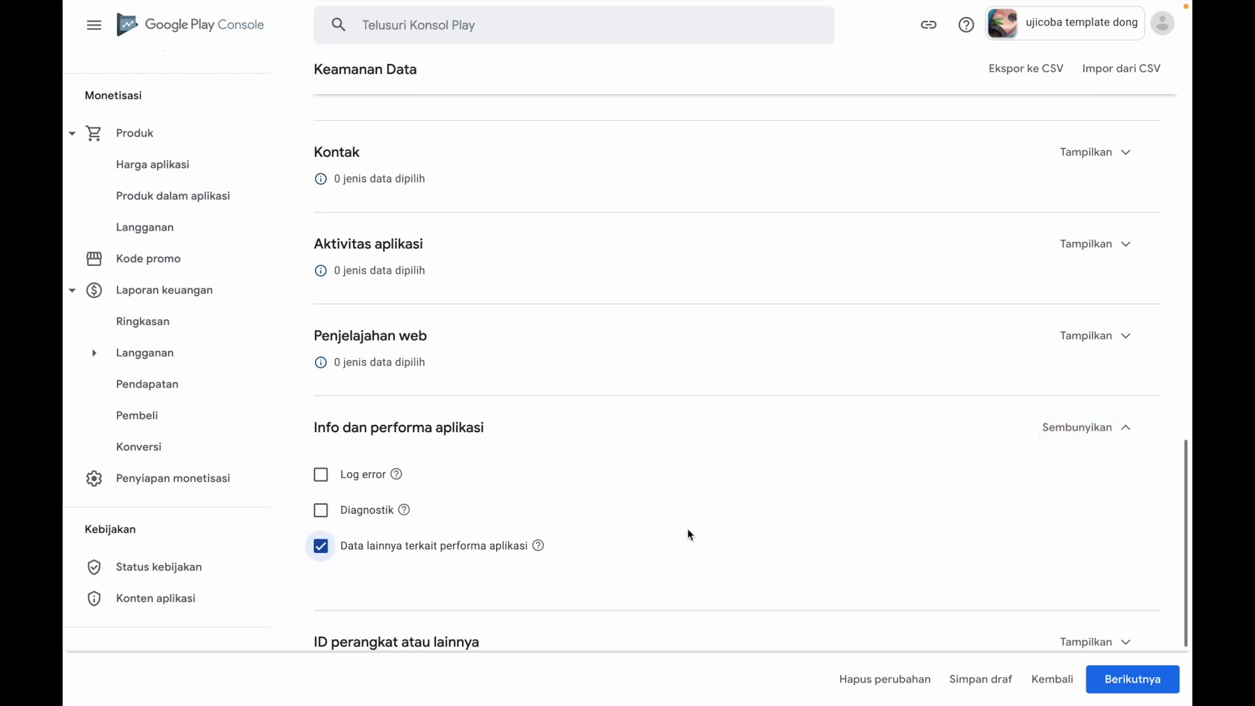
Select ID perangkat atau lainnya as a data type and continue to Penggunaan dan penanganan data
{"action": "scroll", "coordinate": [690, 535], "scroll_direction": "down", "scroll_amount": 3}
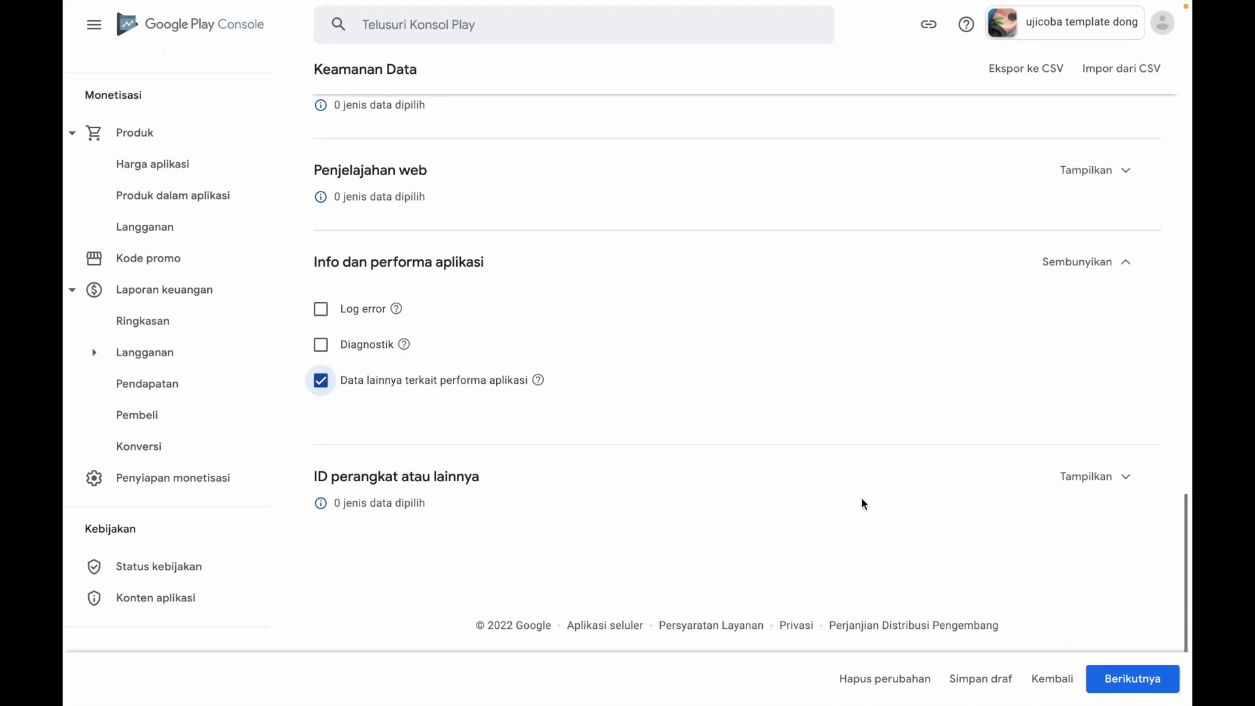
{"action": "left_click", "coordinate": [1136, 484]}
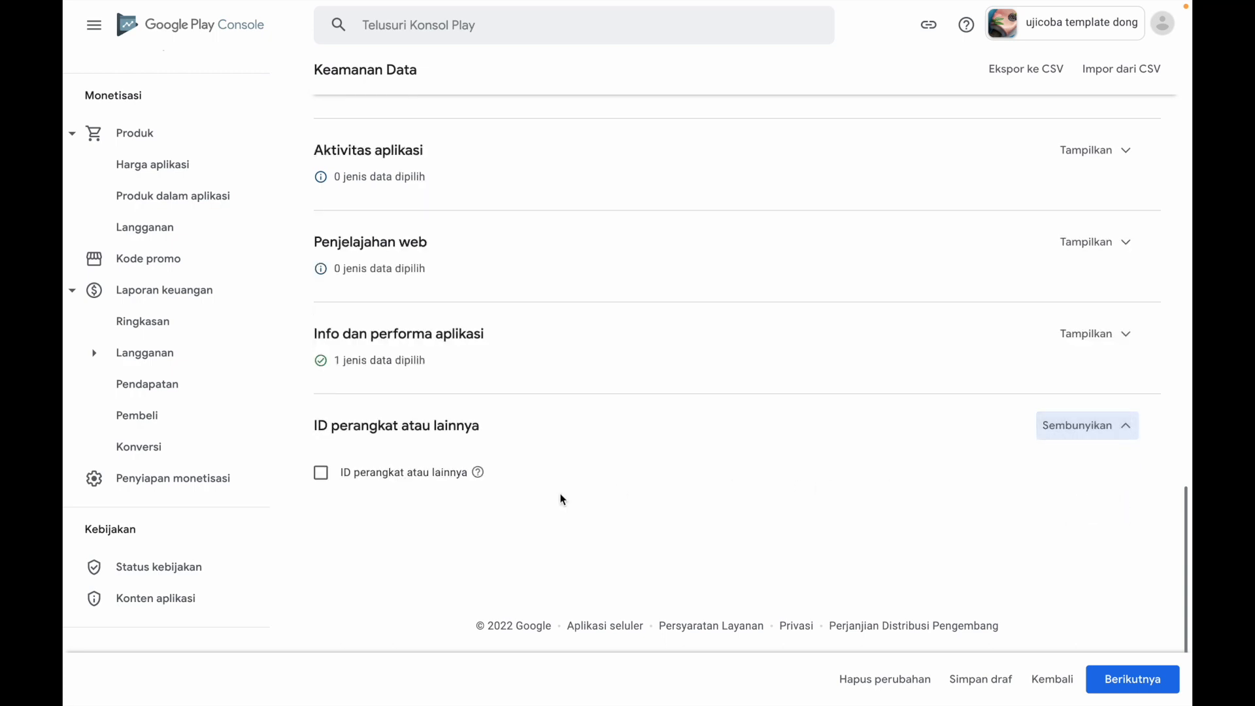
{"action": "left_click", "coordinate": [321, 472]}
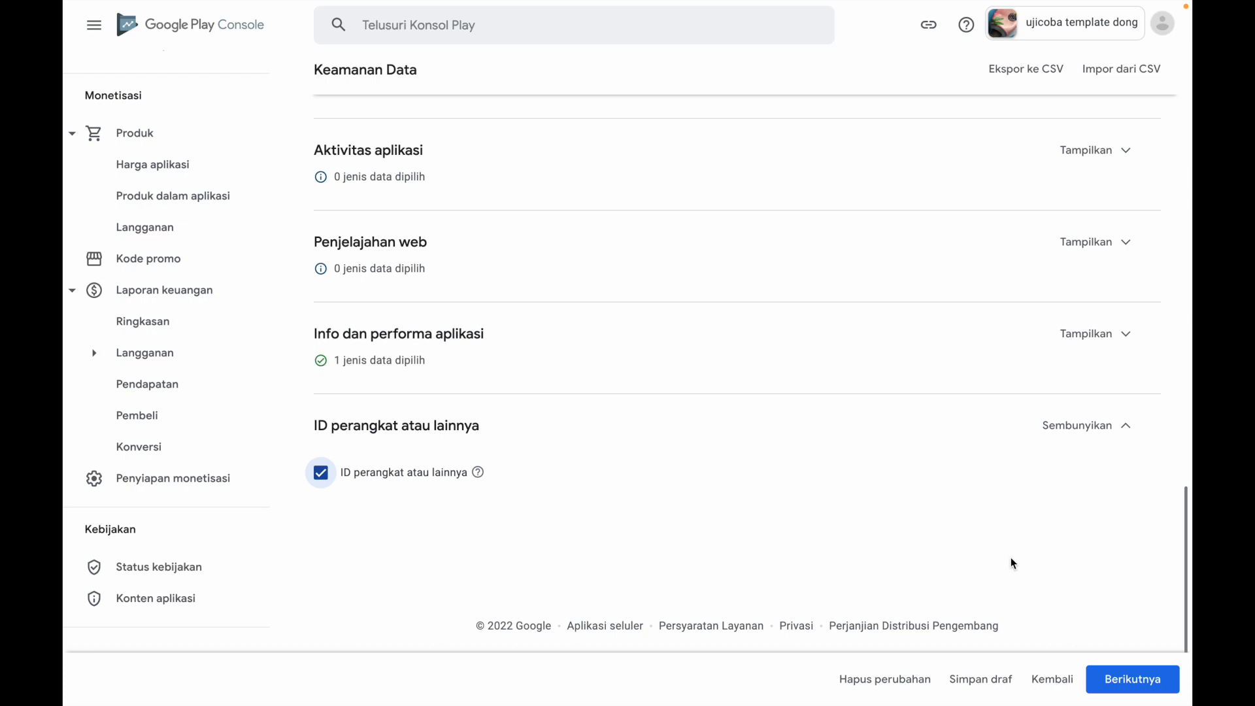
{"action": "left_click", "coordinate": [1133, 678]}
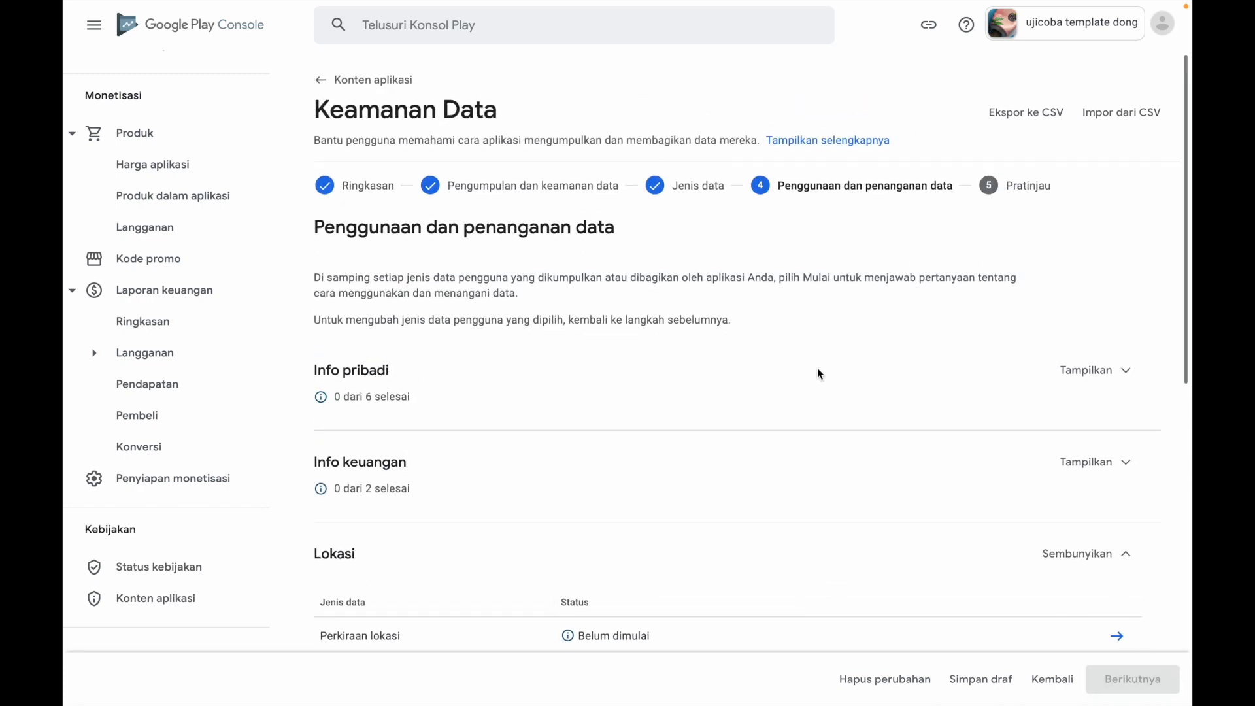
Open the questions for Nama under Info pribadi and answer Dikumpulkan and Tidak for temporary processing
{"action": "left_click", "coordinate": [1076, 373]}
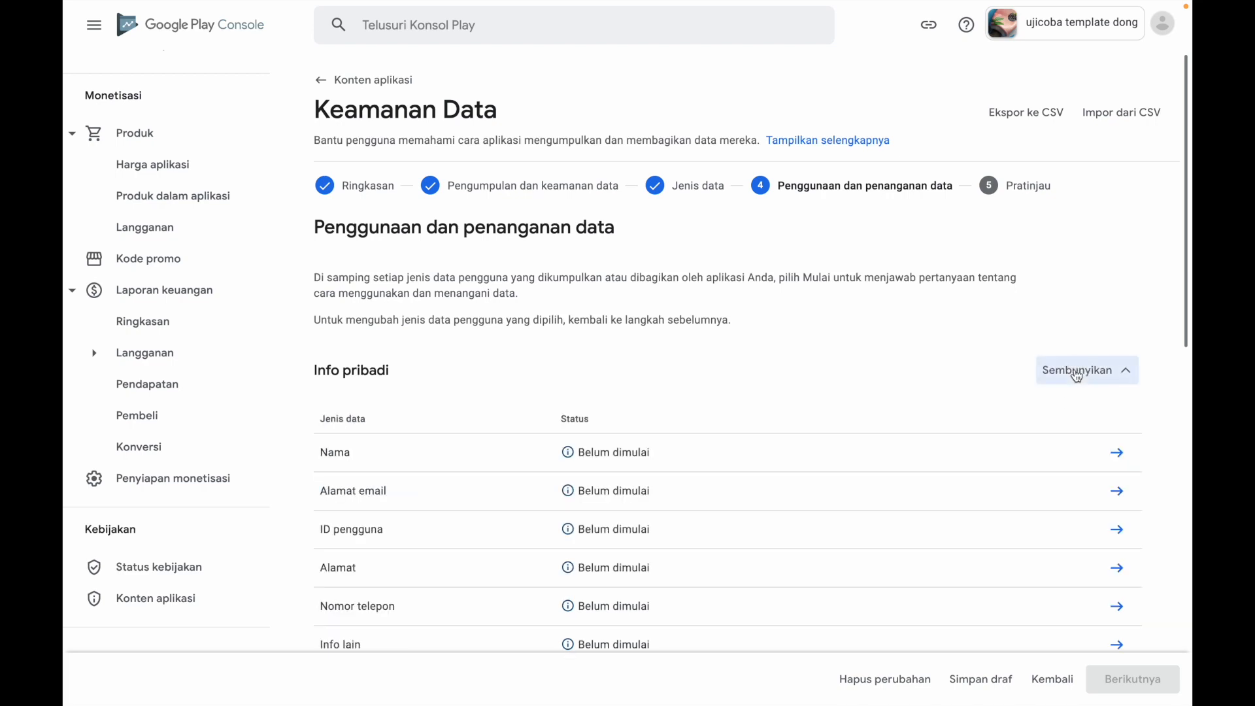
{"action": "scroll", "coordinate": [905, 400], "scroll_direction": "down", "scroll_amount": 2}
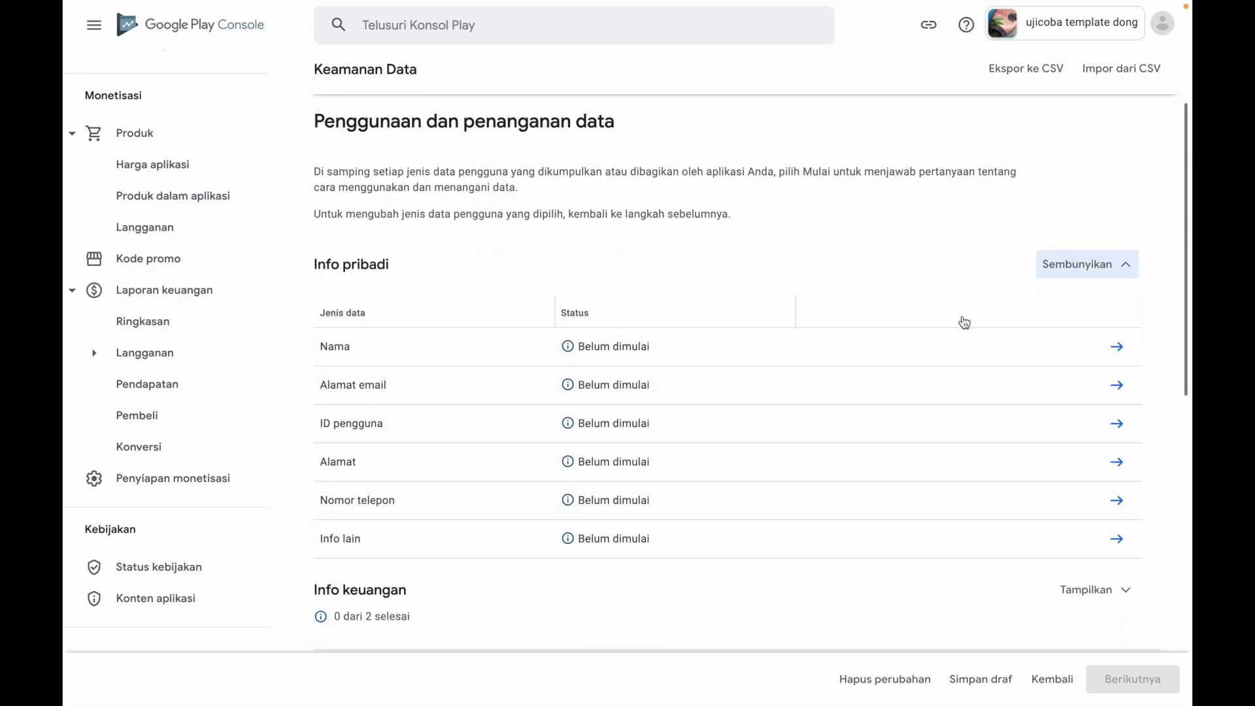
{"action": "left_click", "coordinate": [1119, 347]}
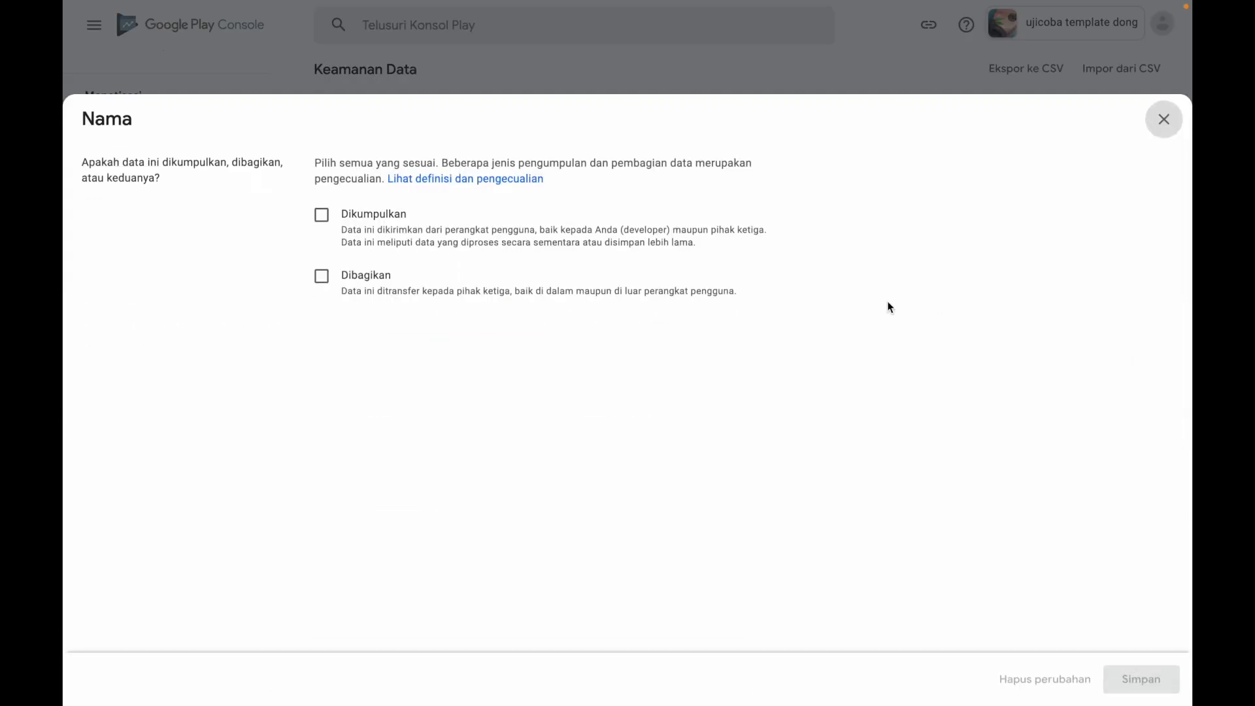
{"action": "left_click", "coordinate": [321, 215]}
{"action": "scroll", "coordinate": [460, 357], "scroll_direction": "down", "scroll_amount": 2}
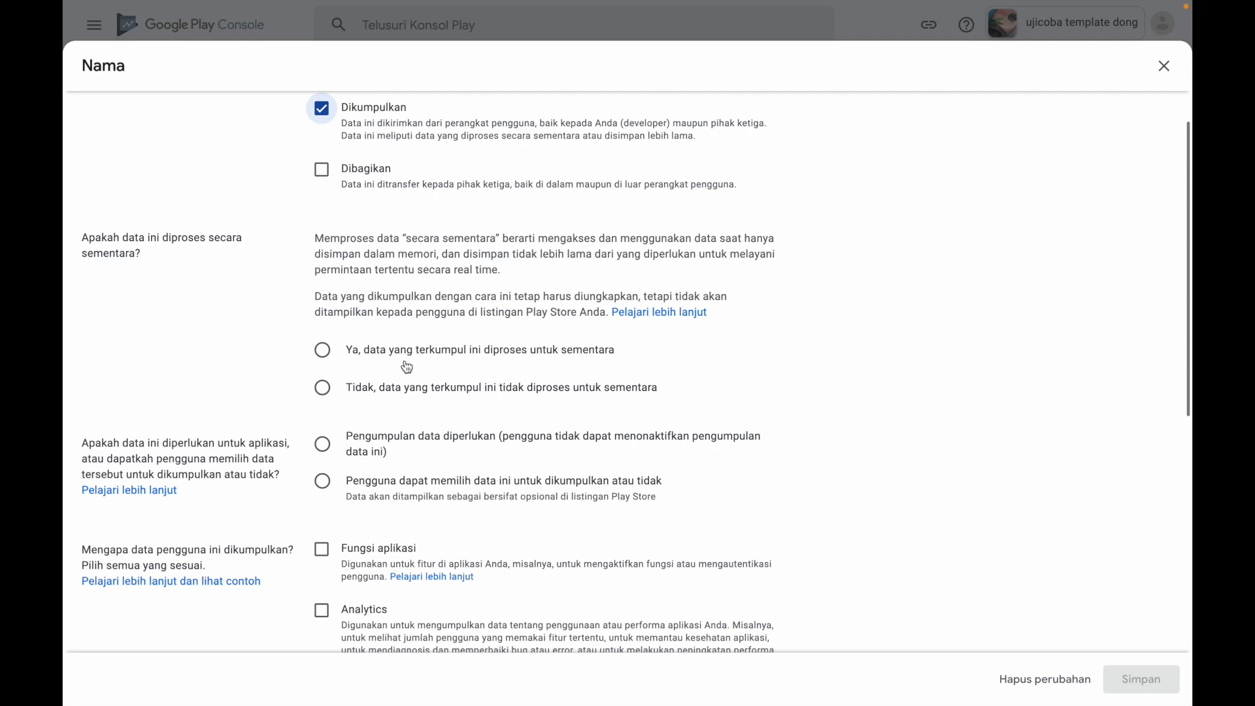
{"action": "left_click", "coordinate": [331, 392]}
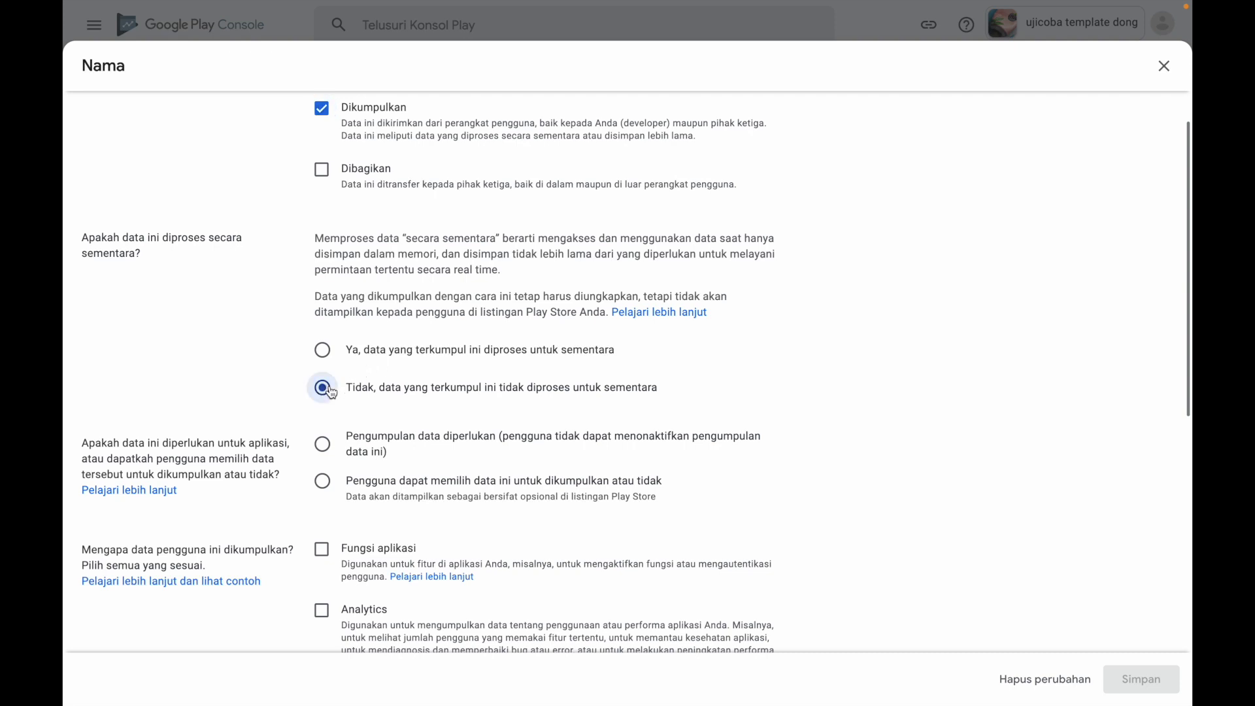
Set Nama to Pengumpulan data diperlukan with Pengelolaan akun as the collection purpose, and save the answers
{"action": "scroll", "coordinate": [501, 411], "scroll_direction": "down", "scroll_amount": 2}
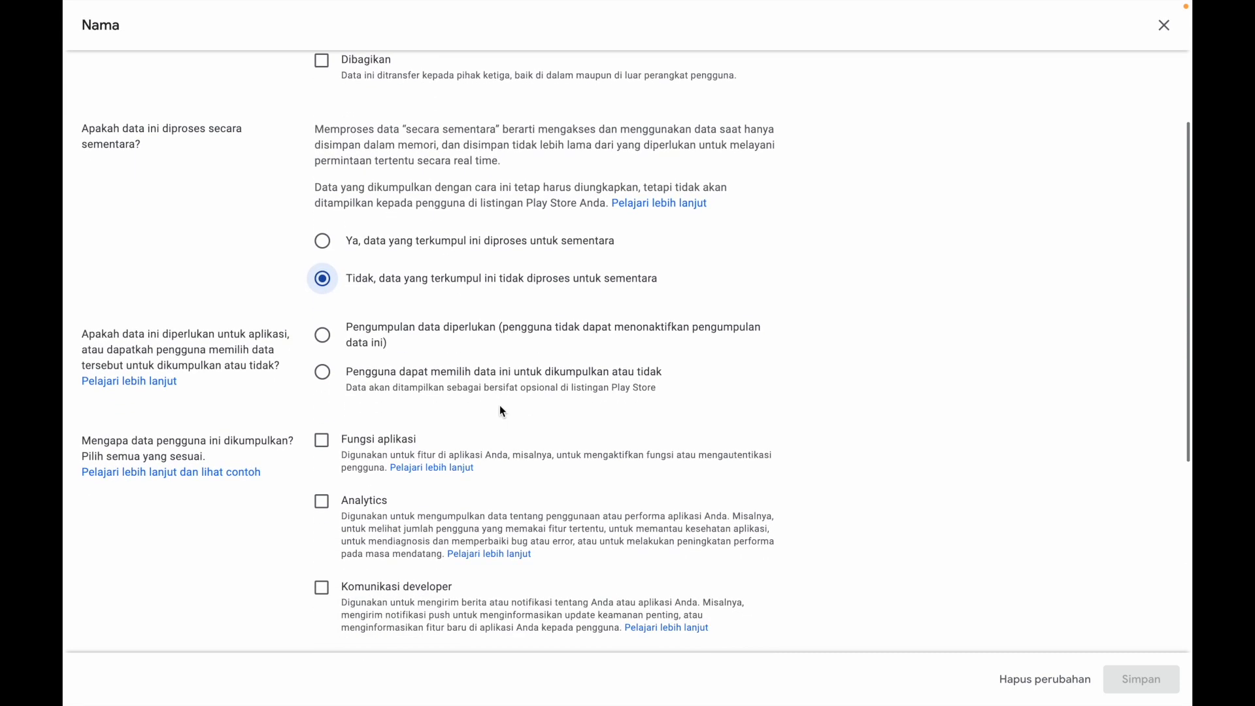
{"action": "left_click", "coordinate": [322, 336]}
{"action": "scroll", "coordinate": [497, 405], "scroll_direction": "down", "scroll_amount": 5}
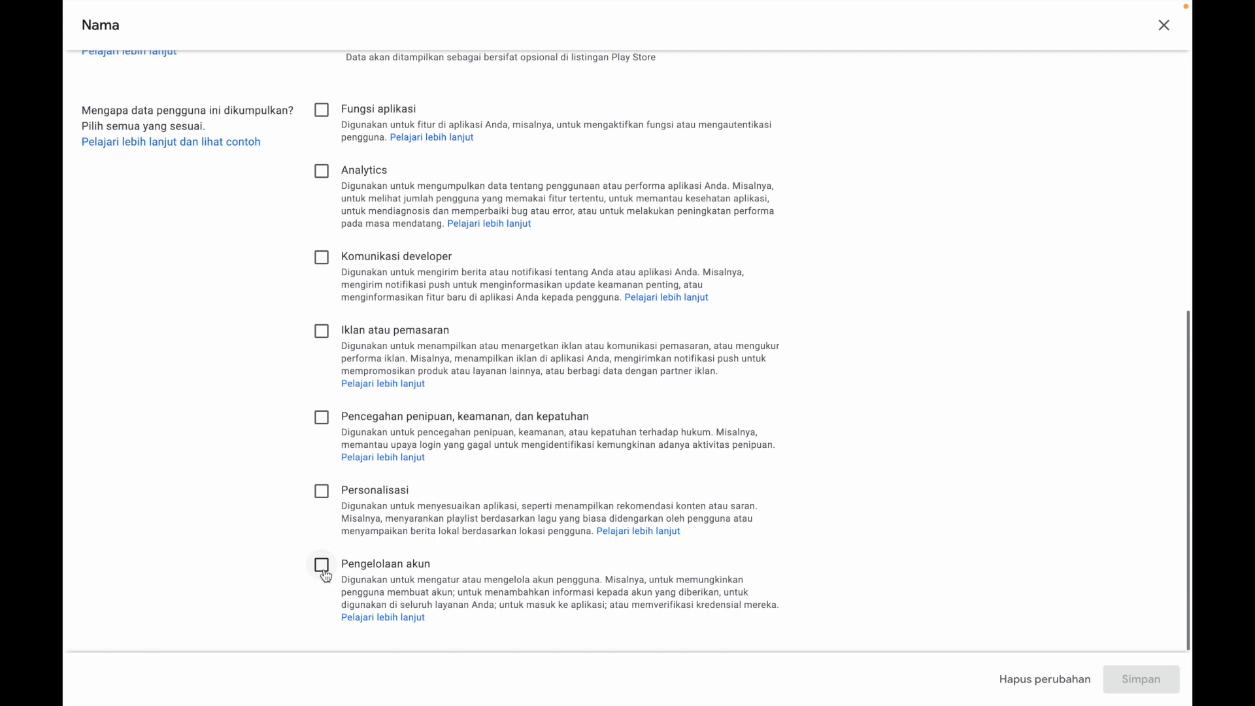
{"action": "left_click", "coordinate": [325, 574]}
{"action": "left_click", "coordinate": [1115, 680]}
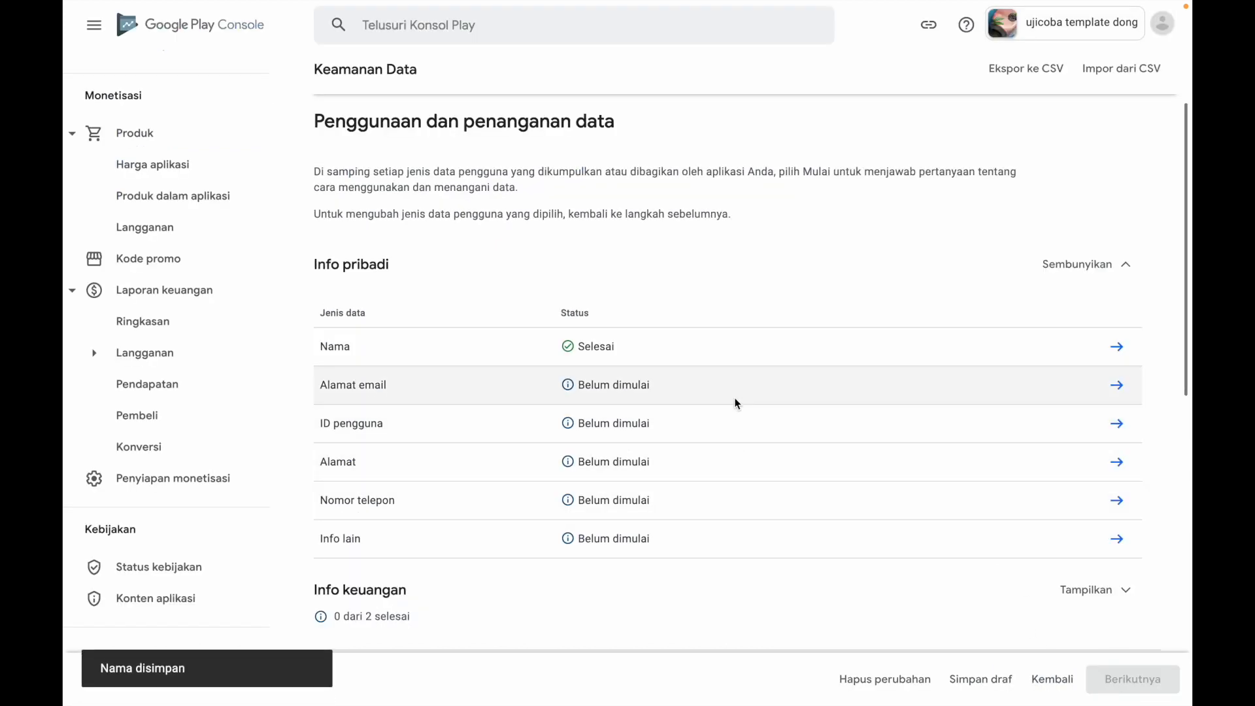
Declare Alamat email as Dikumpulkan, Tidak for temporary processing, Pengumpulan data diperlukan, with Pengelolaan akun as the purpose, and save the answers
{"action": "left_click", "coordinate": [1117, 387]}
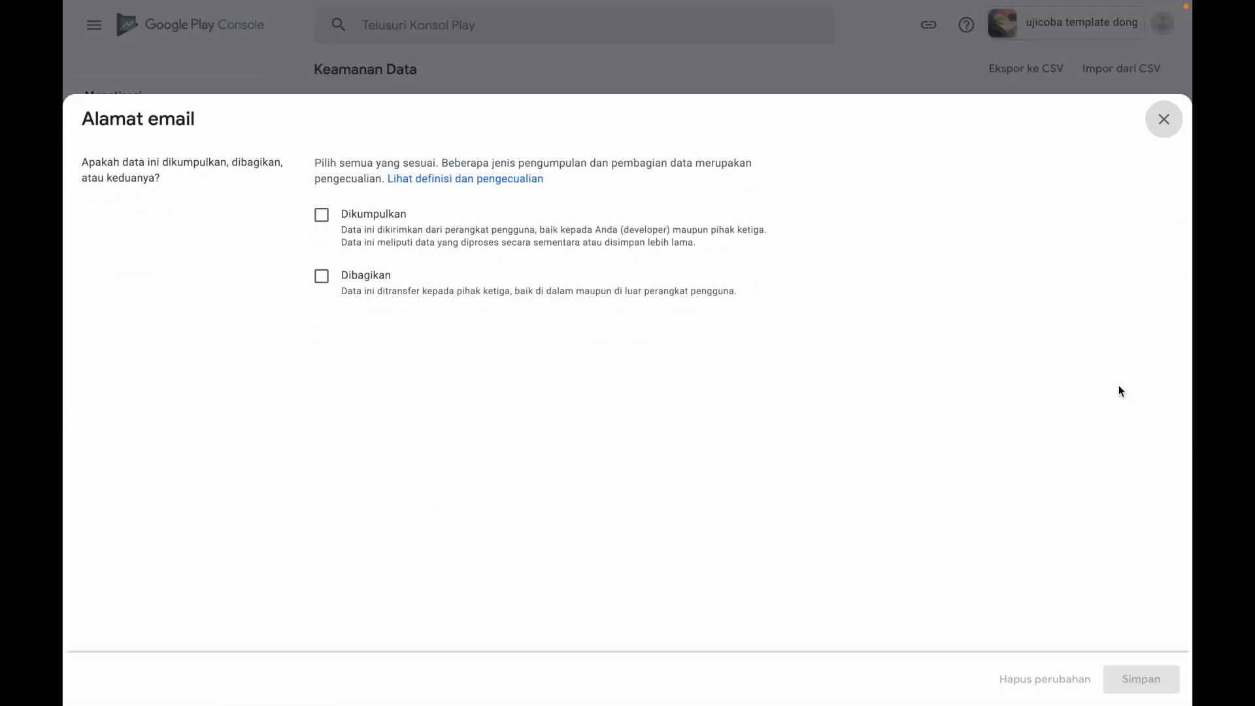
{"action": "left_click", "coordinate": [322, 215]}
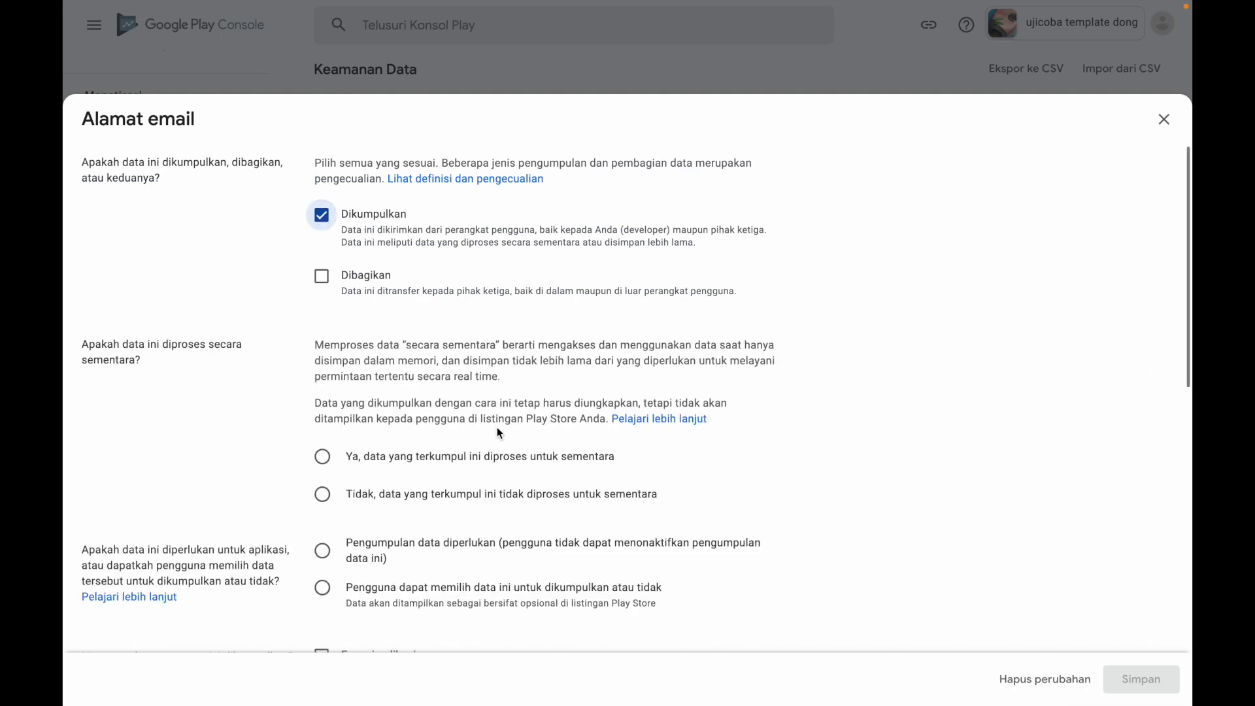
{"action": "left_click", "coordinate": [327, 497]}
{"action": "scroll", "coordinate": [530, 520], "scroll_direction": "down", "scroll_amount": 4}
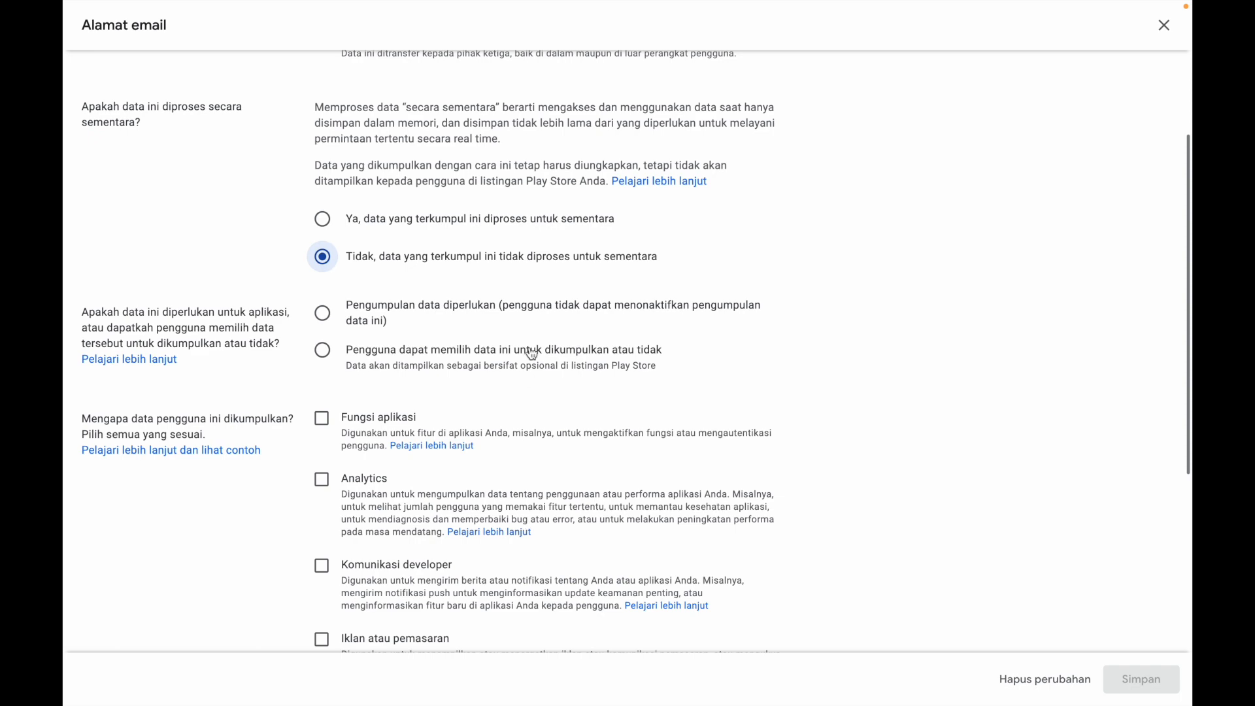
{"action": "left_click", "coordinate": [327, 318]}
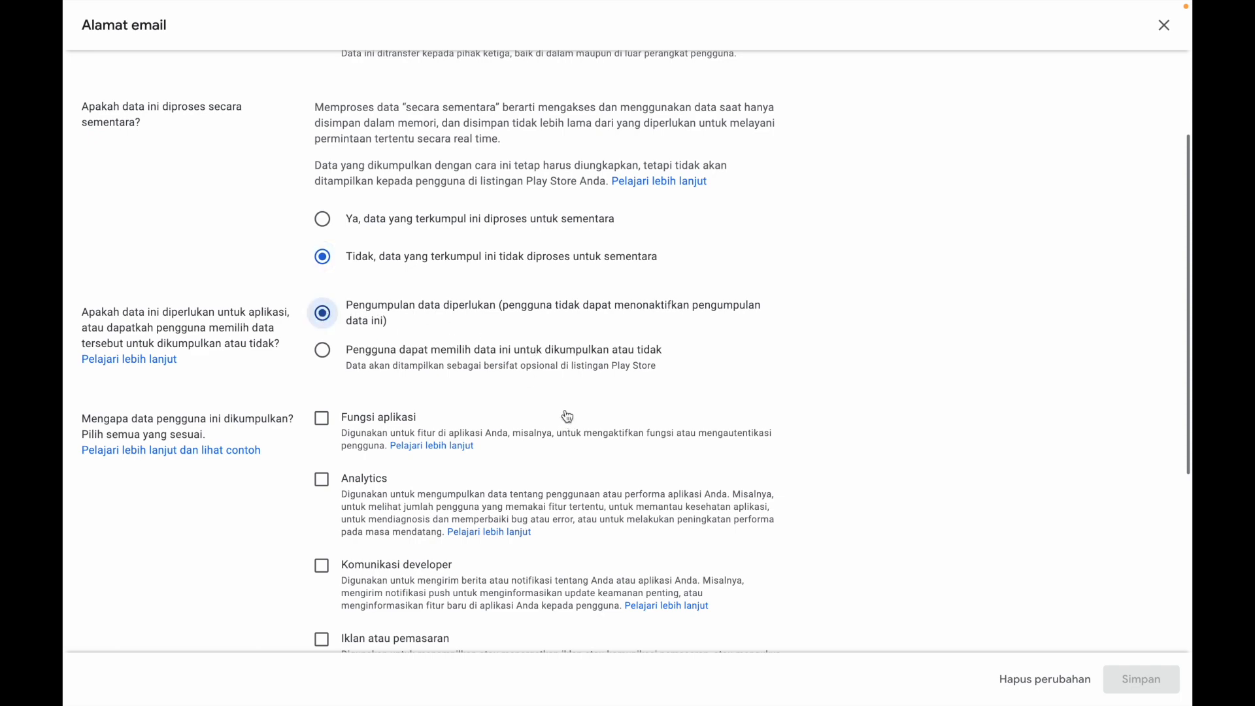
{"action": "scroll", "coordinate": [566, 412], "scroll_direction": "down", "scroll_amount": 4}
{"action": "scroll", "coordinate": [566, 402], "scroll_direction": "down", "scroll_amount": 1}
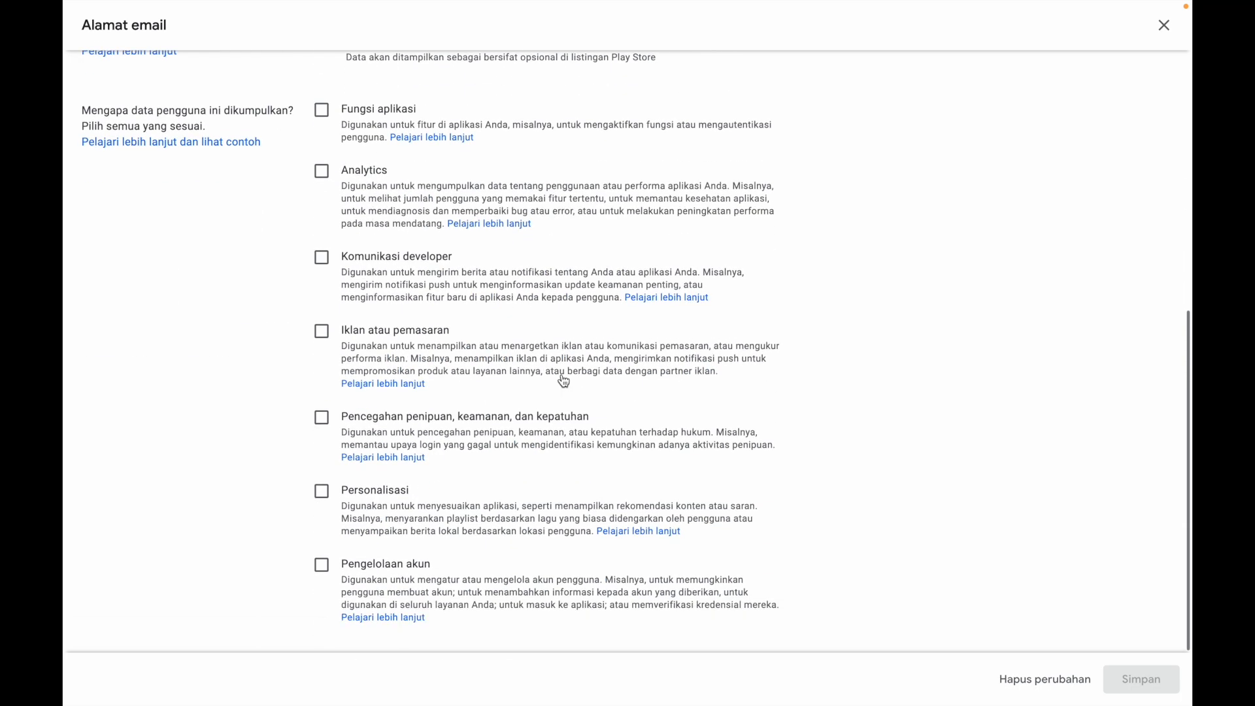
{"action": "left_click", "coordinate": [323, 566]}
{"action": "left_click", "coordinate": [1132, 670]}
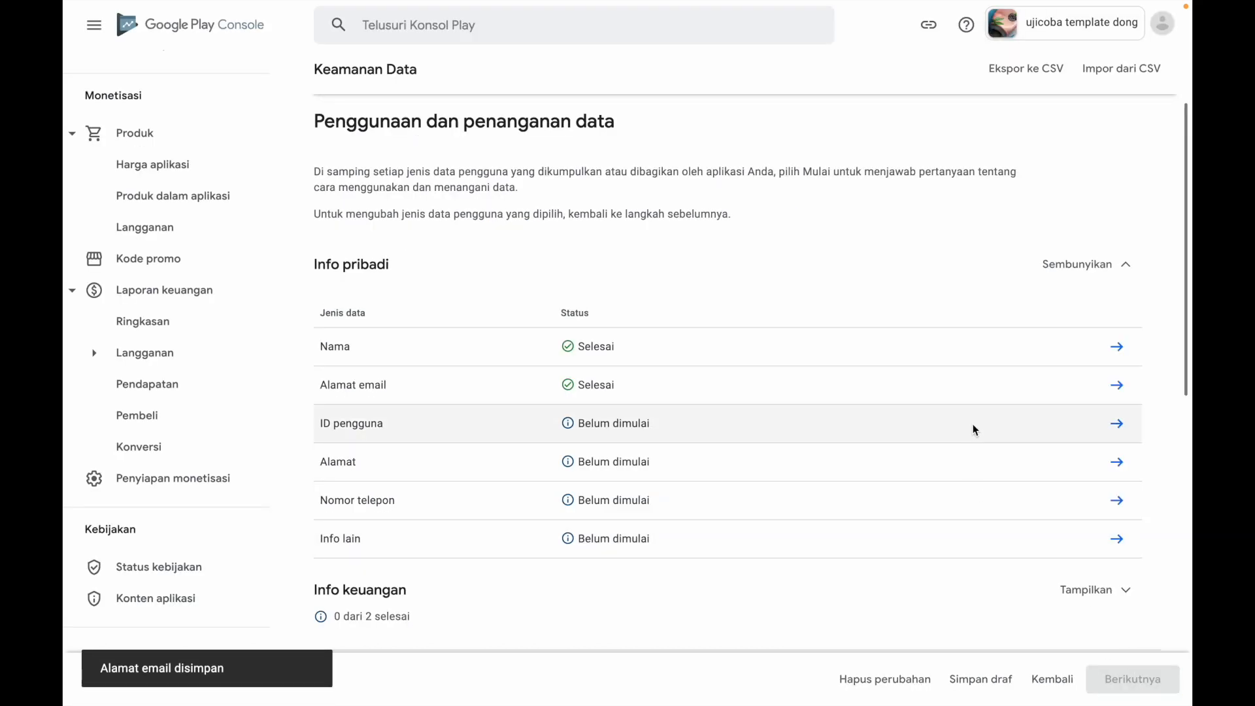
Declare ID pengguna as Dikumpulkan, Tidak for temporary processing, Pengumpulan data diperlukan, with Pengelolaan akun as the purpose, and save the answers
{"action": "left_click", "coordinate": [1119, 425]}
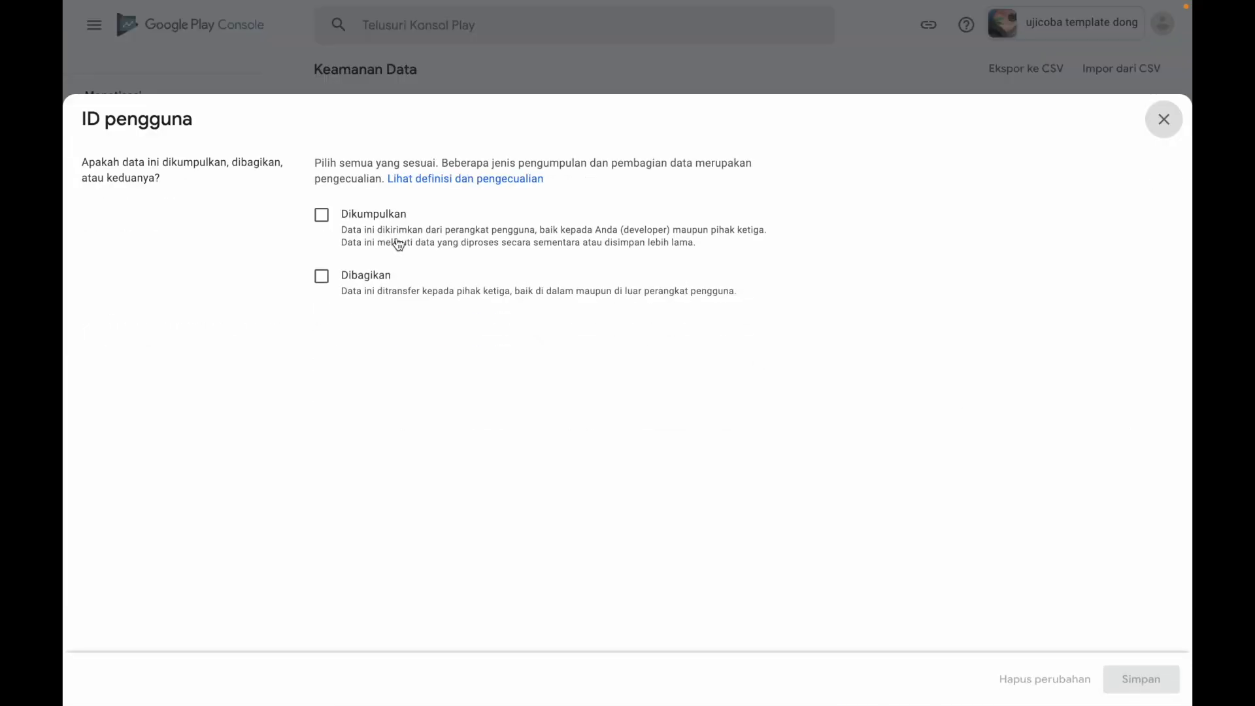
{"action": "left_click", "coordinate": [322, 215]}
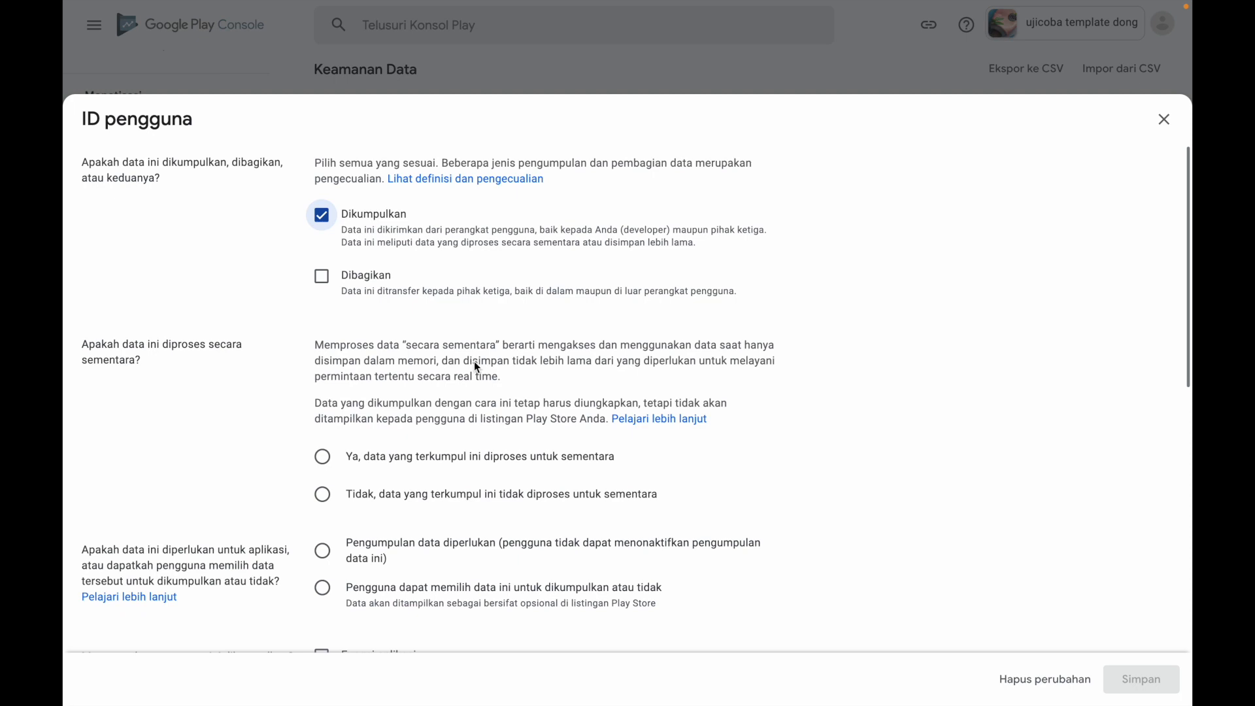
{"action": "scroll", "coordinate": [392, 353], "scroll_direction": "down", "scroll_amount": 3}
{"action": "left_click", "coordinate": [324, 321]}
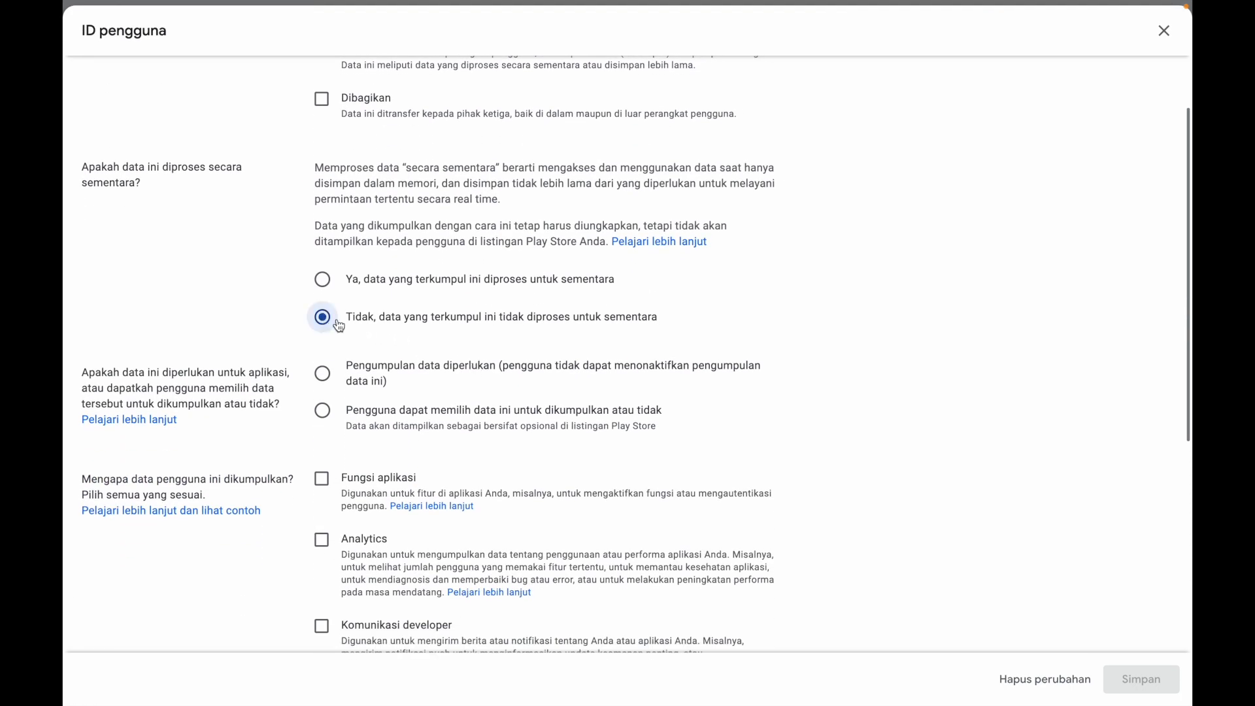
{"action": "left_click", "coordinate": [325, 378]}
{"action": "scroll", "coordinate": [485, 442], "scroll_direction": "down", "scroll_amount": 5}
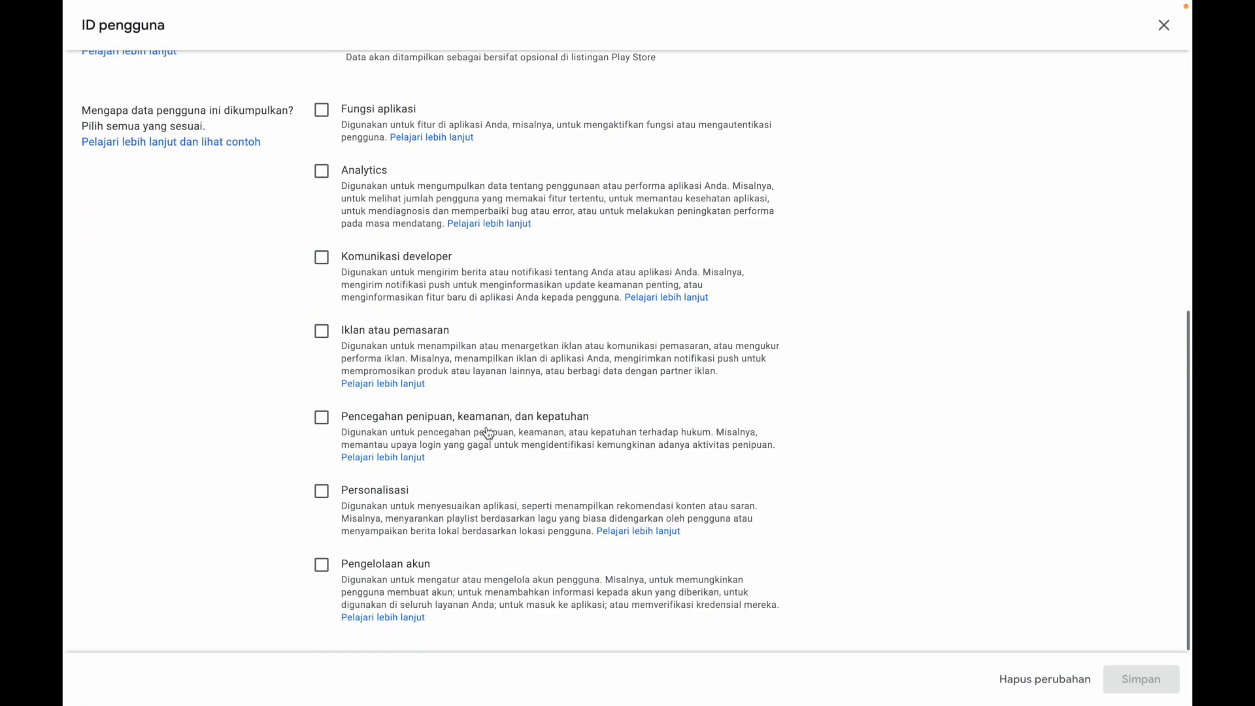
{"action": "left_click", "coordinate": [323, 564]}
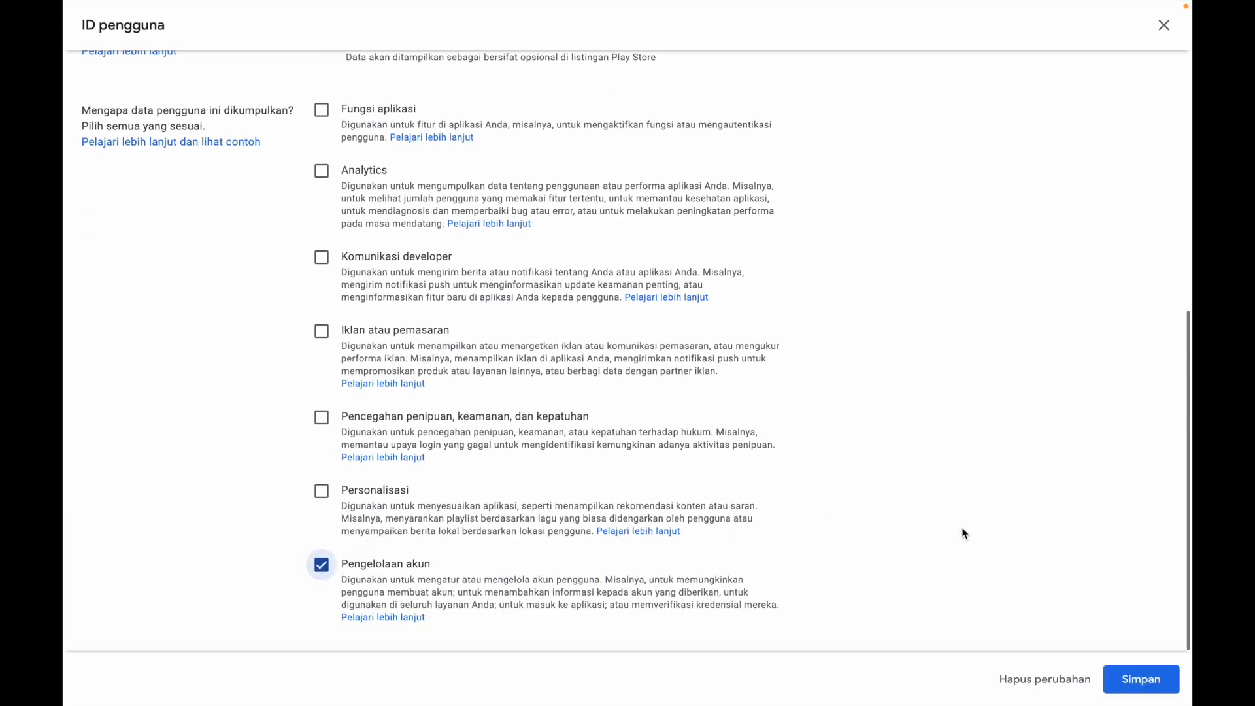
{"action": "left_click", "coordinate": [1154, 679]}
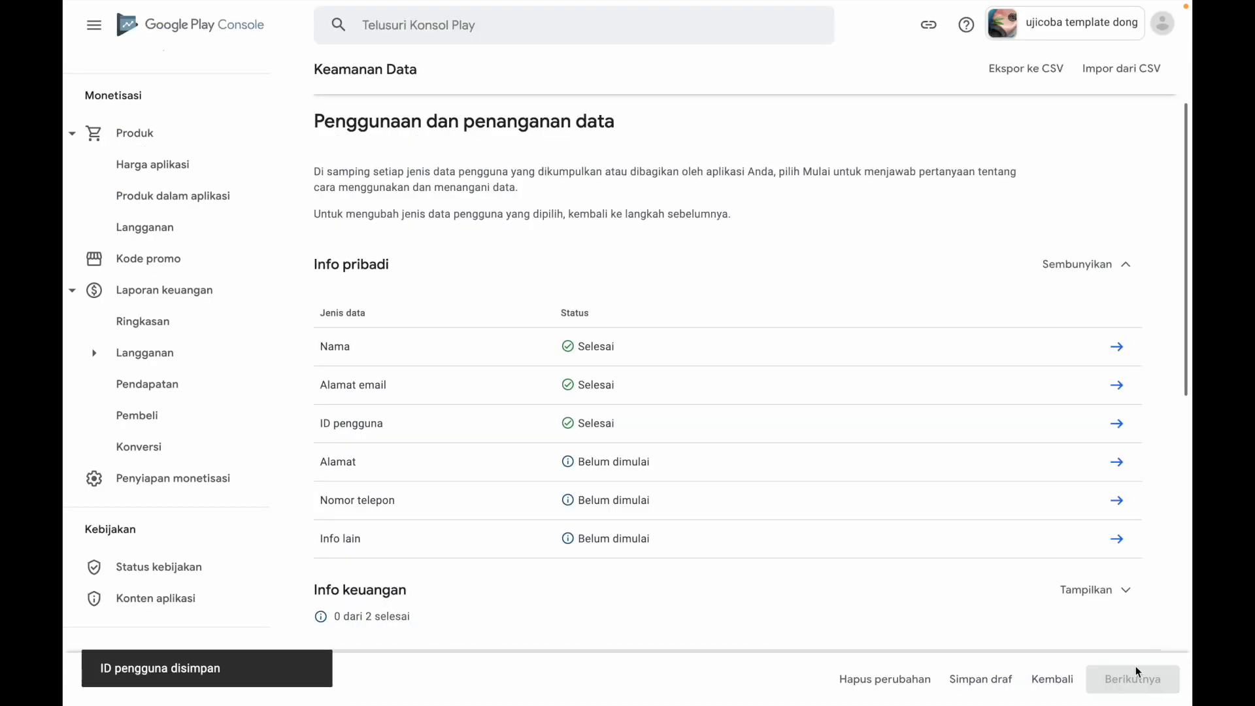
Declare Alamat as Dikumpulkan, Tidak for temporary processing, user-optional collection (Pengguna dapat memilih), with Pengelolaan akun as the purpose, and save the answers
{"action": "left_click", "coordinate": [1115, 466]}
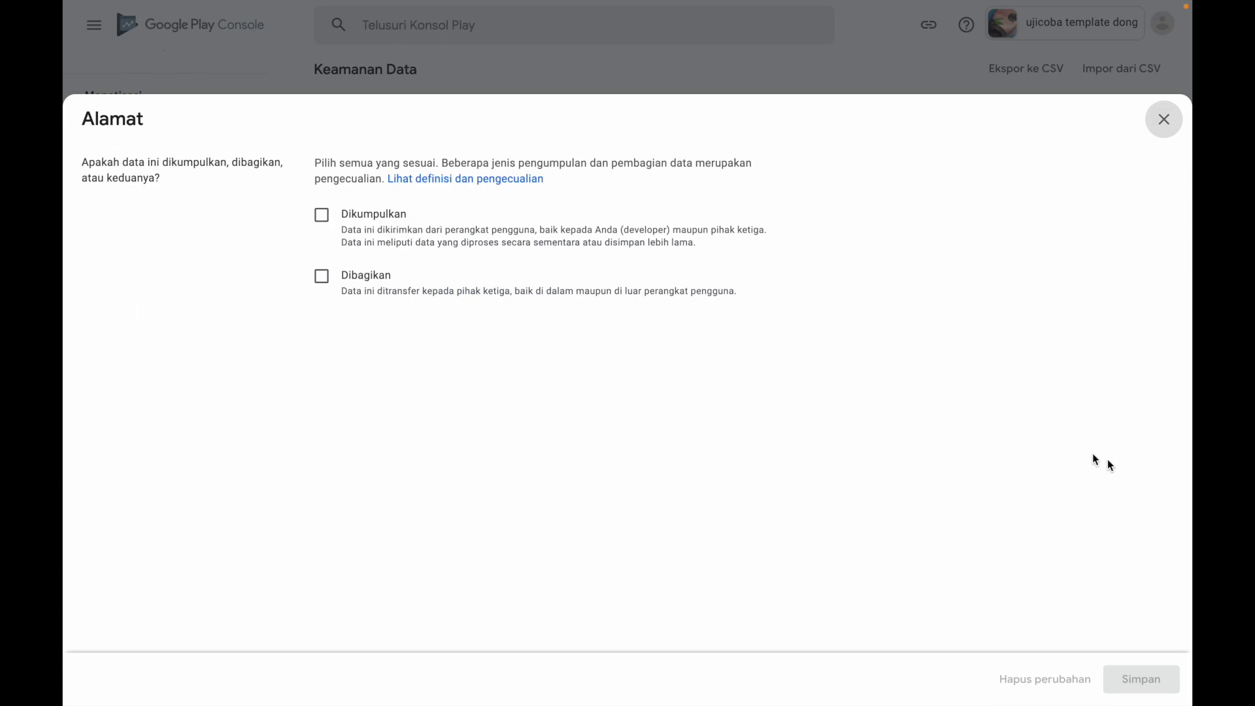
{"action": "left_click", "coordinate": [324, 218]}
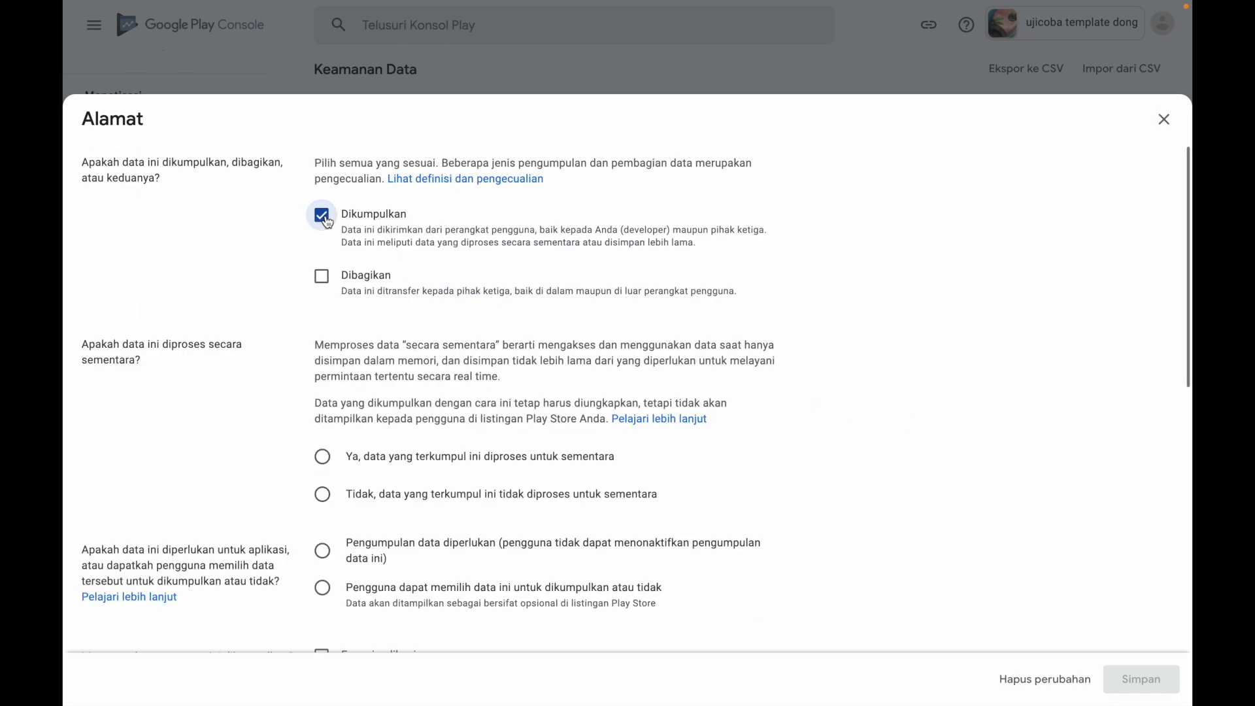
{"action": "left_click", "coordinate": [324, 495]}
{"action": "scroll", "coordinate": [537, 510], "scroll_direction": "down", "scroll_amount": 3}
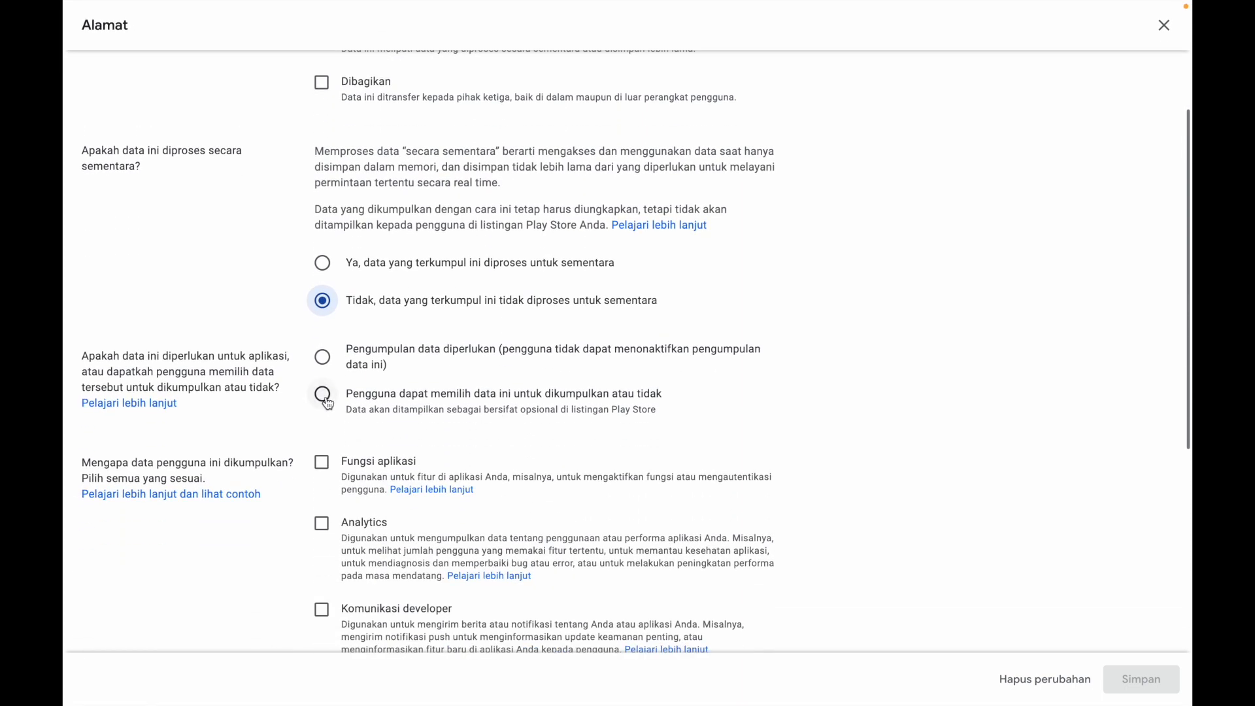
{"action": "left_click", "coordinate": [324, 395]}
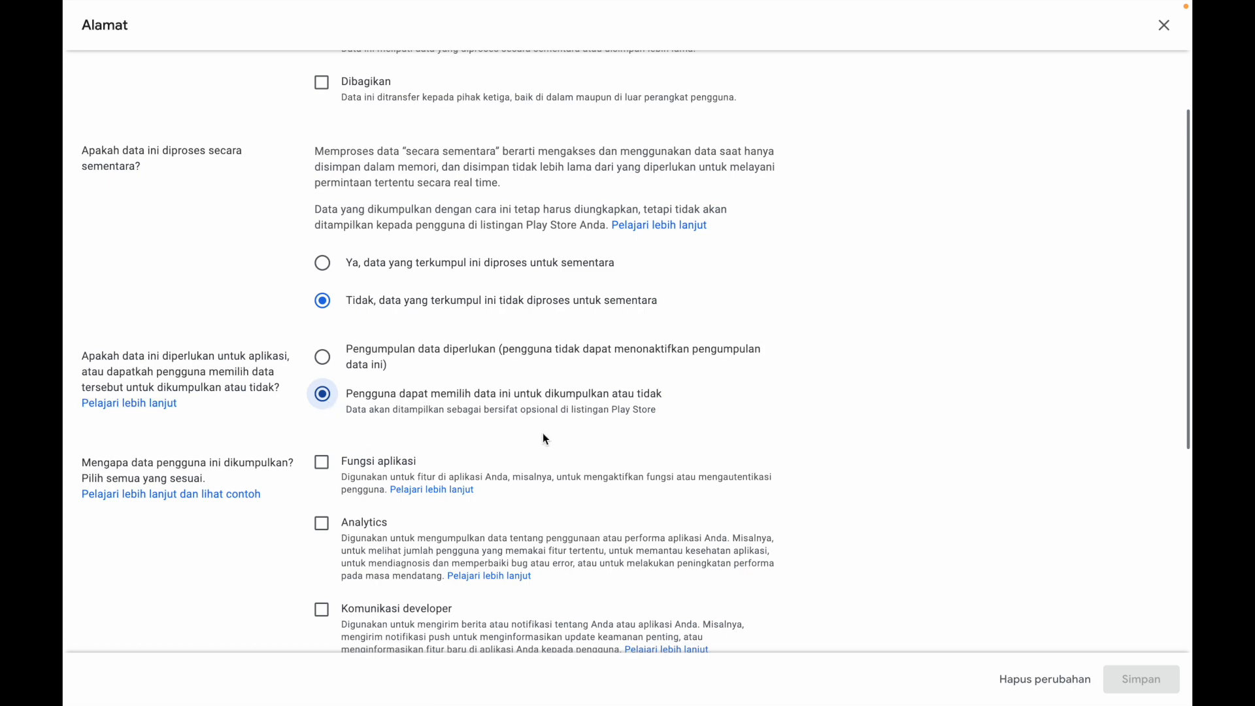
{"action": "scroll", "coordinate": [543, 433], "scroll_direction": "down", "scroll_amount": 5}
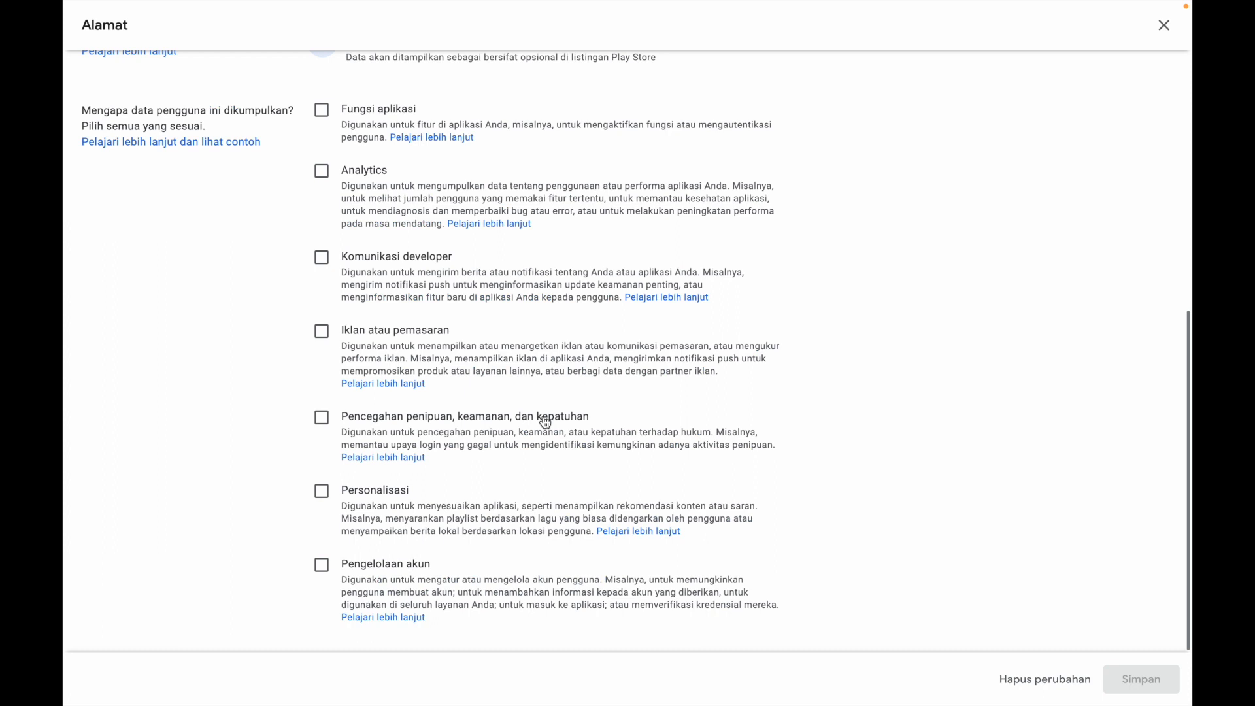
{"action": "left_click", "coordinate": [322, 566]}
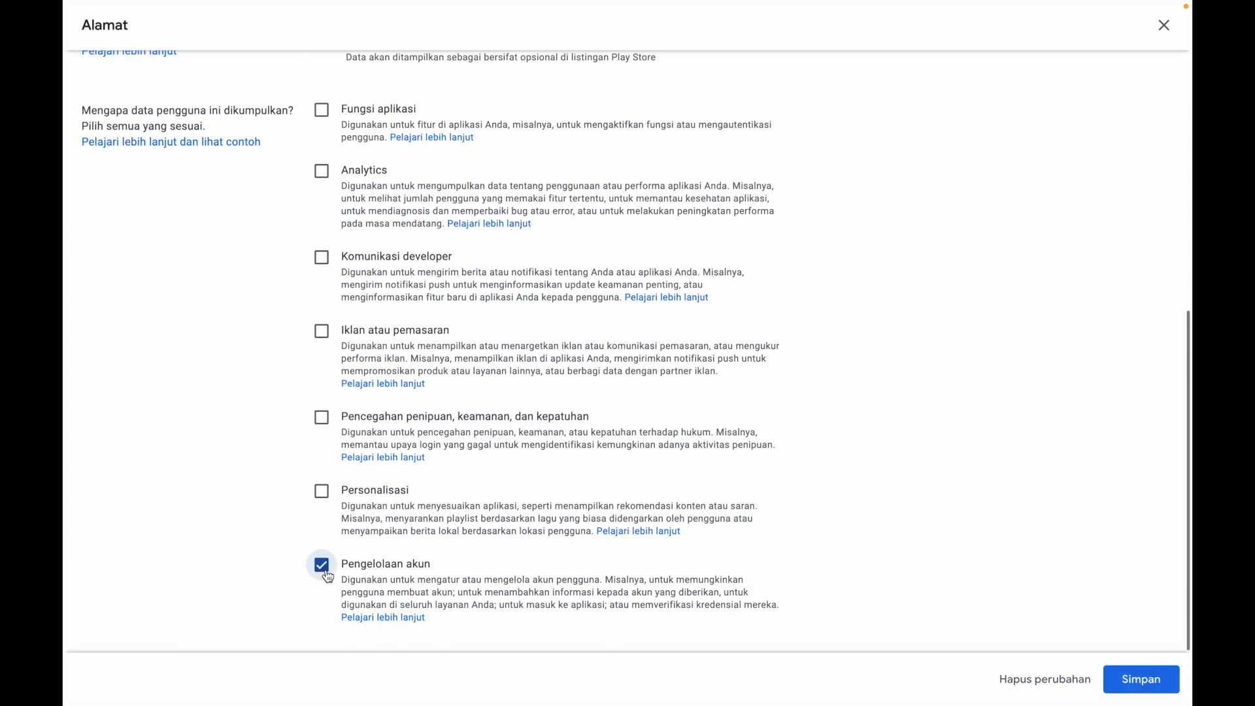
{"action": "left_click", "coordinate": [1135, 670]}
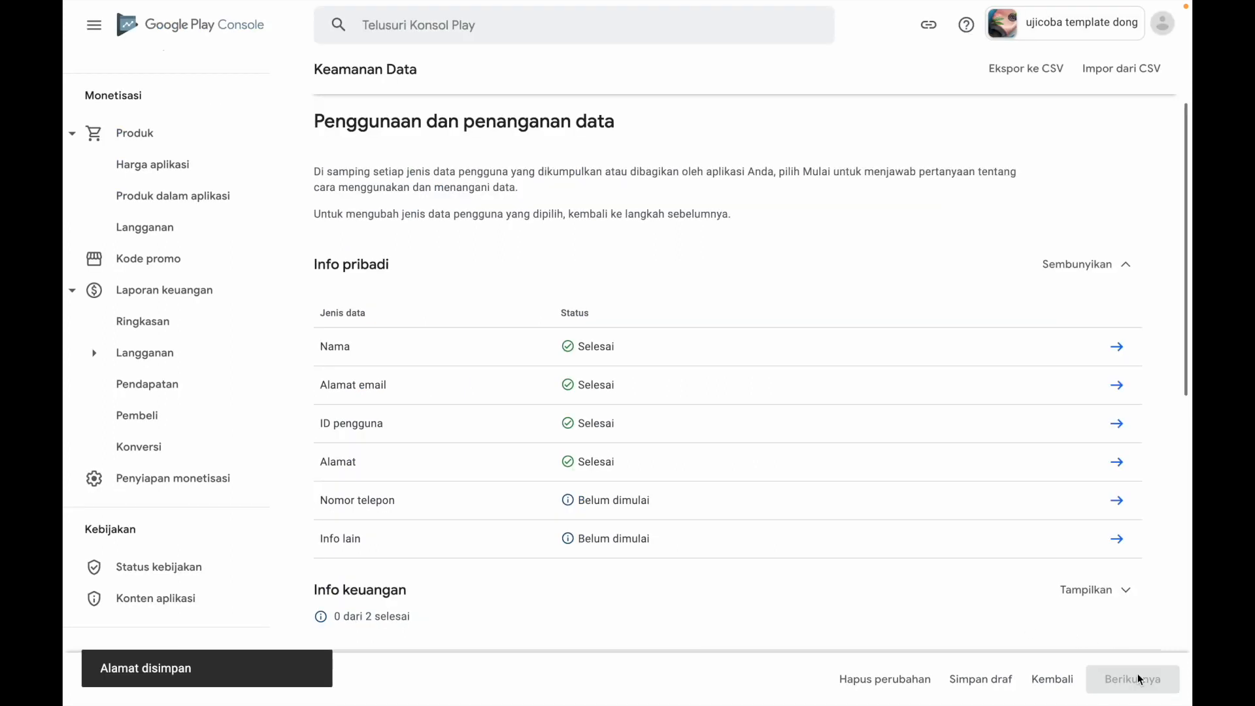
Declare Nomor telepon as Dikumpulkan, Tidak for temporary processing, Pengumpulan data diperlukan, with Pengelolaan akun as the purpose, and save the answers
{"action": "left_click", "coordinate": [1119, 501]}
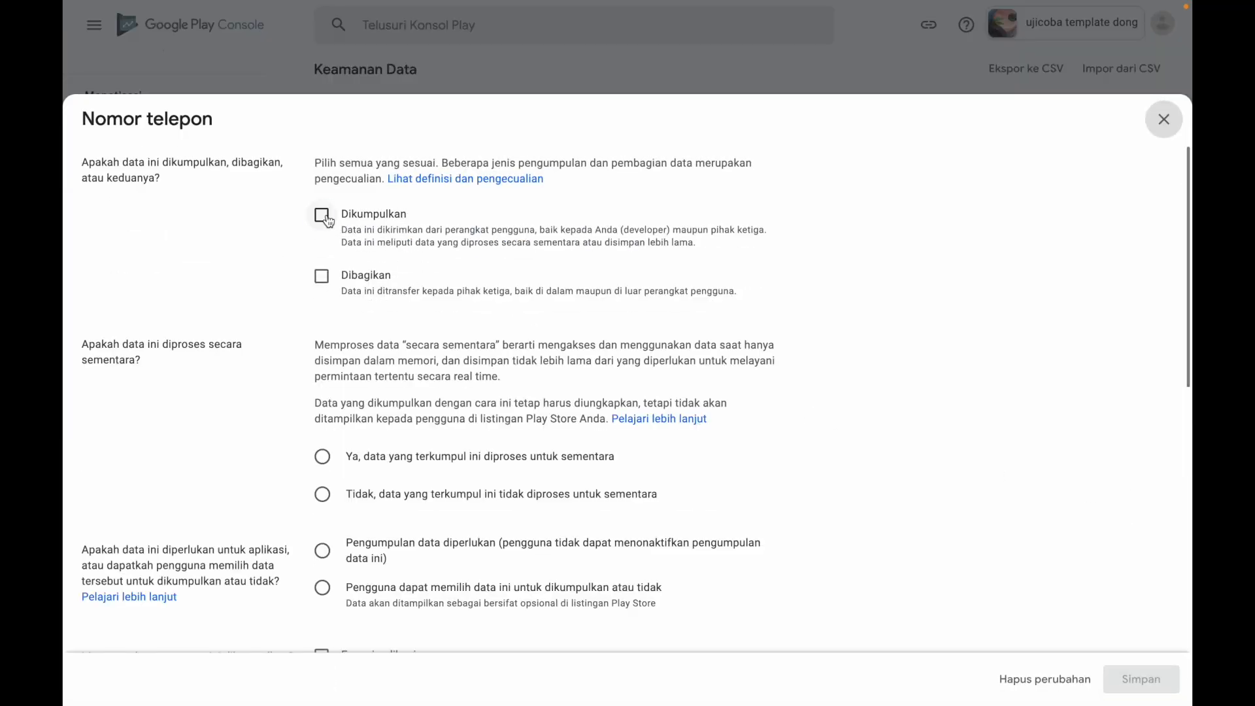
{"action": "left_click", "coordinate": [322, 216]}
{"action": "scroll", "coordinate": [425, 399], "scroll_direction": "down", "scroll_amount": 3}
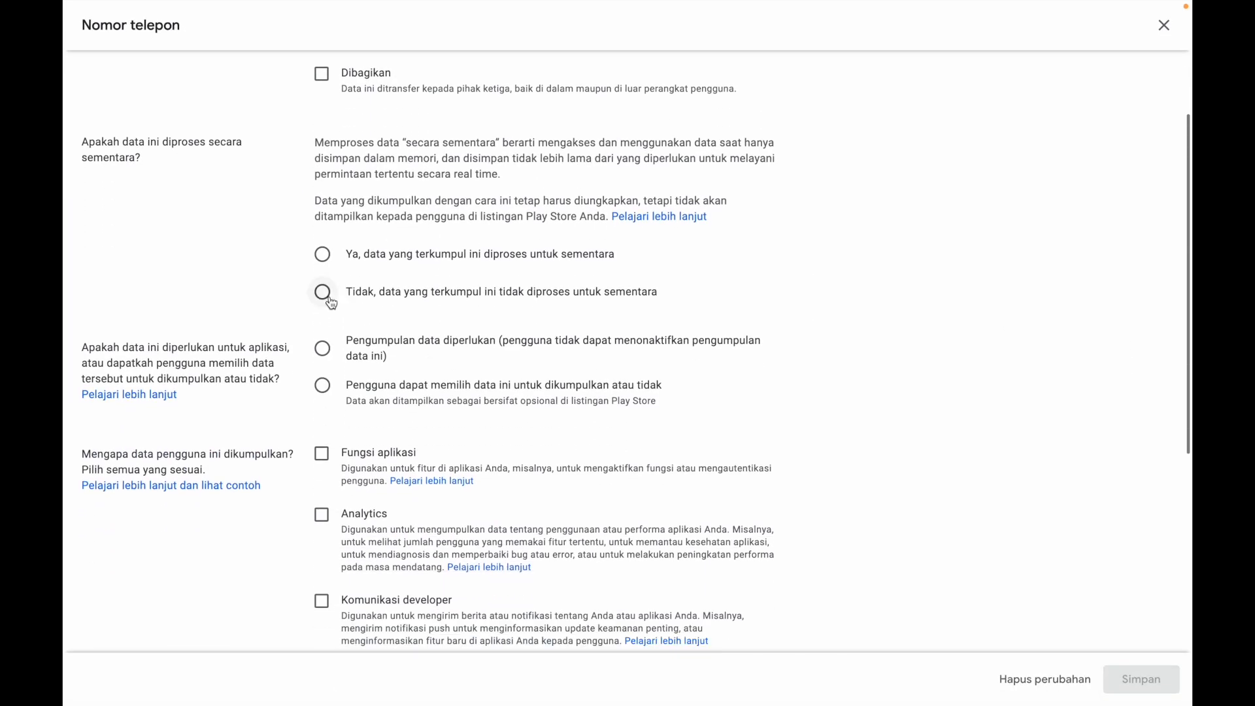
{"action": "left_click", "coordinate": [324, 294]}
{"action": "left_click", "coordinate": [323, 349]}
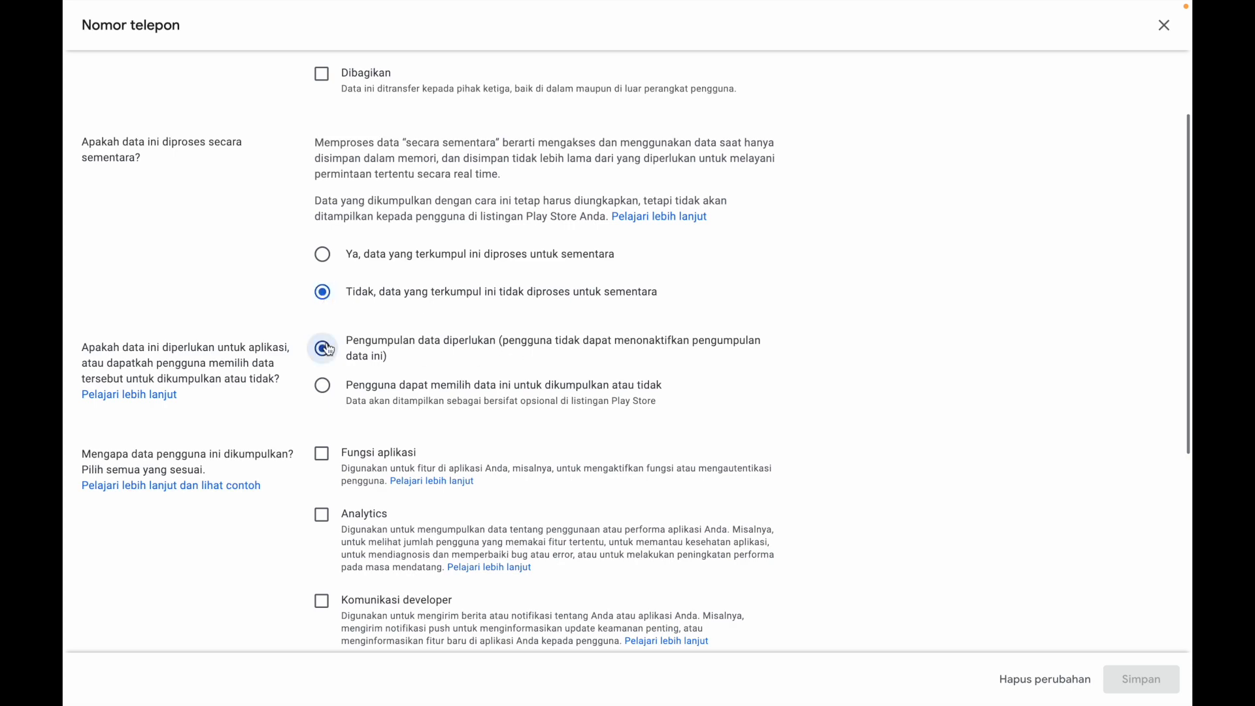
{"action": "scroll", "coordinate": [530, 438], "scroll_direction": "down", "scroll_amount": 5}
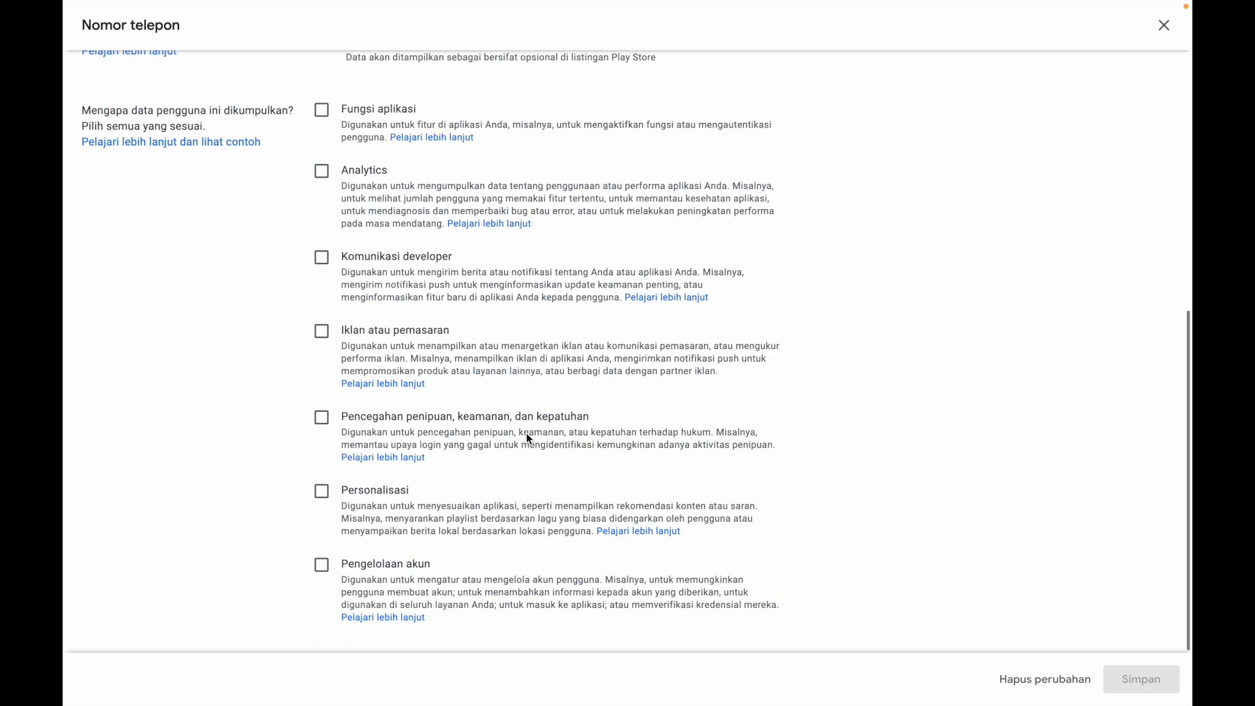
{"action": "left_click", "coordinate": [322, 566]}
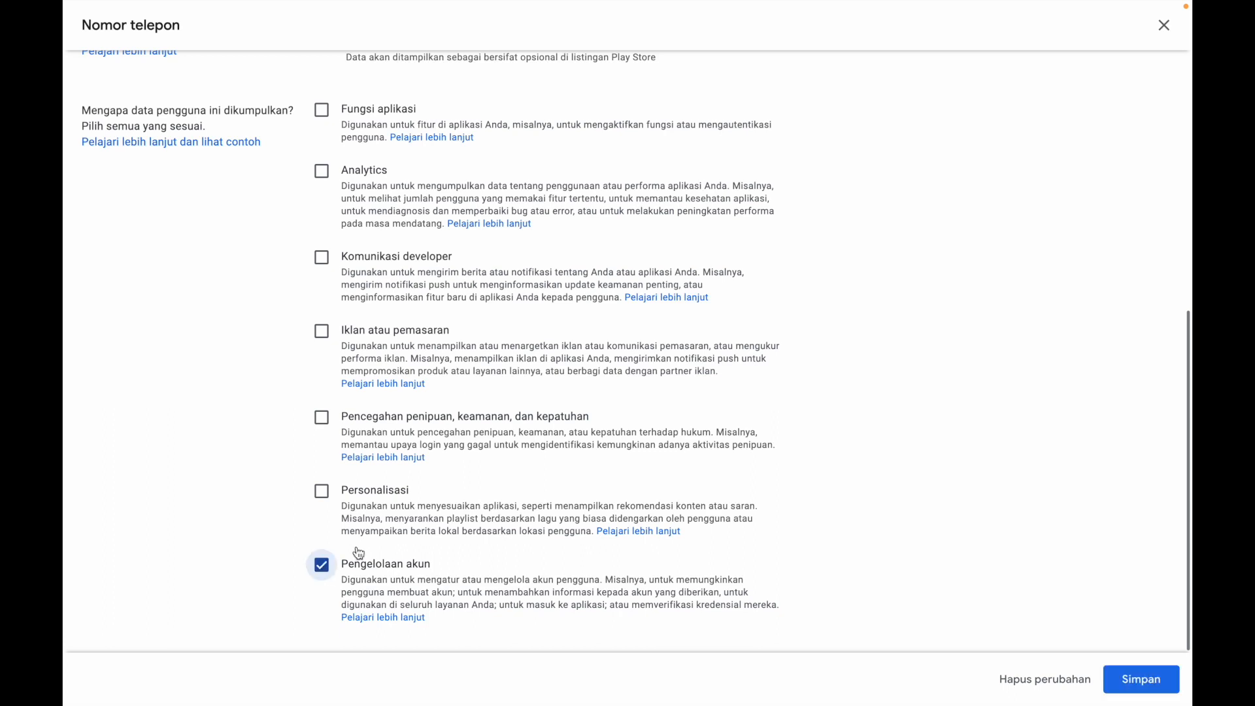
{"action": "left_click", "coordinate": [1135, 679]}
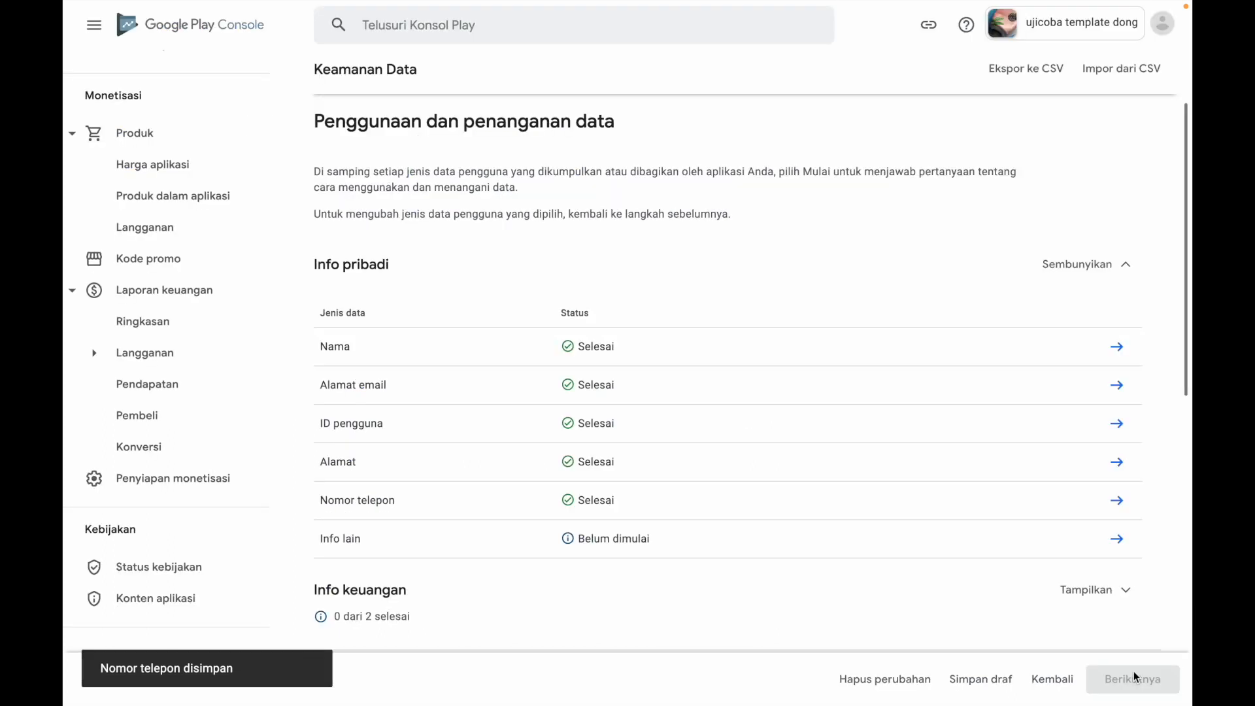
Open the questions for Info lain under Info pribadi and answer Dikumpulkan and Tidak for temporary processing
{"action": "left_click", "coordinate": [1117, 539]}
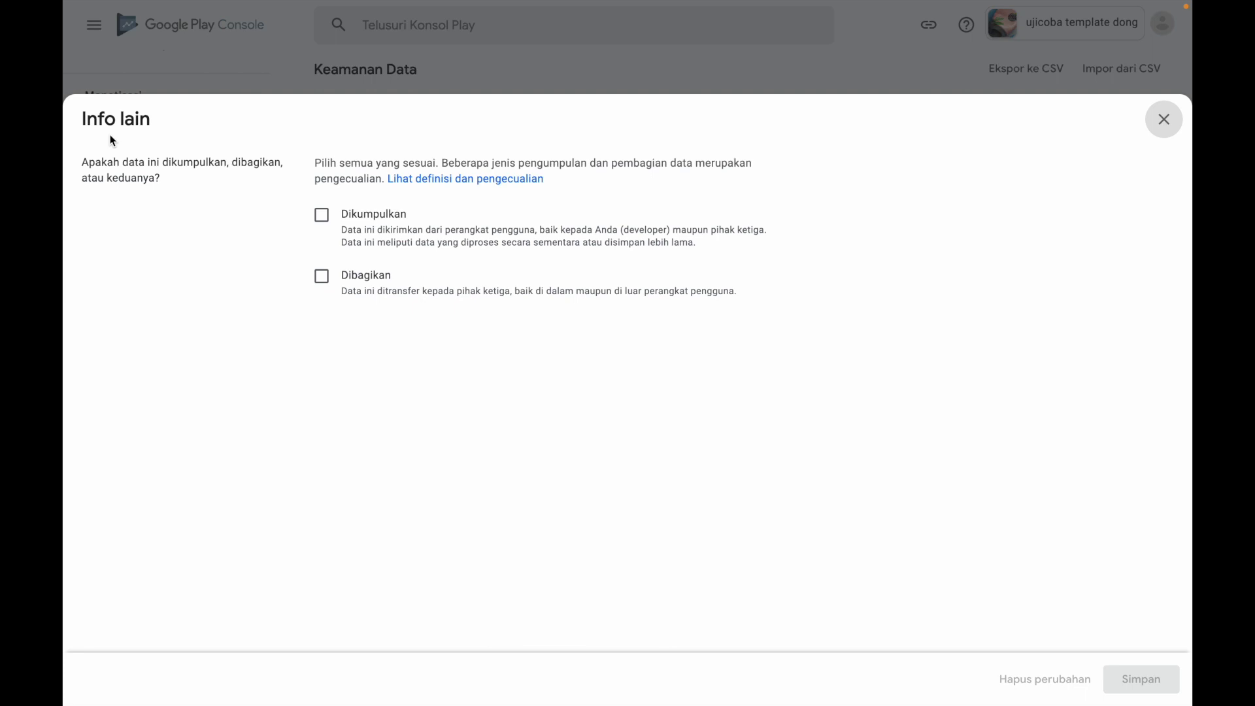
{"action": "left_click", "coordinate": [1163, 119]}
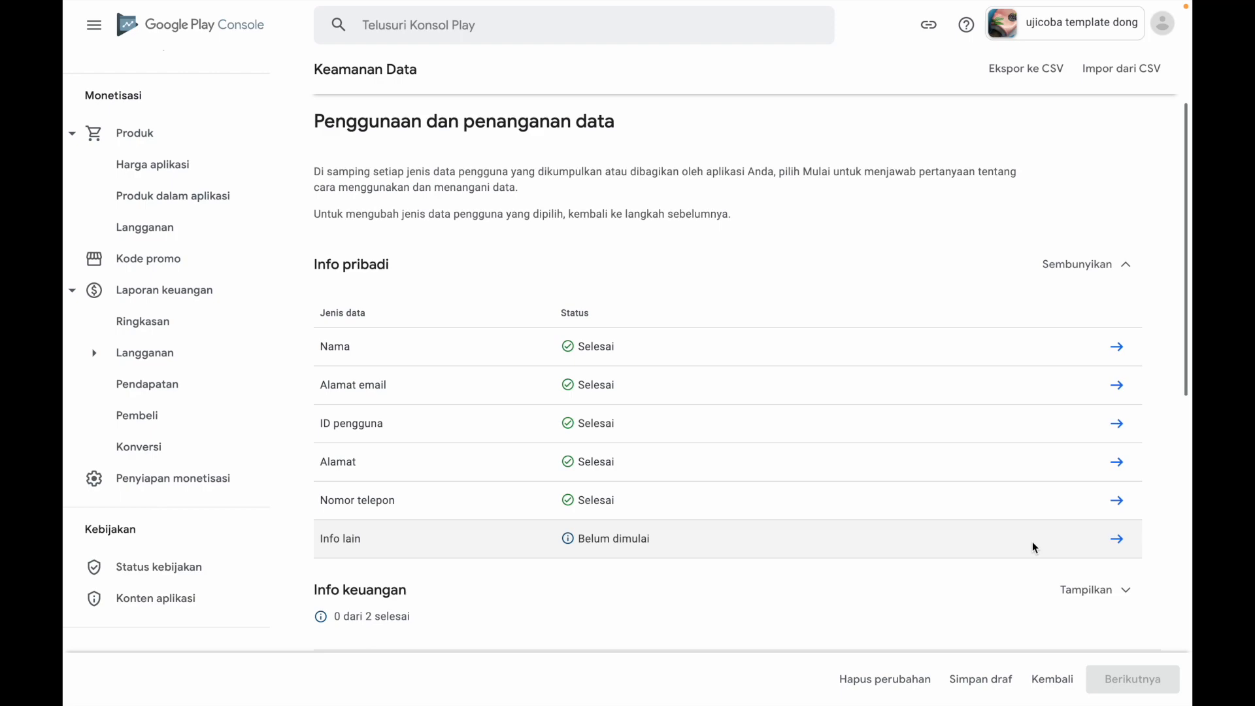
{"action": "left_click", "coordinate": [1117, 539]}
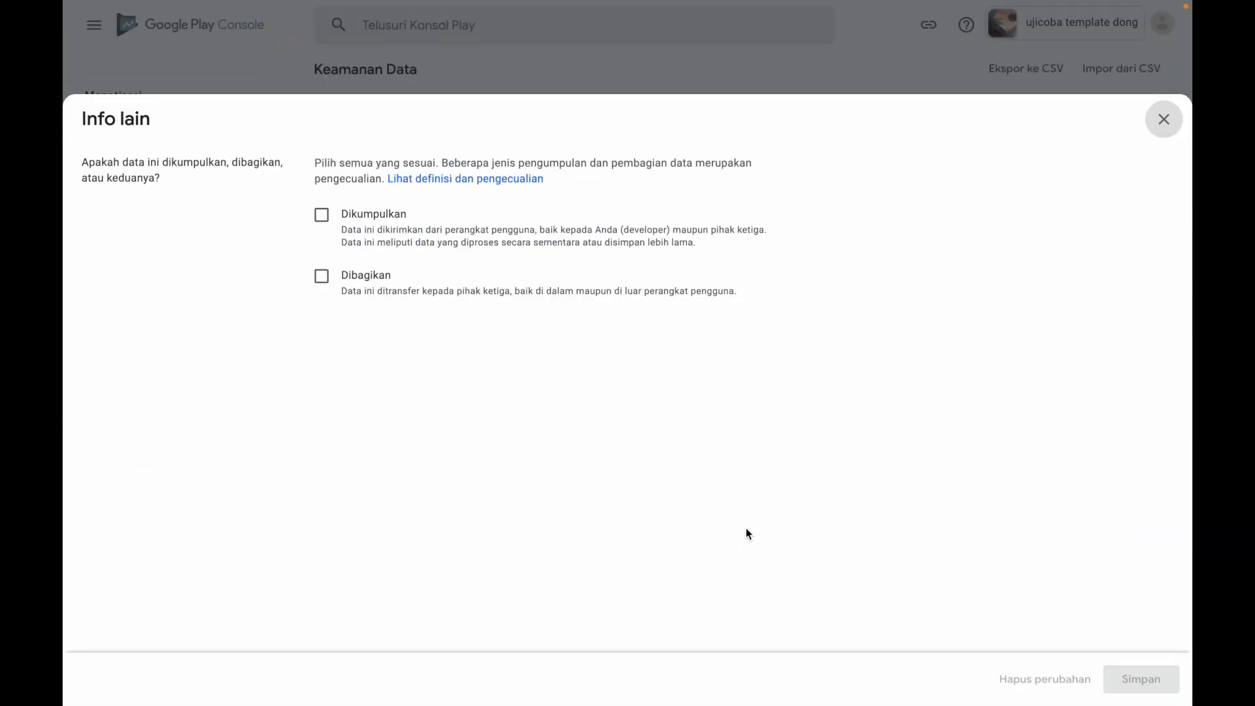
{"action": "left_click", "coordinate": [321, 216]}
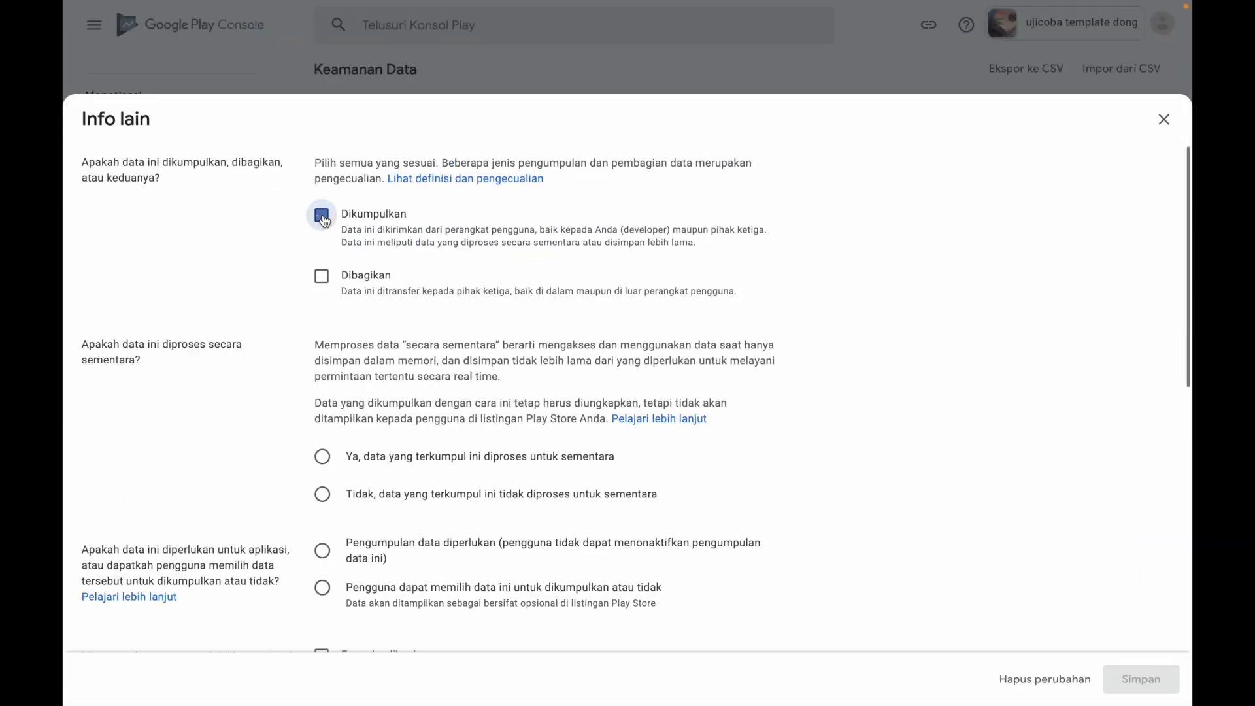
{"action": "scroll", "coordinate": [455, 384], "scroll_direction": "down", "scroll_amount": 3}
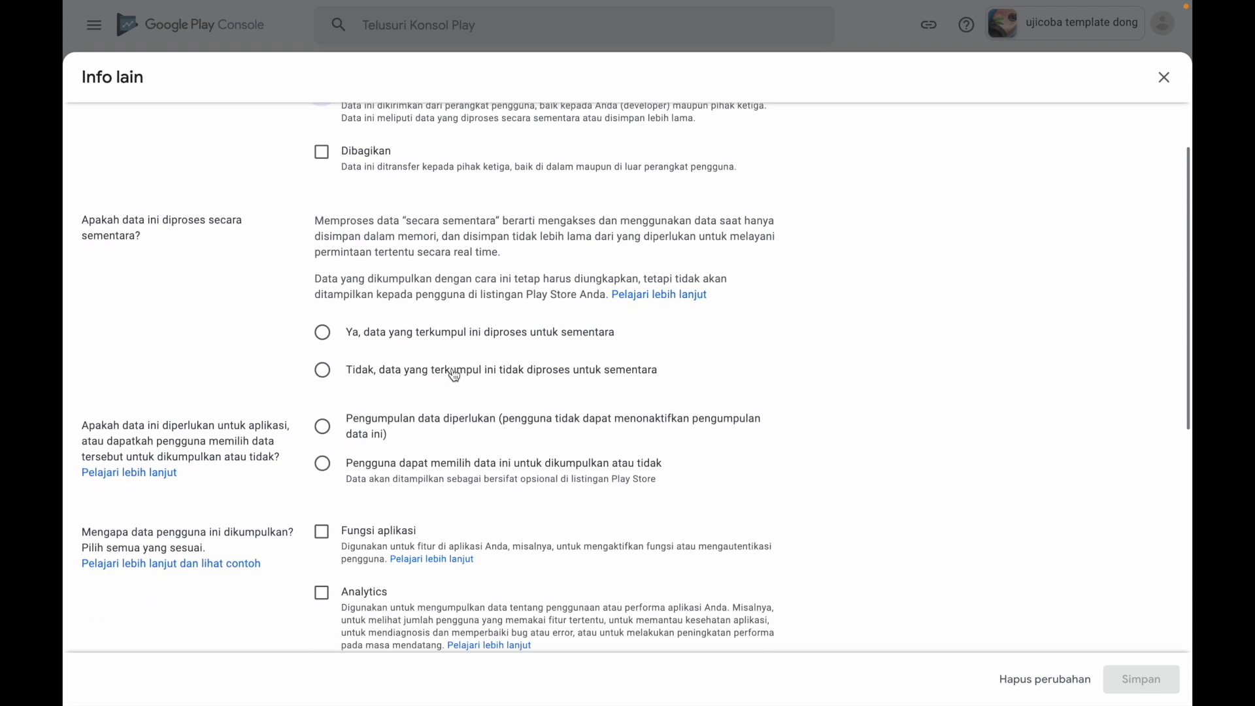
{"action": "left_click", "coordinate": [324, 328]}
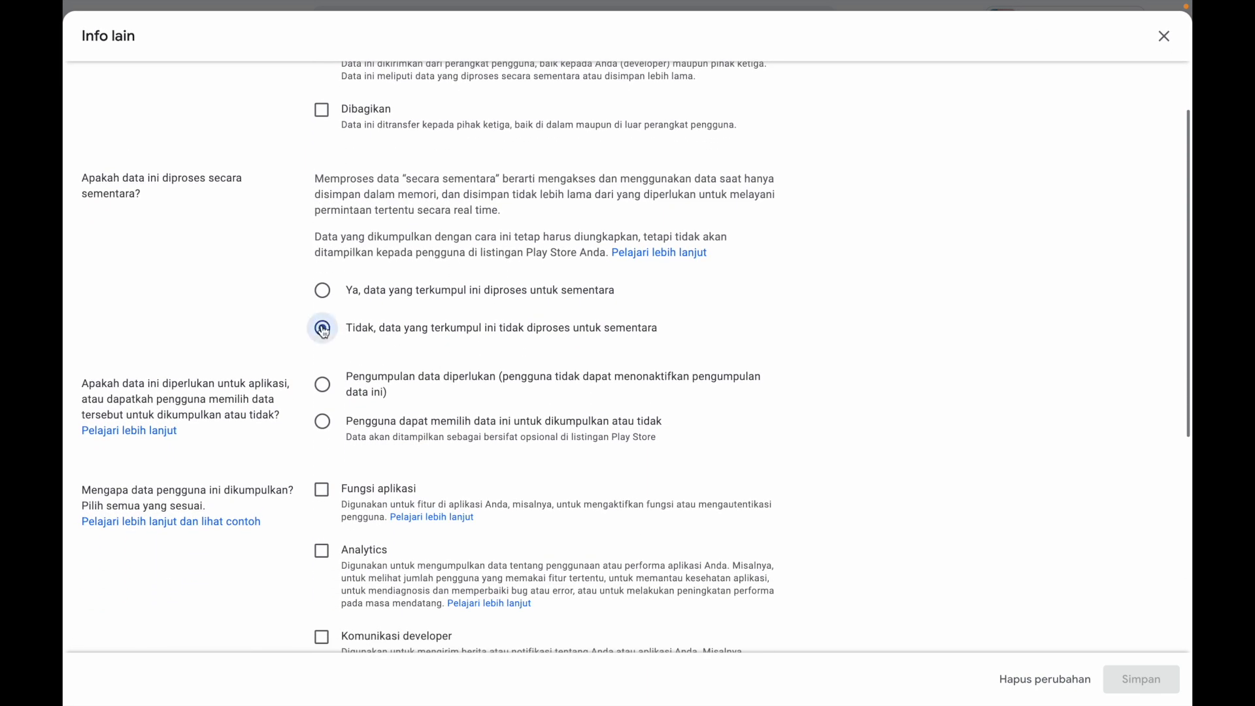
Mark Info lain as optional (Pengguna dapat memilih), set Fungsi aplikasi and Pengelolaan akun as its purposes, and save the answers
{"action": "left_click", "coordinate": [323, 422]}
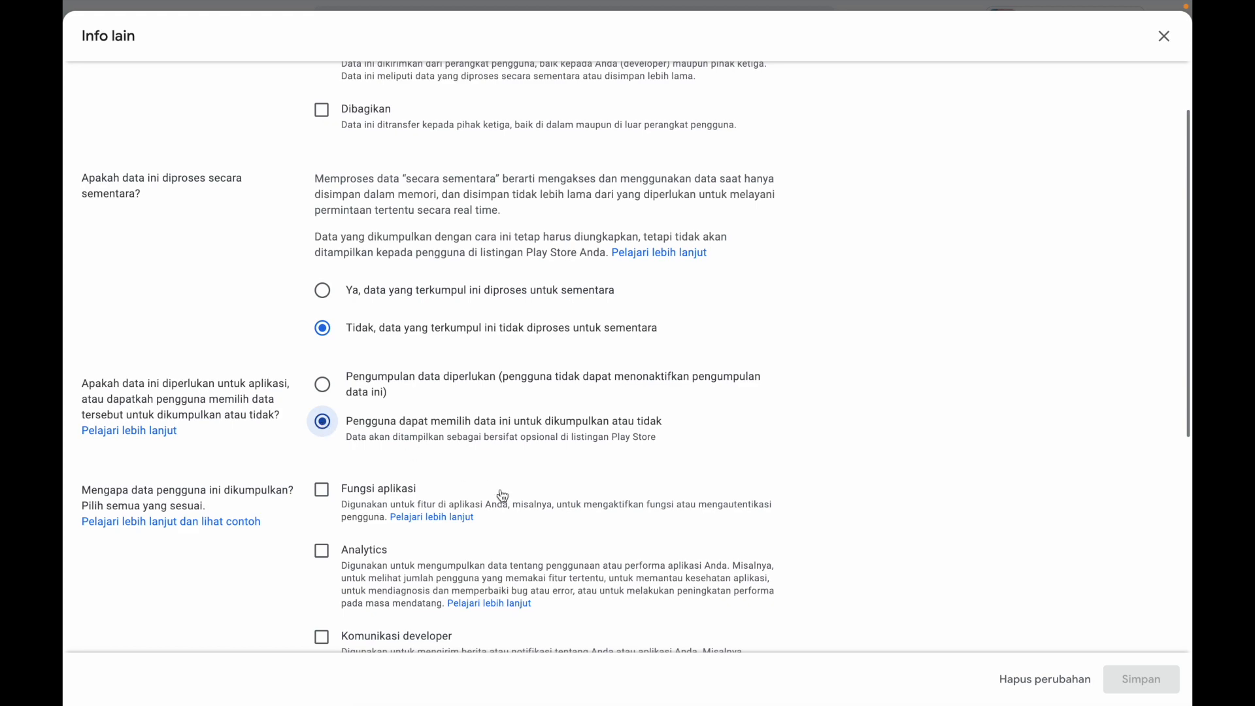
{"action": "left_click", "coordinate": [322, 491]}
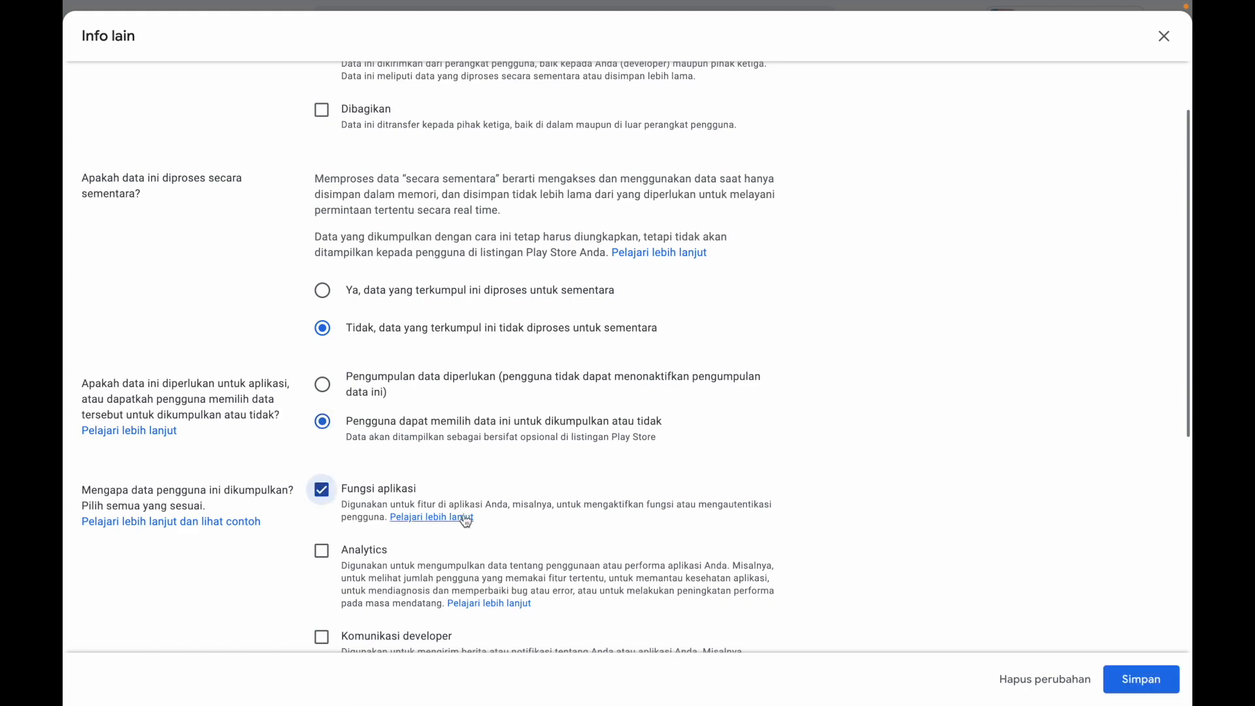
{"action": "scroll", "coordinate": [463, 516], "scroll_direction": "down", "scroll_amount": 5}
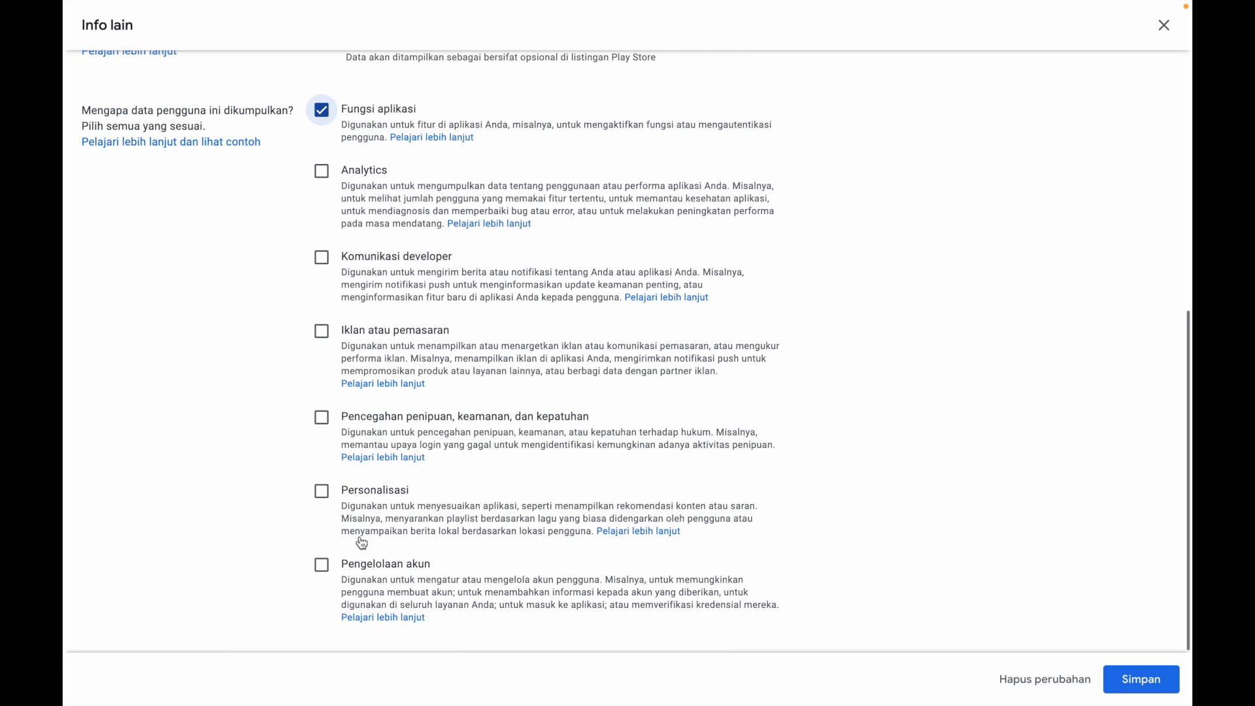
{"action": "left_click", "coordinate": [321, 565]}
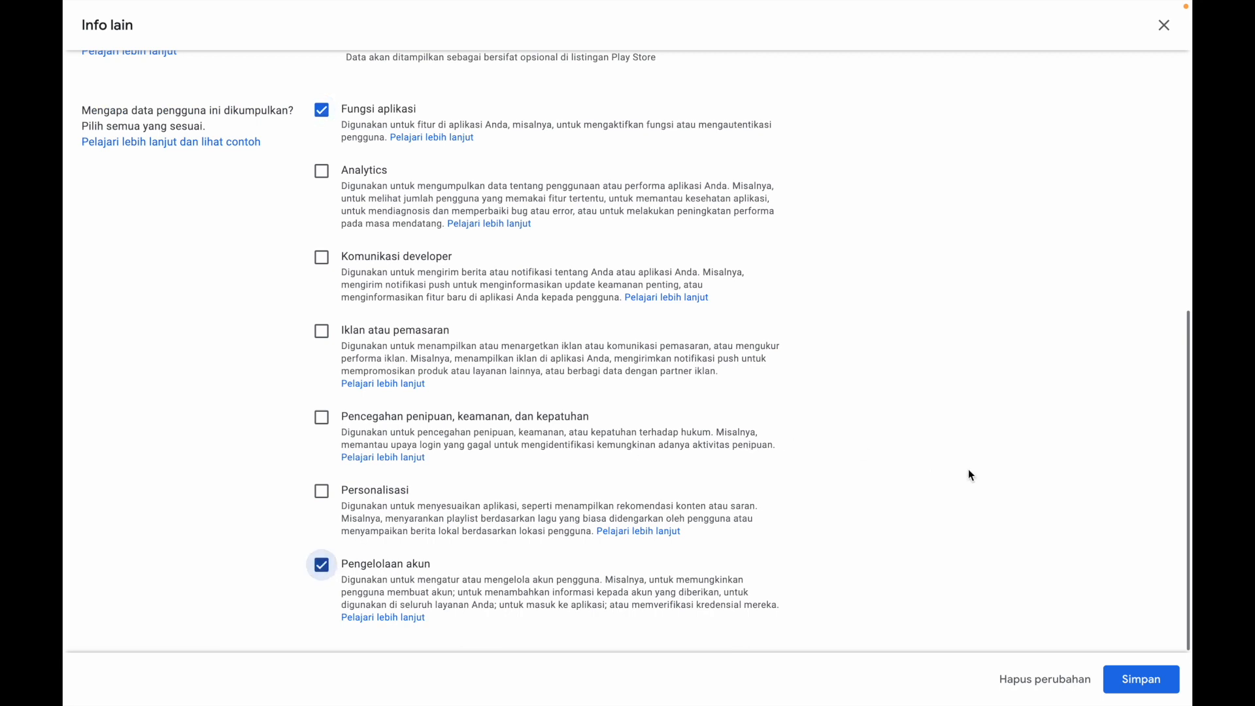
{"action": "left_click", "coordinate": [1132, 686]}
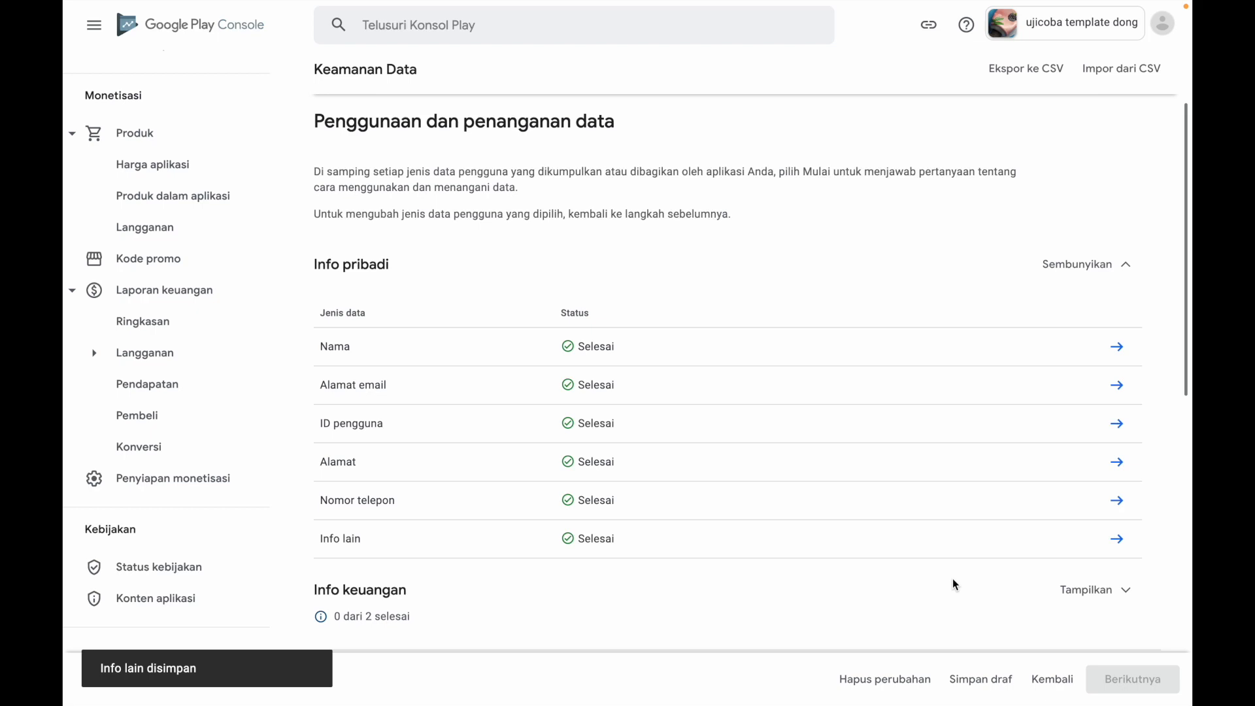
Declare Histori pembelian under Info keuangan as Dikumpulkan, Tidak for temporary processing, Pengumpulan data diperlukan, with Pengelolaan akun as the purpose, and save the answers
{"action": "scroll", "coordinate": [952, 578], "scroll_direction": "down", "scroll_amount": 3}
{"action": "scroll", "coordinate": [953, 568], "scroll_direction": "down", "scroll_amount": 1}
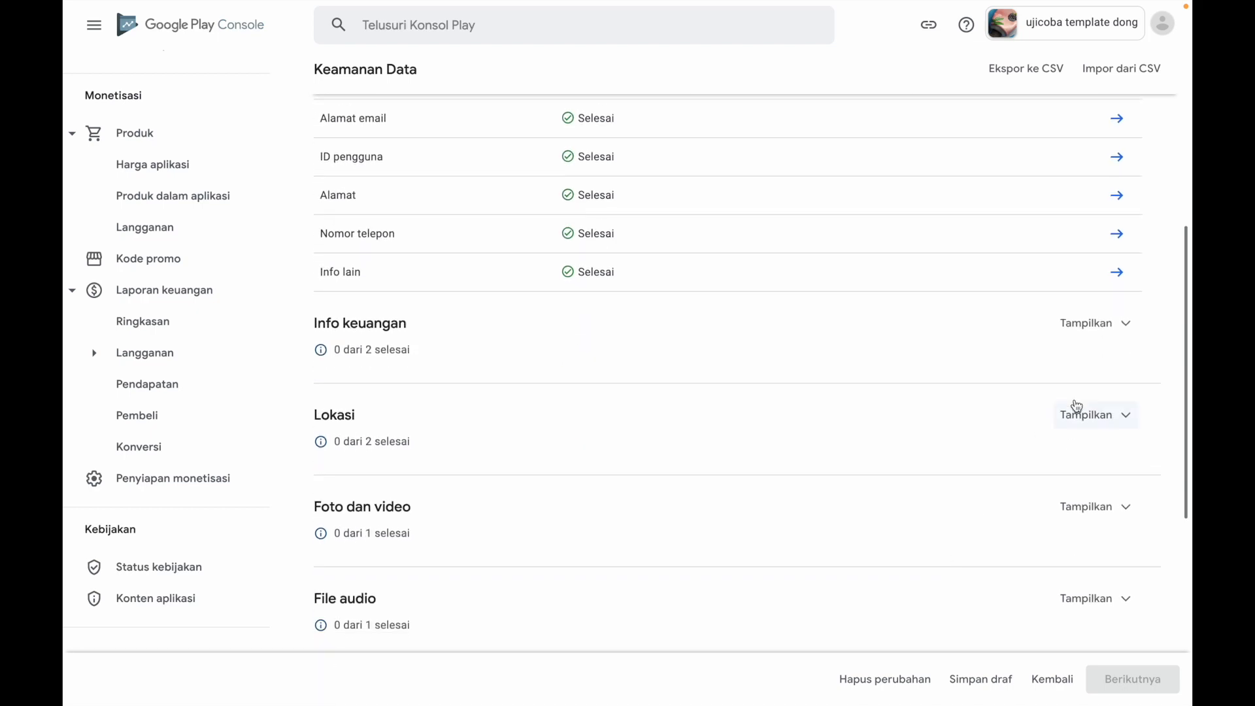
{"action": "left_click", "coordinate": [1090, 330]}
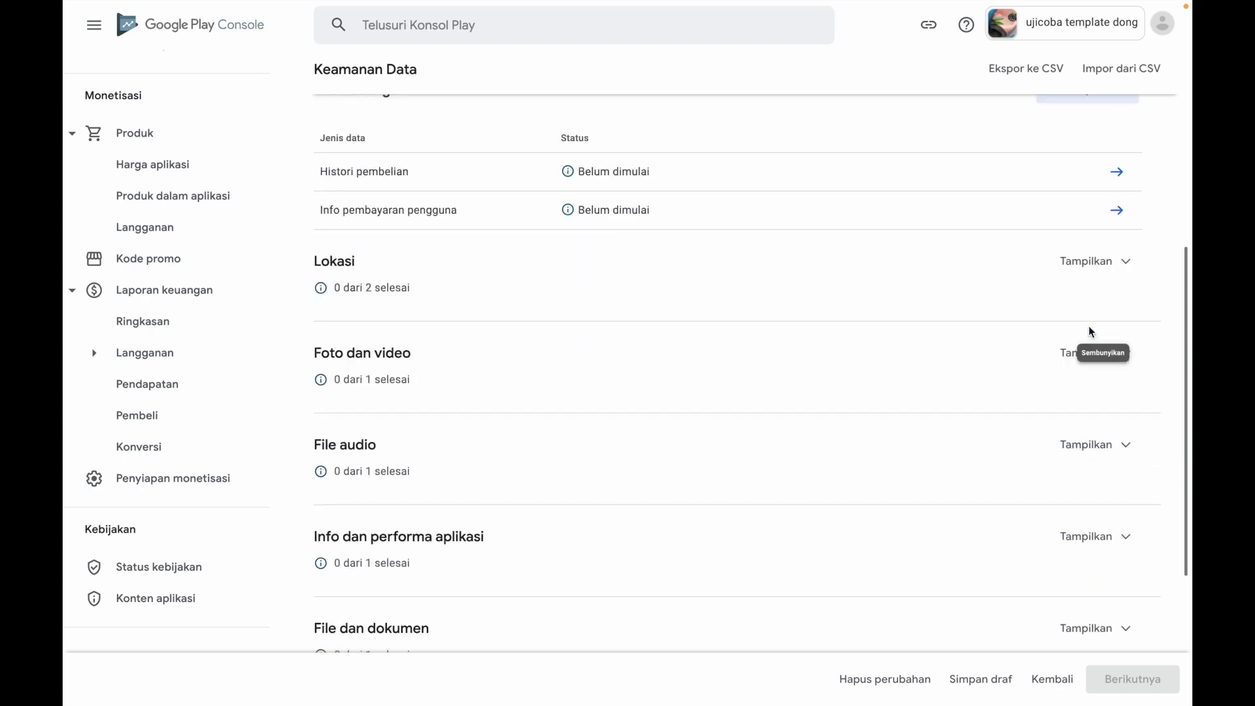
{"action": "scroll", "coordinate": [941, 357], "scroll_direction": "up", "scroll_amount": 3}
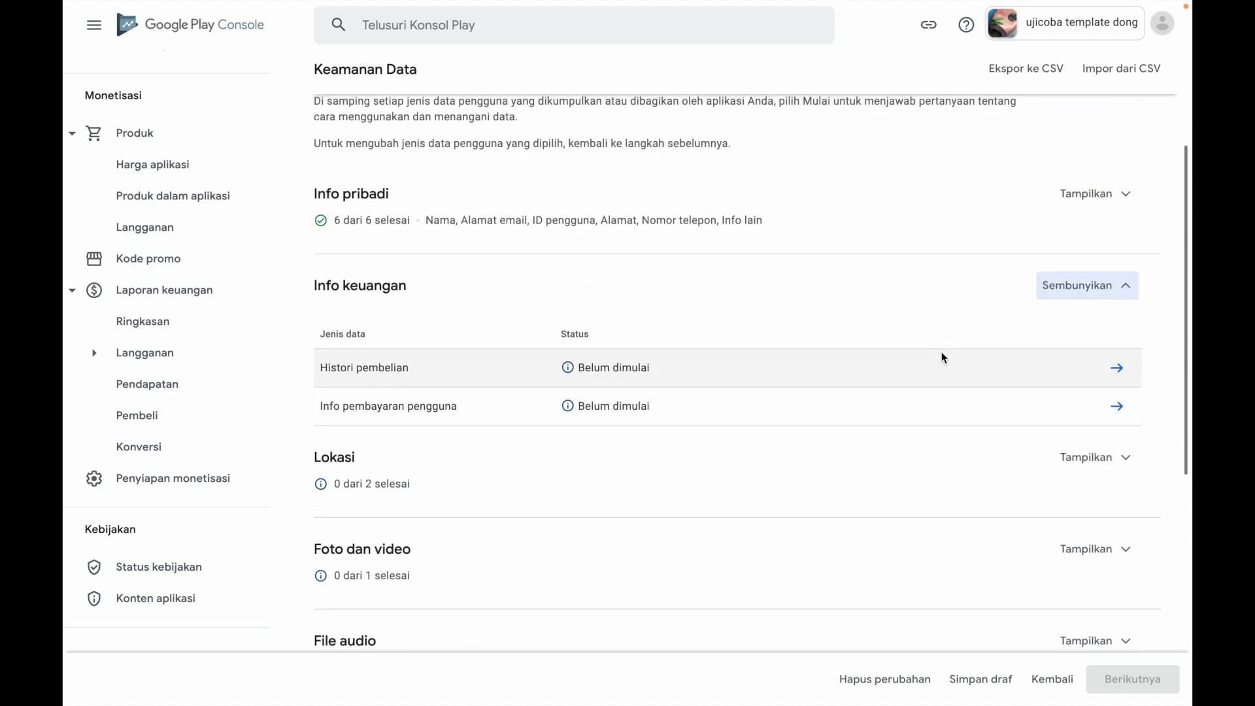
{"action": "left_click", "coordinate": [1117, 369]}
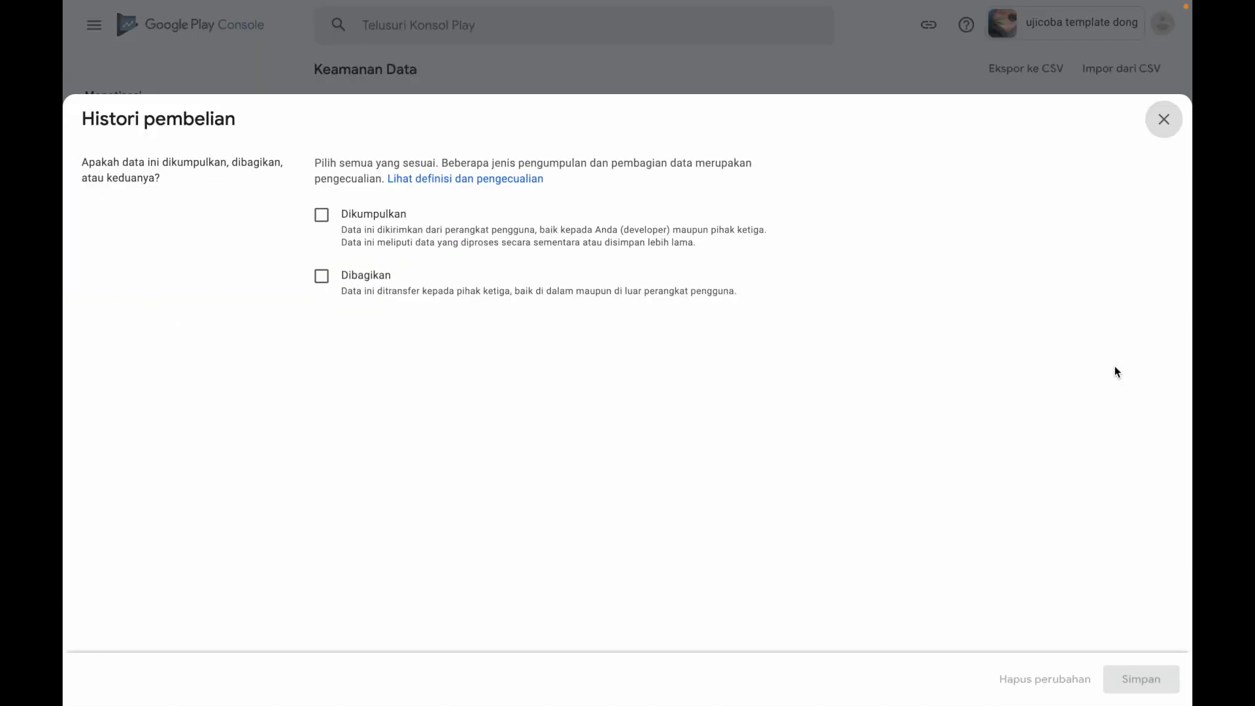
{"action": "left_click", "coordinate": [321, 217]}
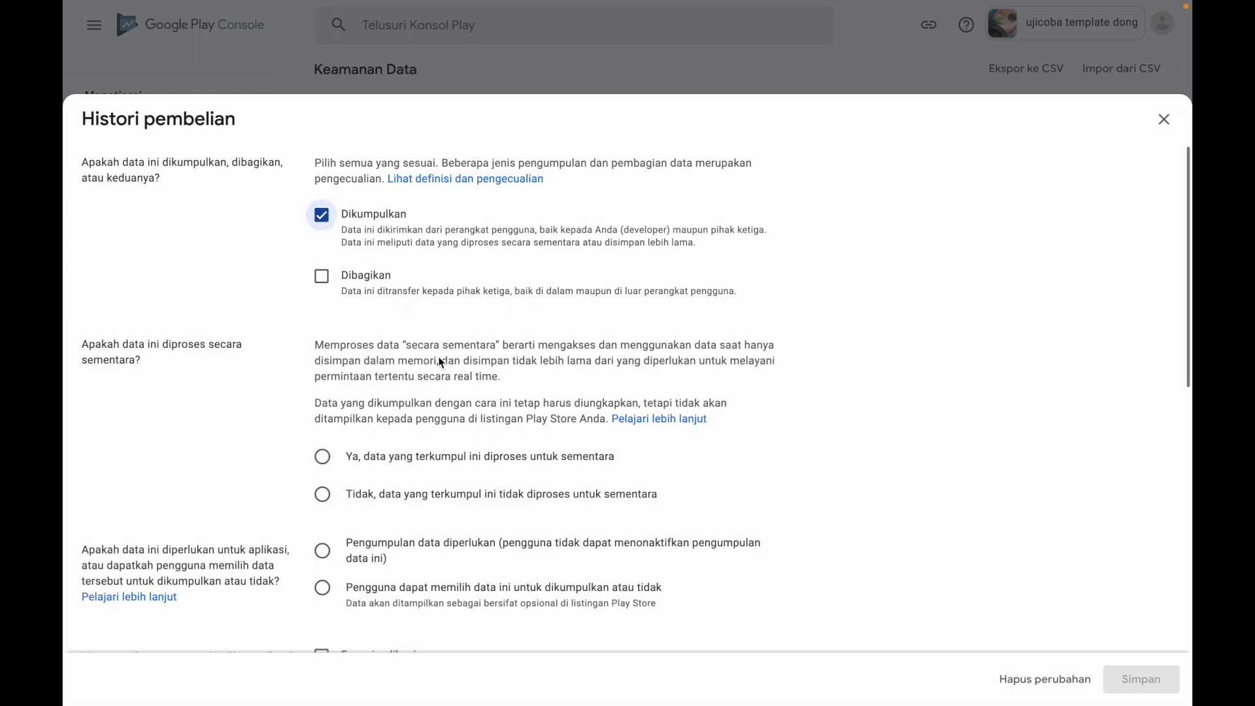
{"action": "left_click", "coordinate": [325, 495]}
{"action": "left_click", "coordinate": [322, 551]}
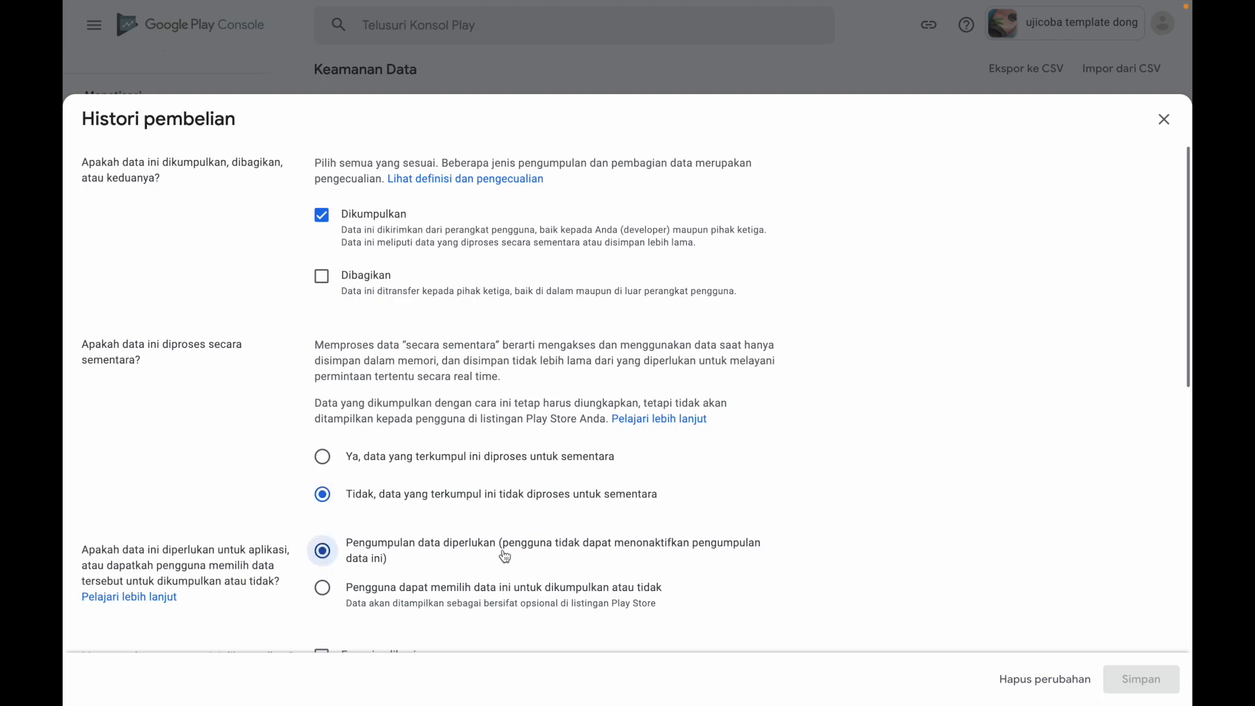
{"action": "scroll", "coordinate": [553, 561], "scroll_direction": "down", "scroll_amount": 1}
{"action": "scroll", "coordinate": [553, 561], "scroll_direction": "down", "scroll_amount": 2}
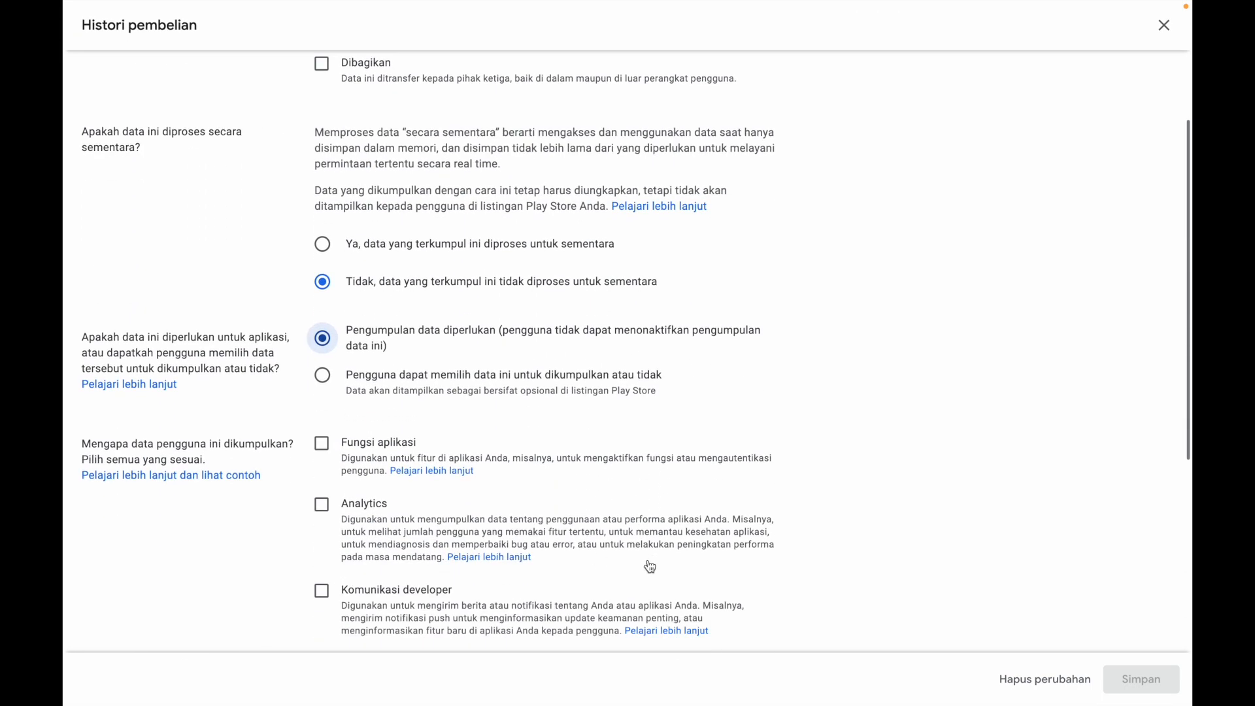
{"action": "scroll", "coordinate": [648, 562], "scroll_direction": "down", "scroll_amount": 5}
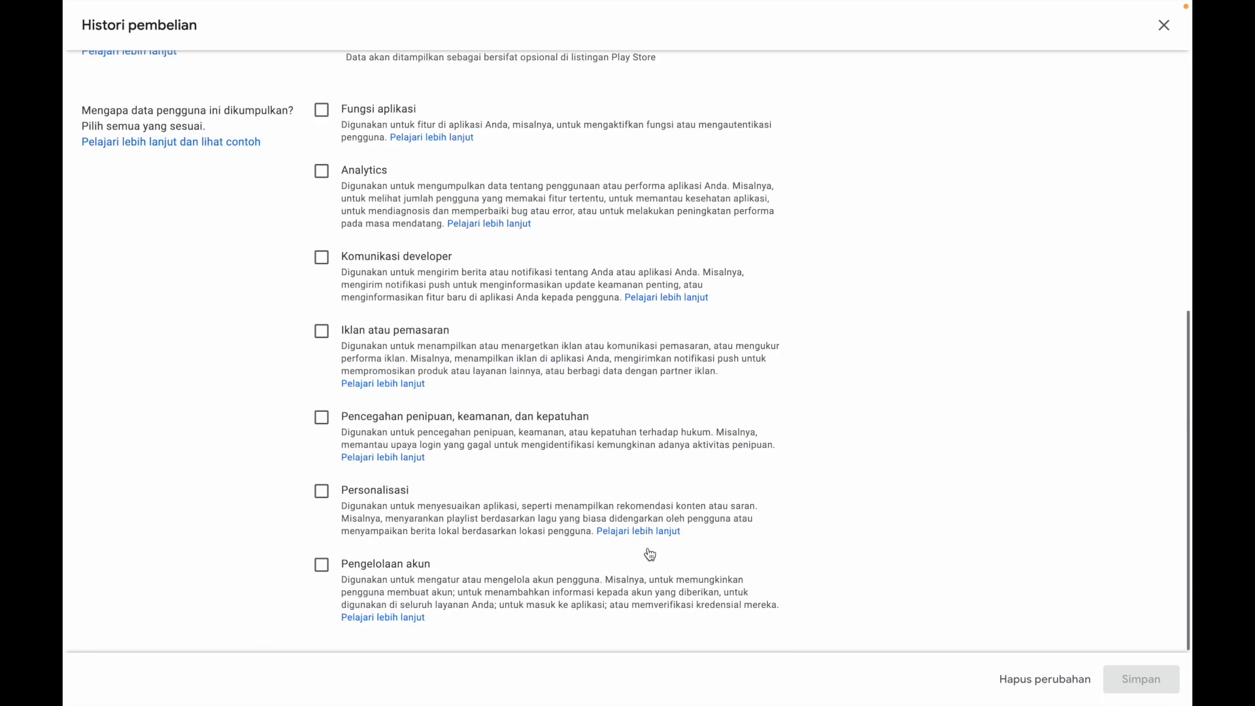
{"action": "left_click", "coordinate": [323, 566]}
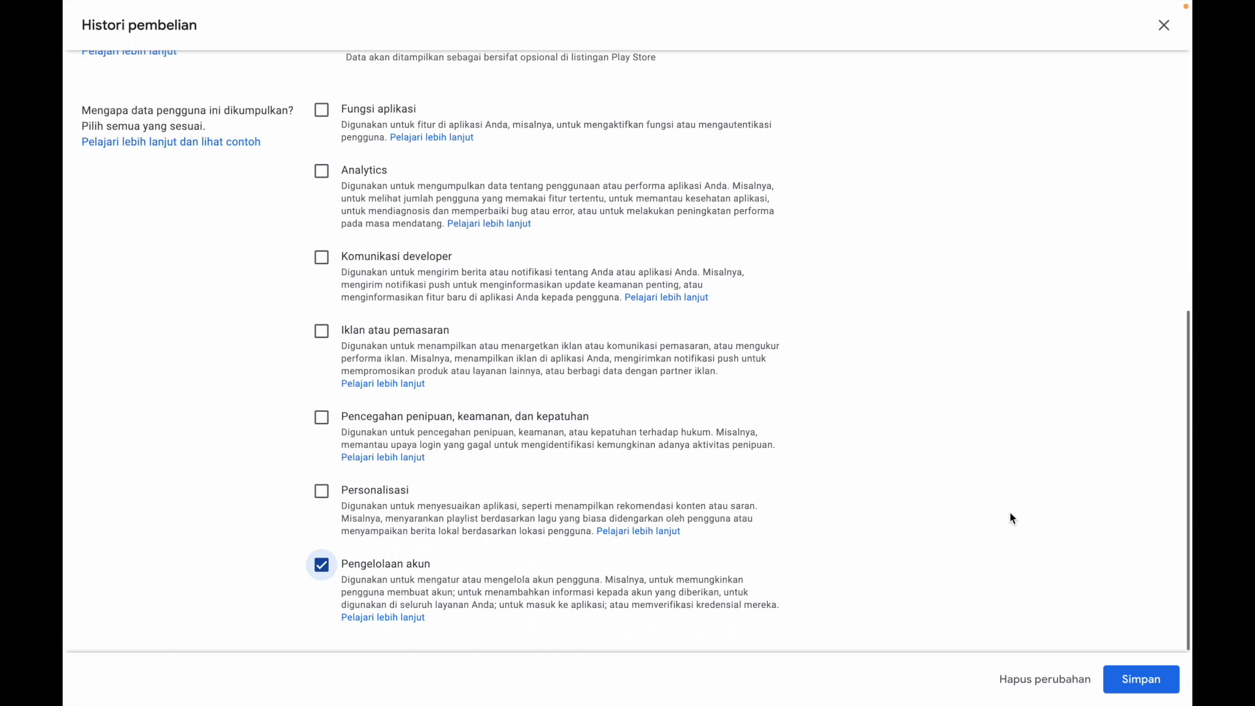
{"action": "left_click", "coordinate": [1124, 686]}
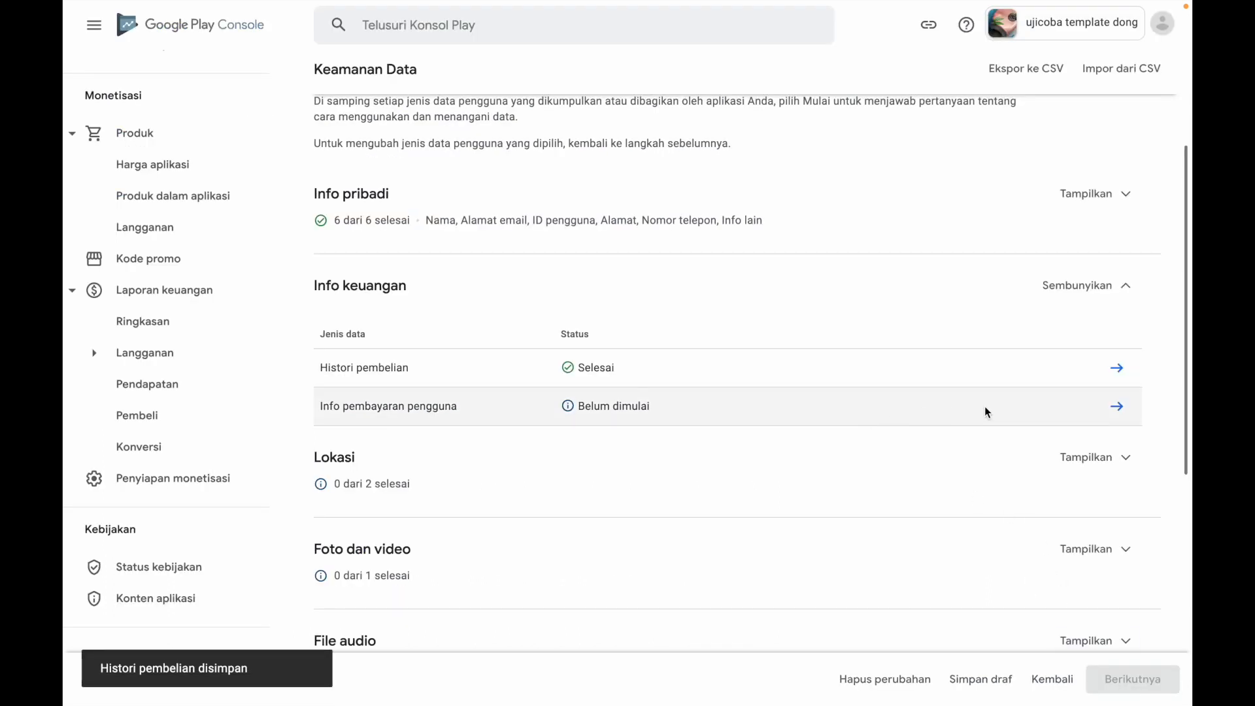
Declare Info pembayaran pengguna as Dikumpulkan, Tidak for temporary processing, user-optional, with Fungsi aplikasi and Pengelolaan akun as purposes, and save the answers
{"action": "left_click", "coordinate": [1119, 409]}
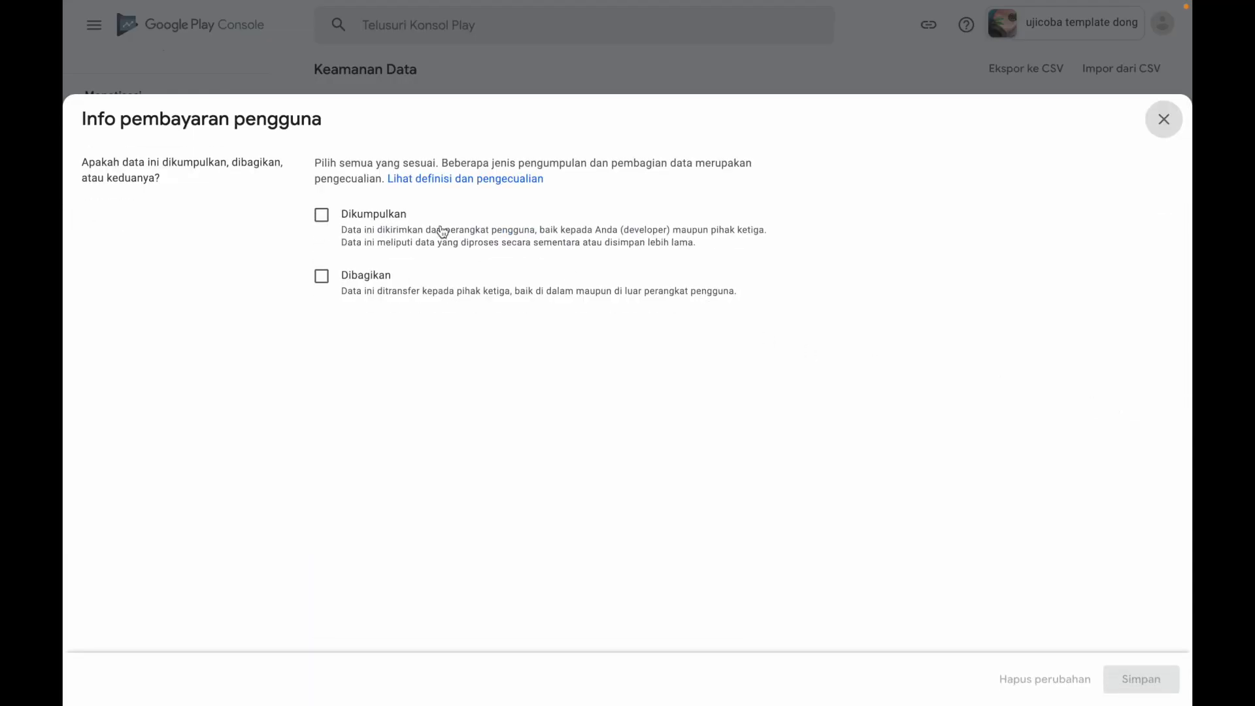
{"action": "left_click", "coordinate": [322, 217]}
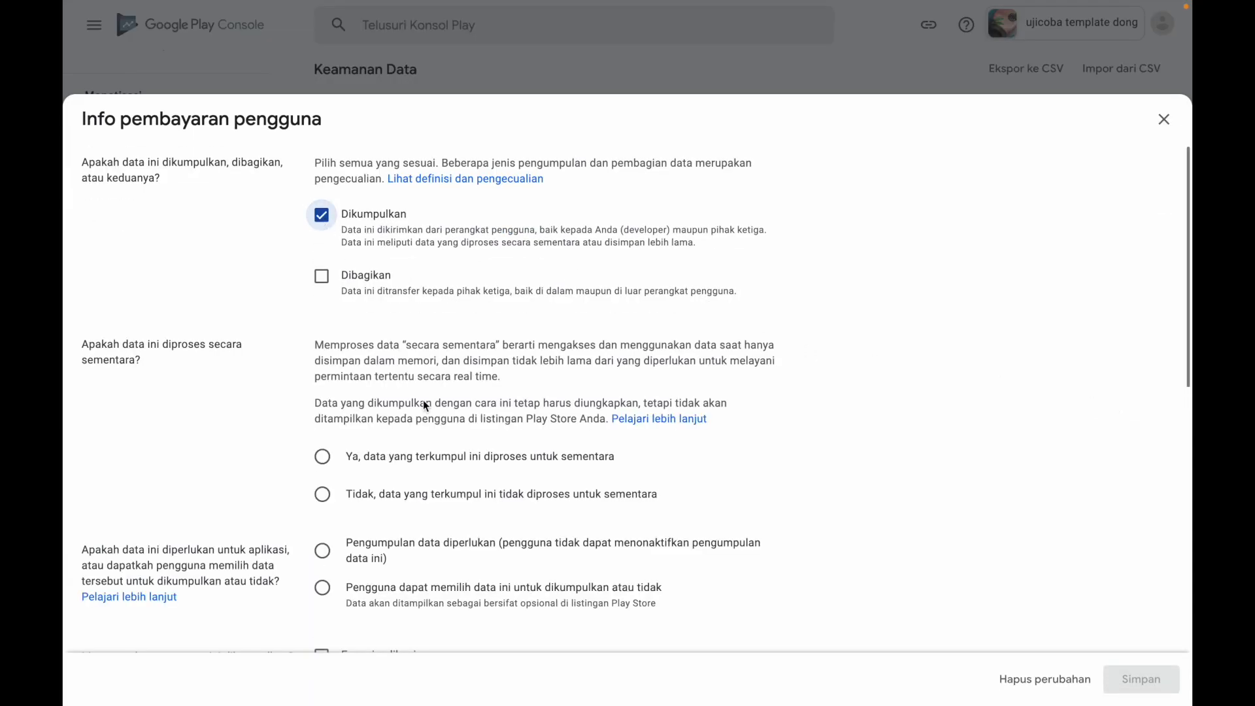
{"action": "left_click", "coordinate": [322, 495]}
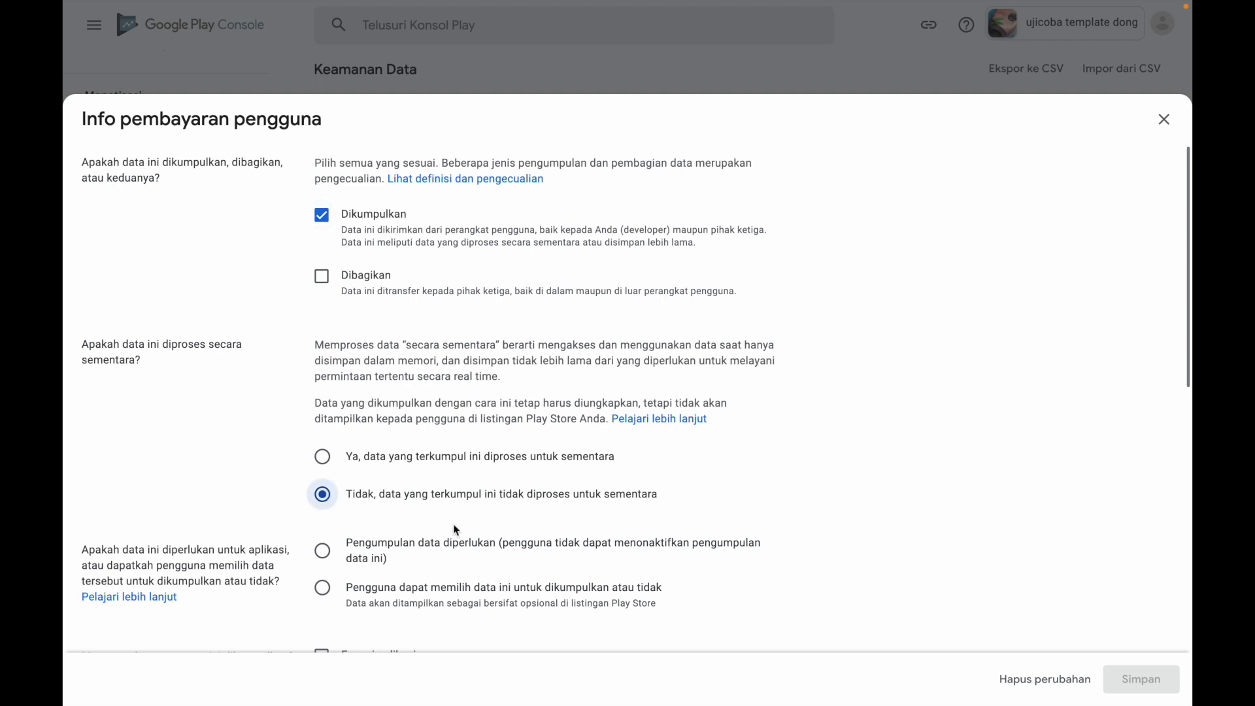
{"action": "scroll", "coordinate": [454, 524], "scroll_direction": "down", "scroll_amount": 3}
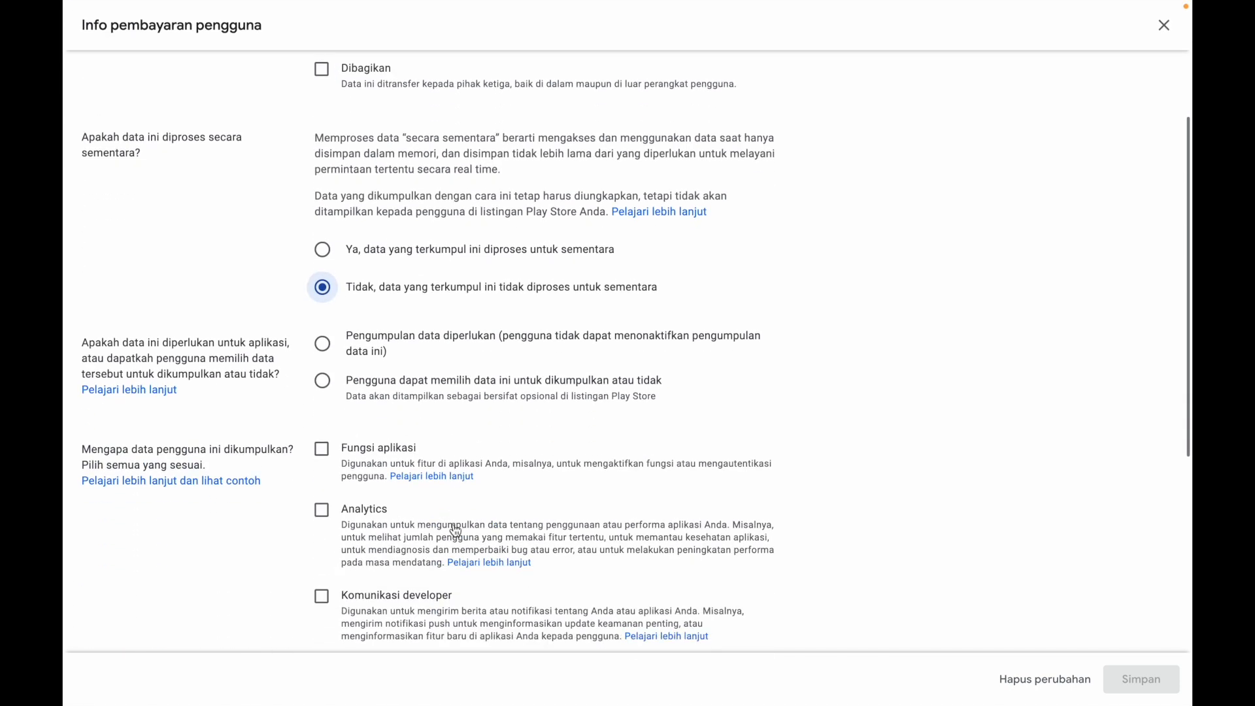
{"action": "left_click", "coordinate": [325, 380]}
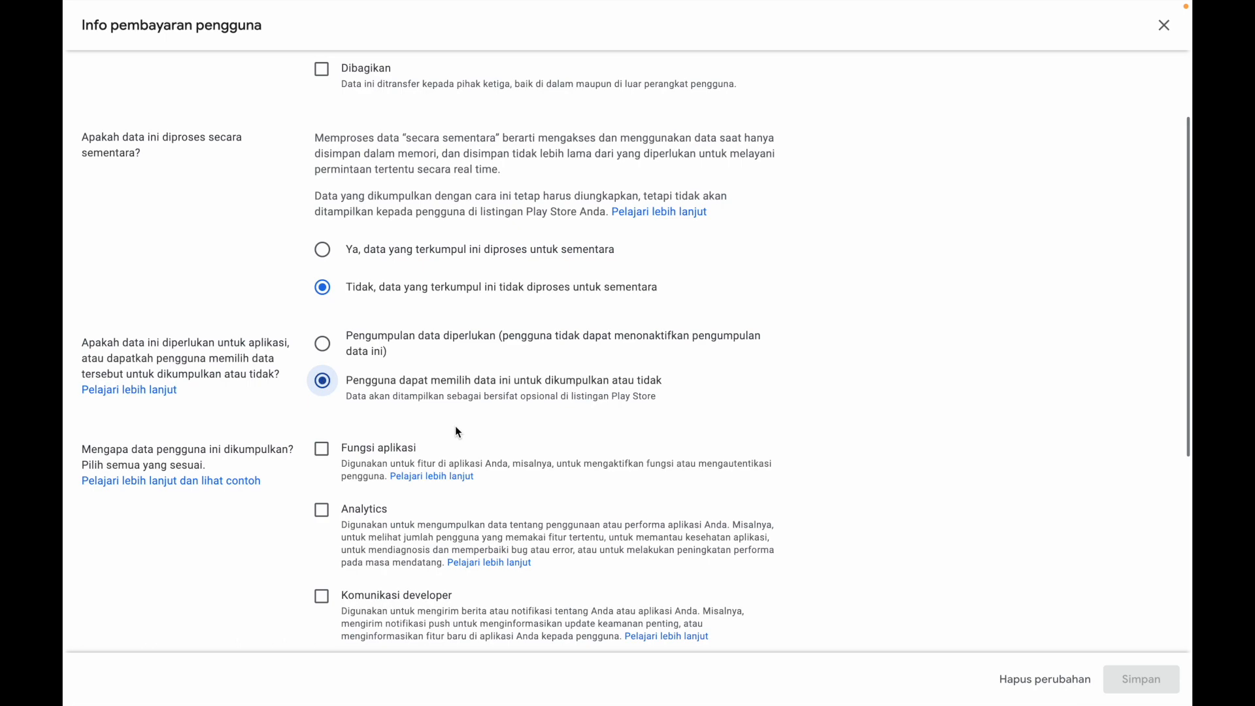
{"action": "scroll", "coordinate": [455, 425], "scroll_direction": "down", "scroll_amount": 2}
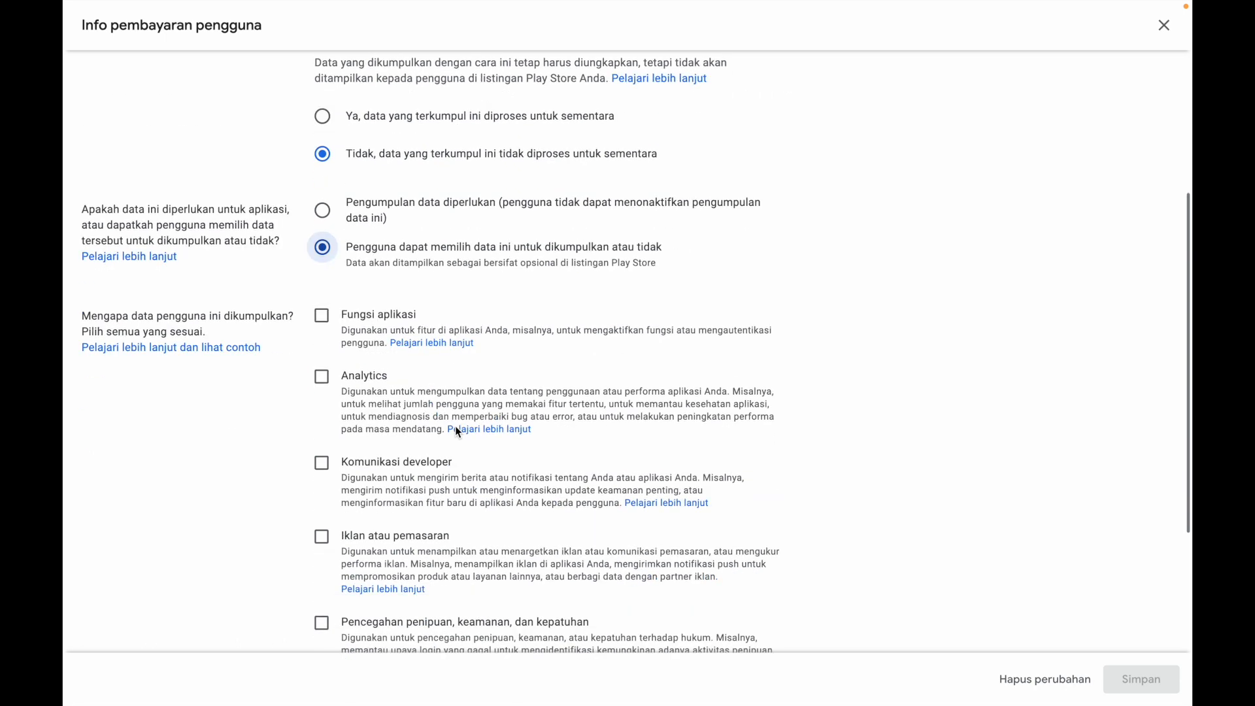
{"action": "left_click", "coordinate": [323, 316]}
{"action": "scroll", "coordinate": [494, 412], "scroll_direction": "down", "scroll_amount": 3}
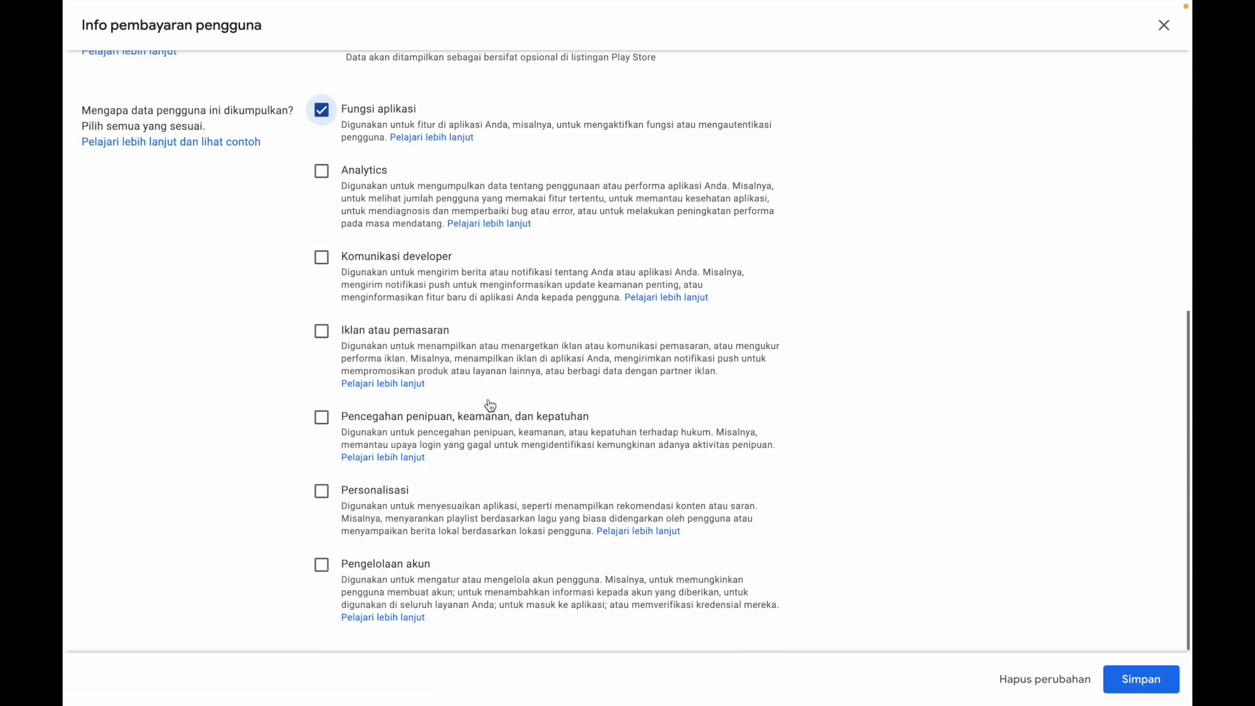
{"action": "left_click", "coordinate": [324, 570]}
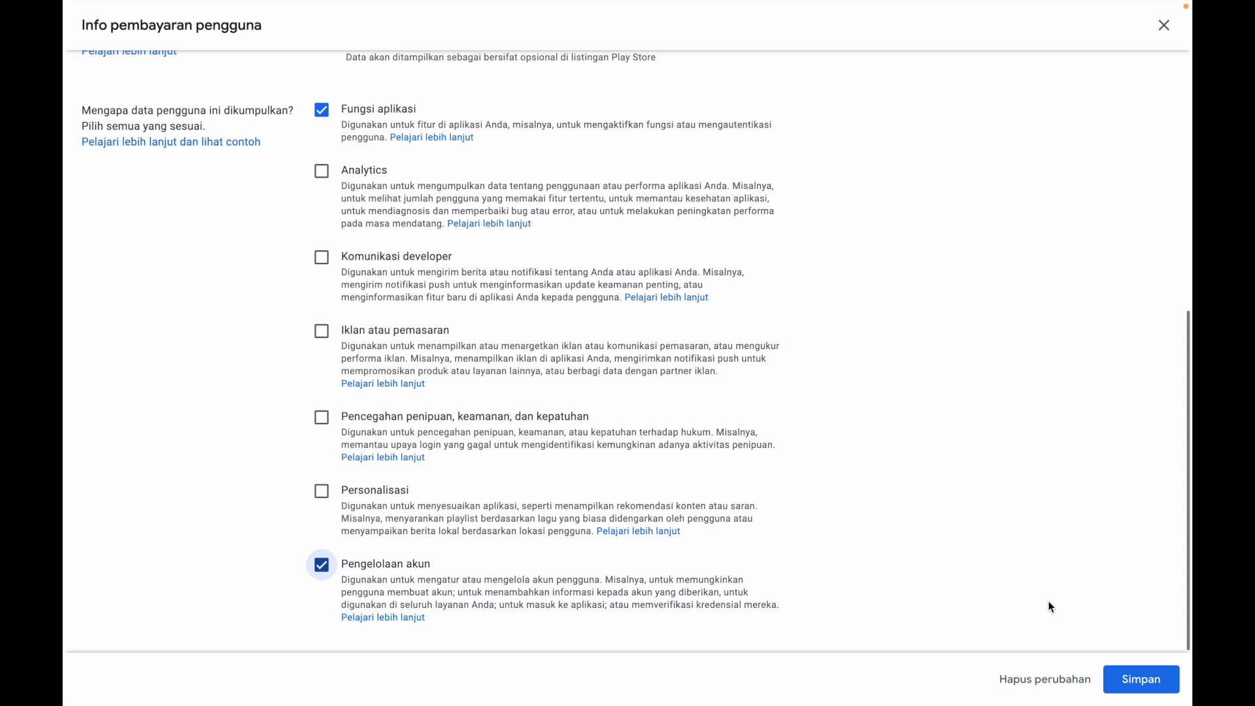
{"action": "left_click", "coordinate": [1123, 682]}
Declare Perkiraan lokasi under Lokasi as Dikumpulkan, Ya for temporary processing, user-optional collection, with Fungsi aplikasi as the purpose, and save the answers
{"action": "scroll", "coordinate": [940, 546], "scroll_direction": "down", "scroll_amount": 2}
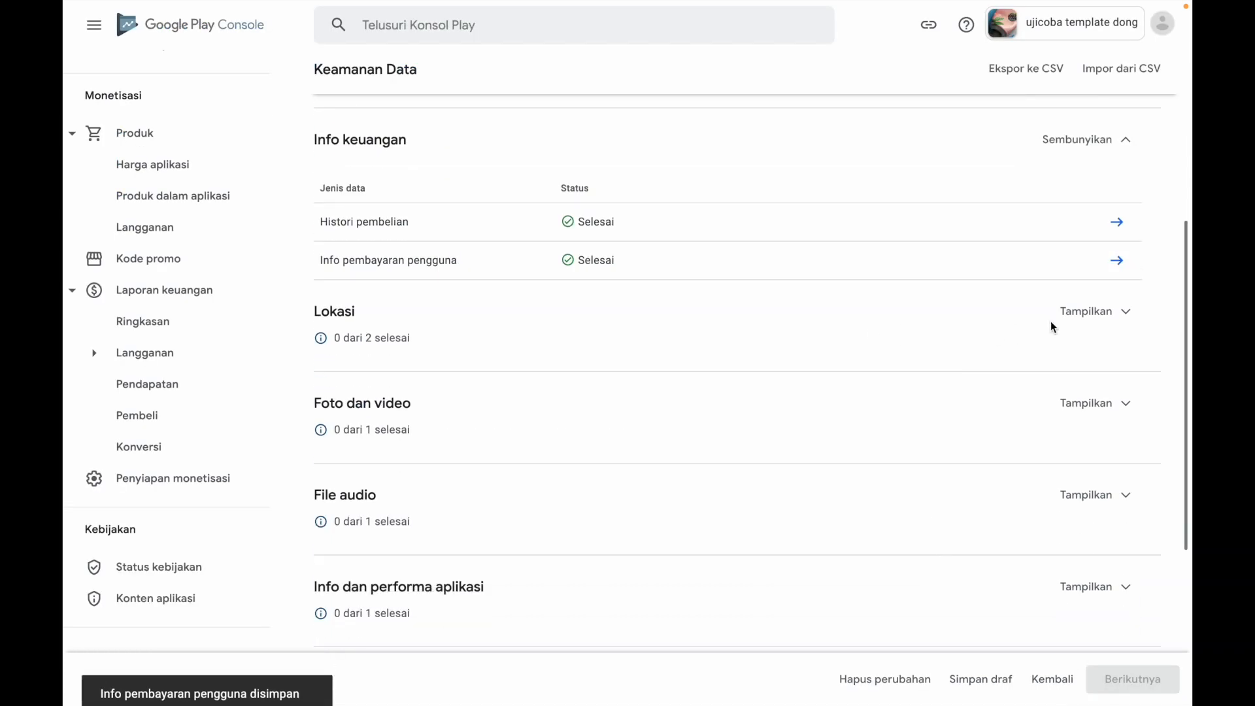
{"action": "left_click", "coordinate": [1106, 316]}
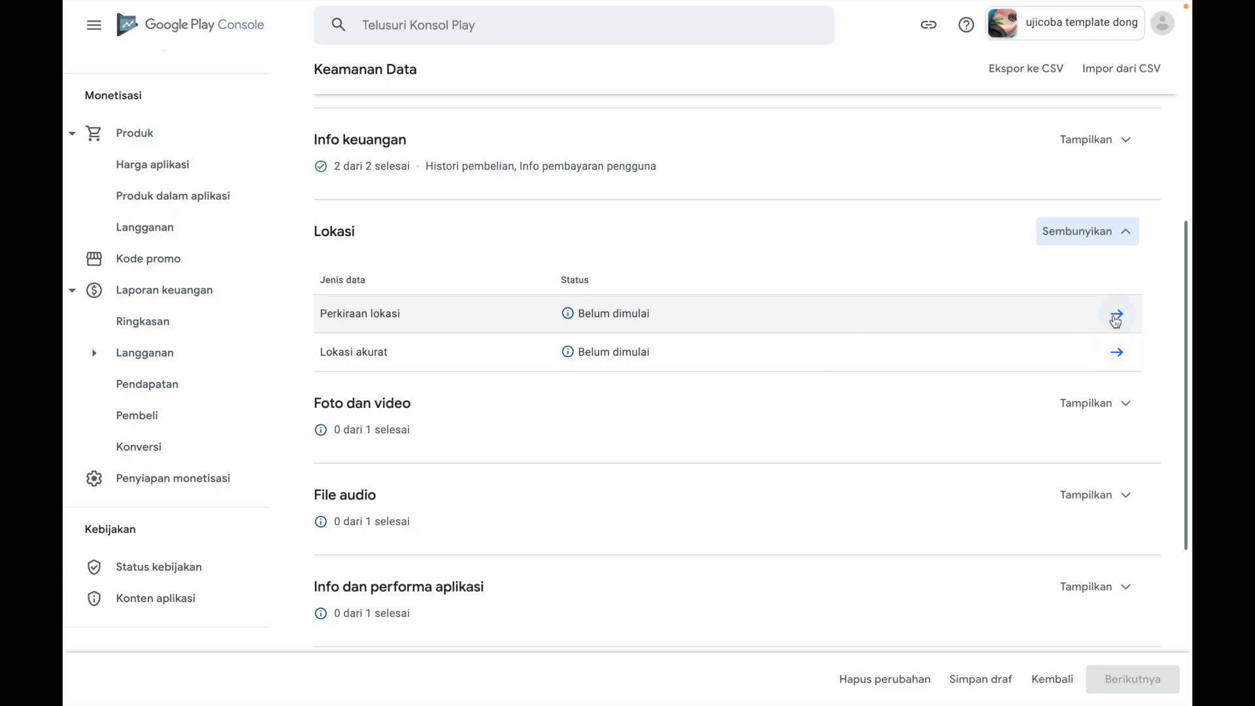
{"action": "left_click", "coordinate": [1112, 317]}
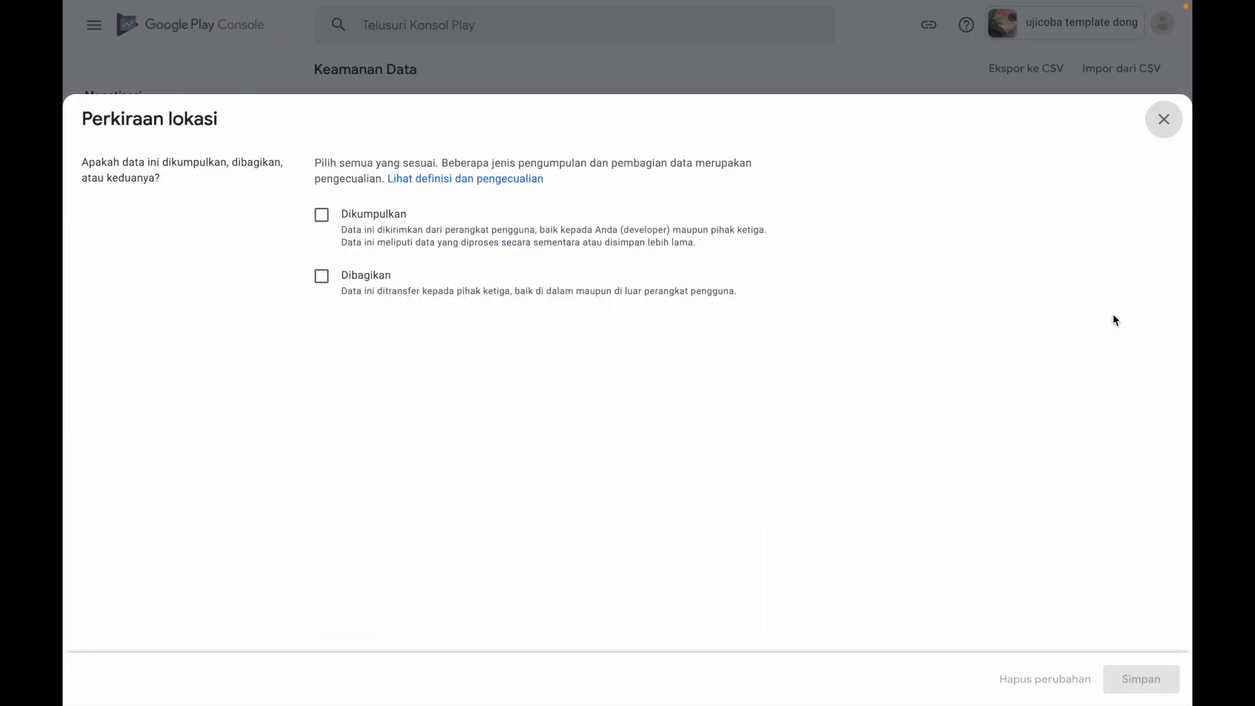
{"action": "left_click", "coordinate": [323, 217]}
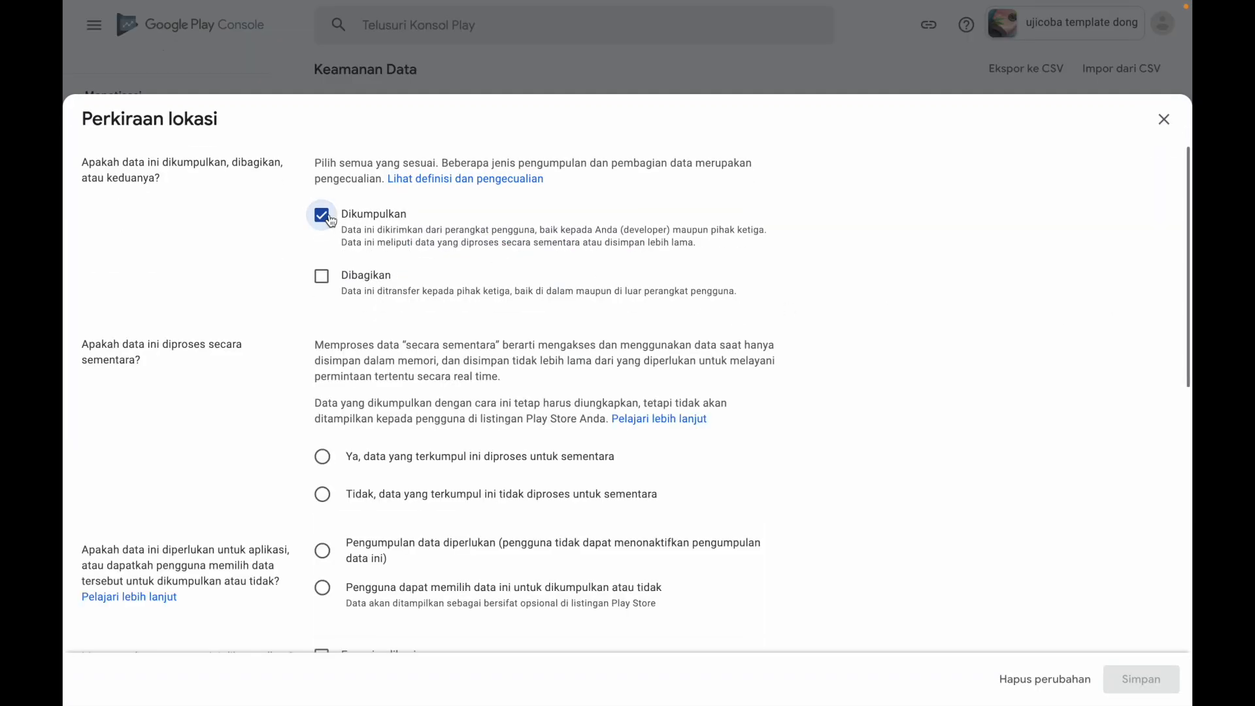
{"action": "left_click", "coordinate": [322, 458]}
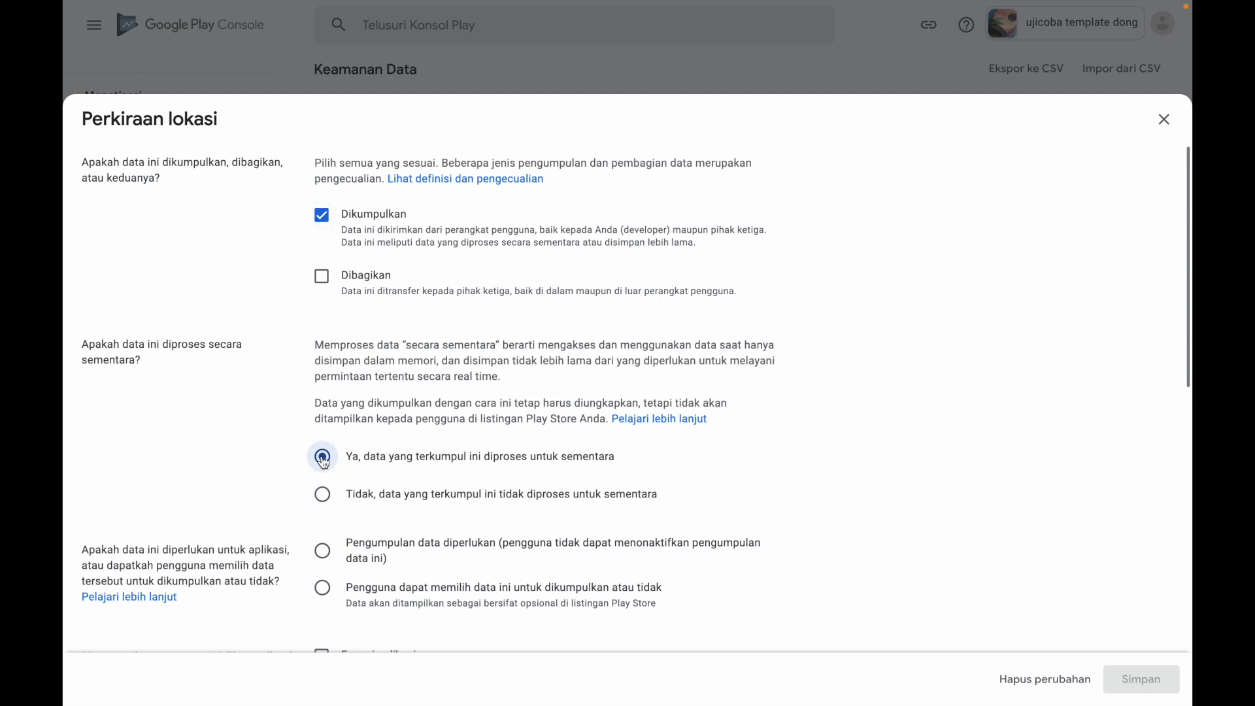
{"action": "scroll", "coordinate": [505, 457], "scroll_direction": "down", "scroll_amount": 3}
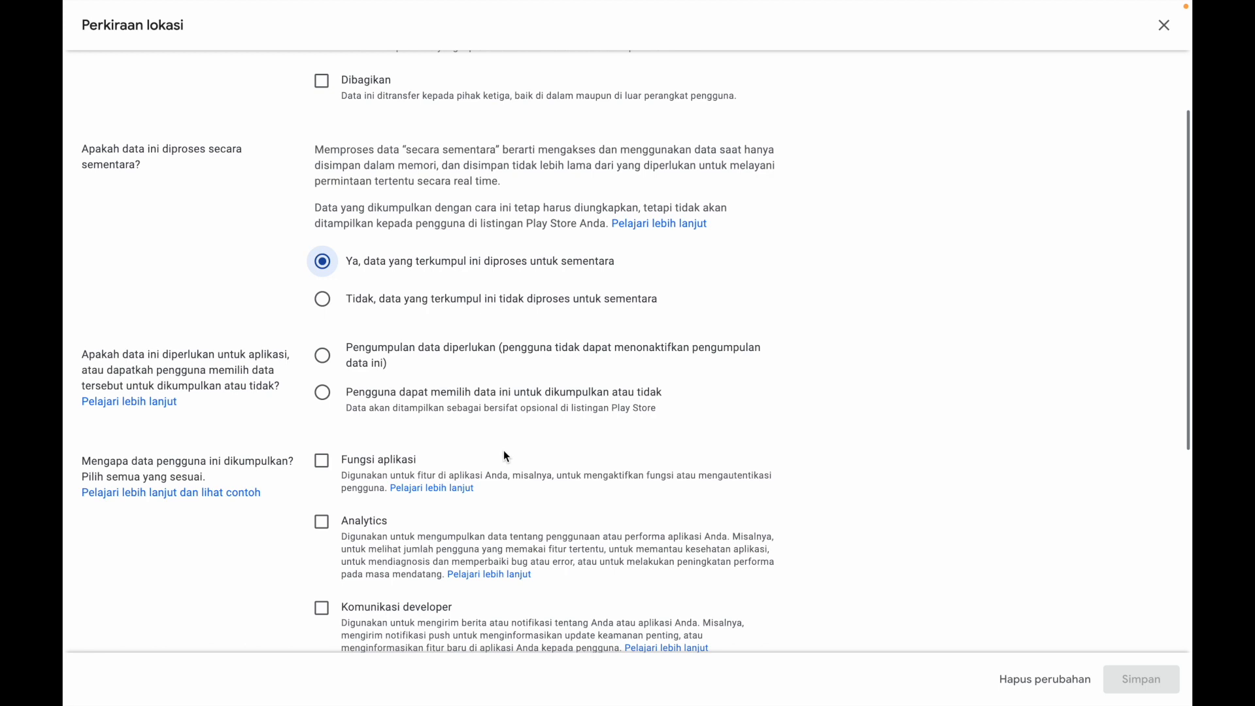
{"action": "left_click", "coordinate": [323, 393]}
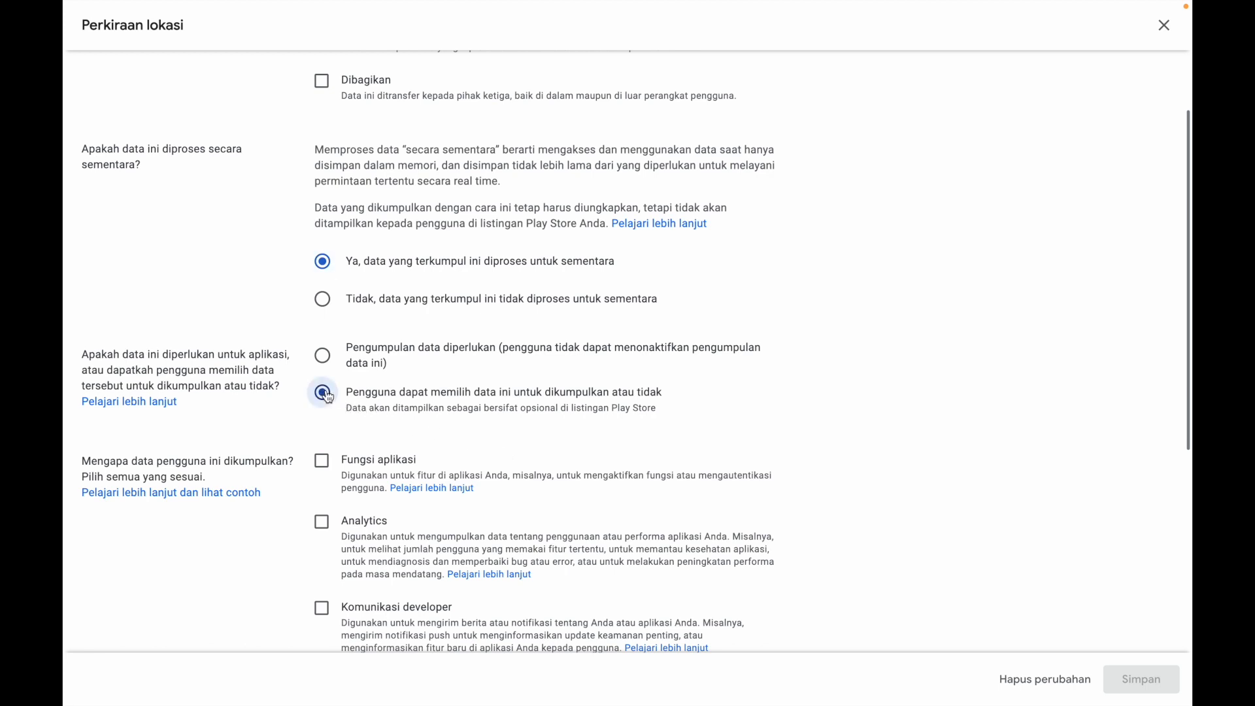
{"action": "left_click", "coordinate": [321, 461]}
{"action": "left_click", "coordinate": [1143, 679]}
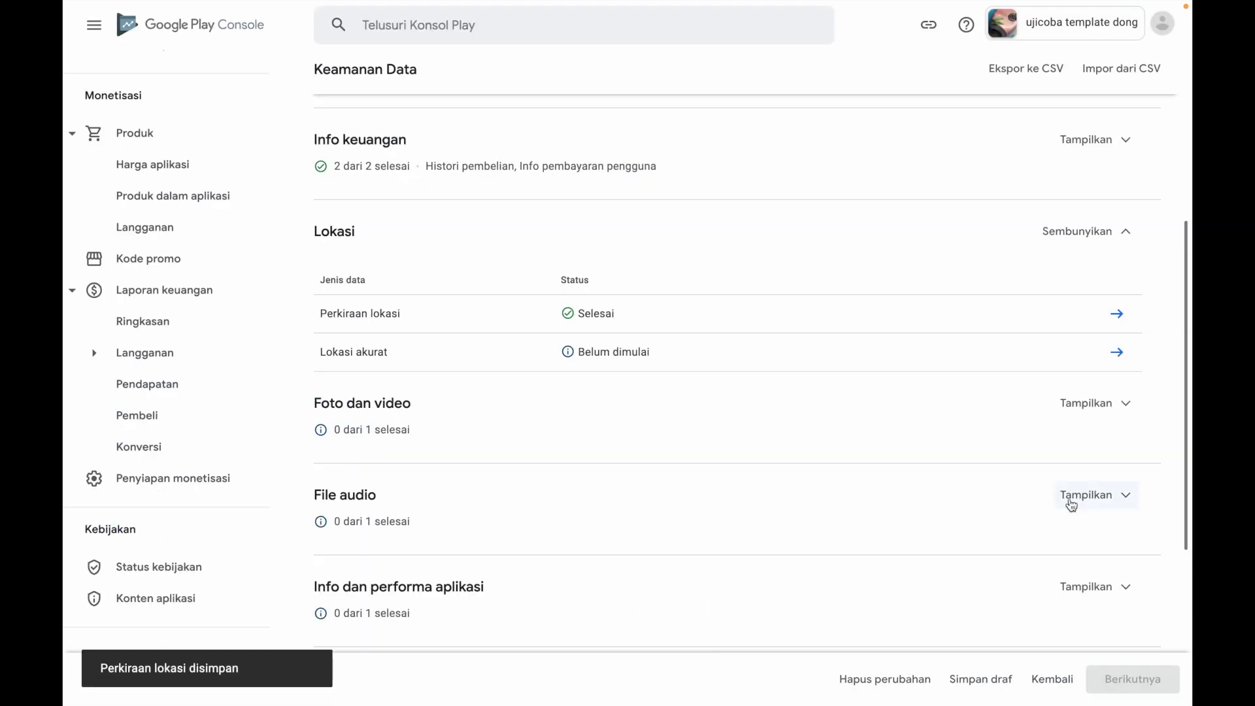
Declare Lokasi akurat under Lokasi as Dikumpulkan, Ya for temporary processing, user-optional collection, with Fungsi aplikasi as the purpose, and save the answers
{"action": "left_click", "coordinate": [1121, 353]}
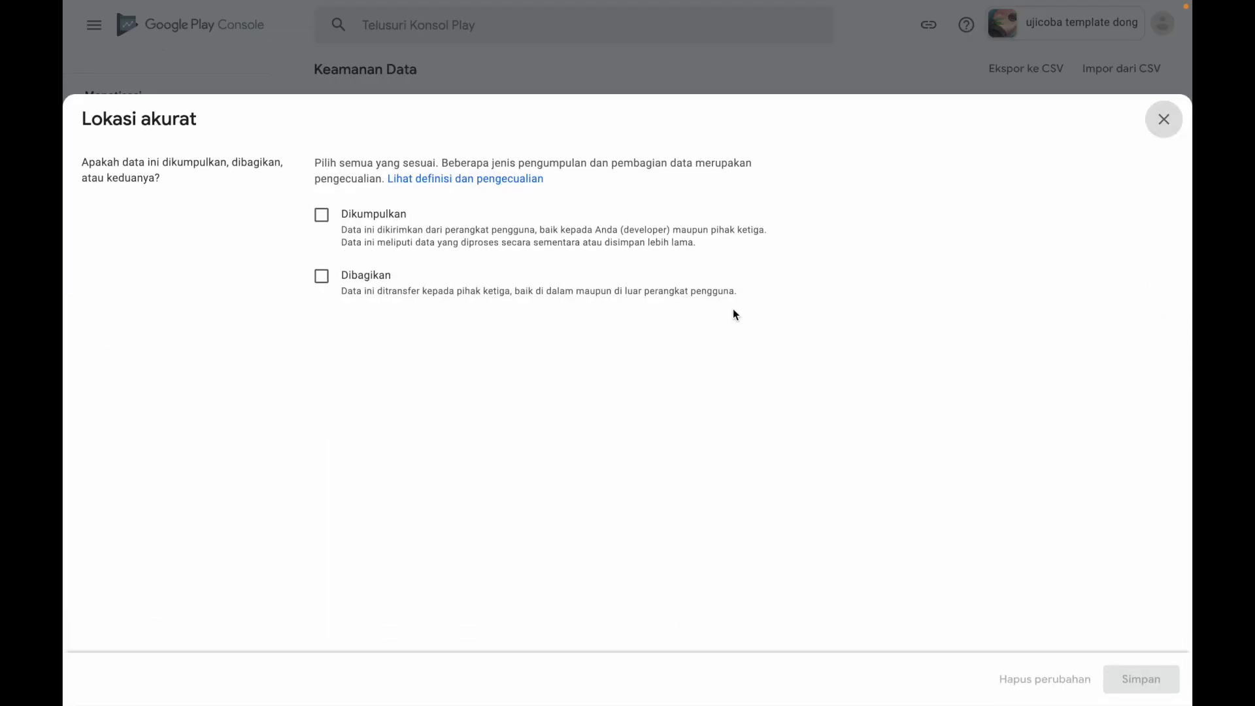
{"action": "left_click", "coordinate": [322, 216]}
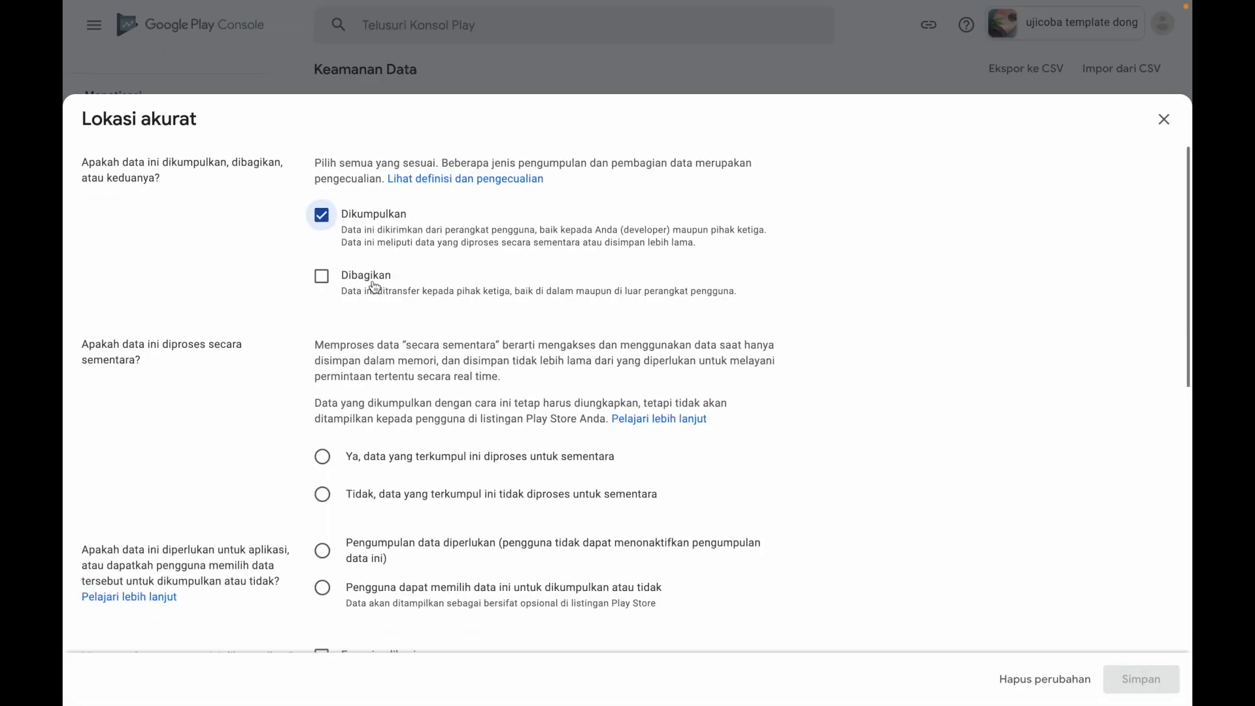
{"action": "left_click", "coordinate": [322, 457]}
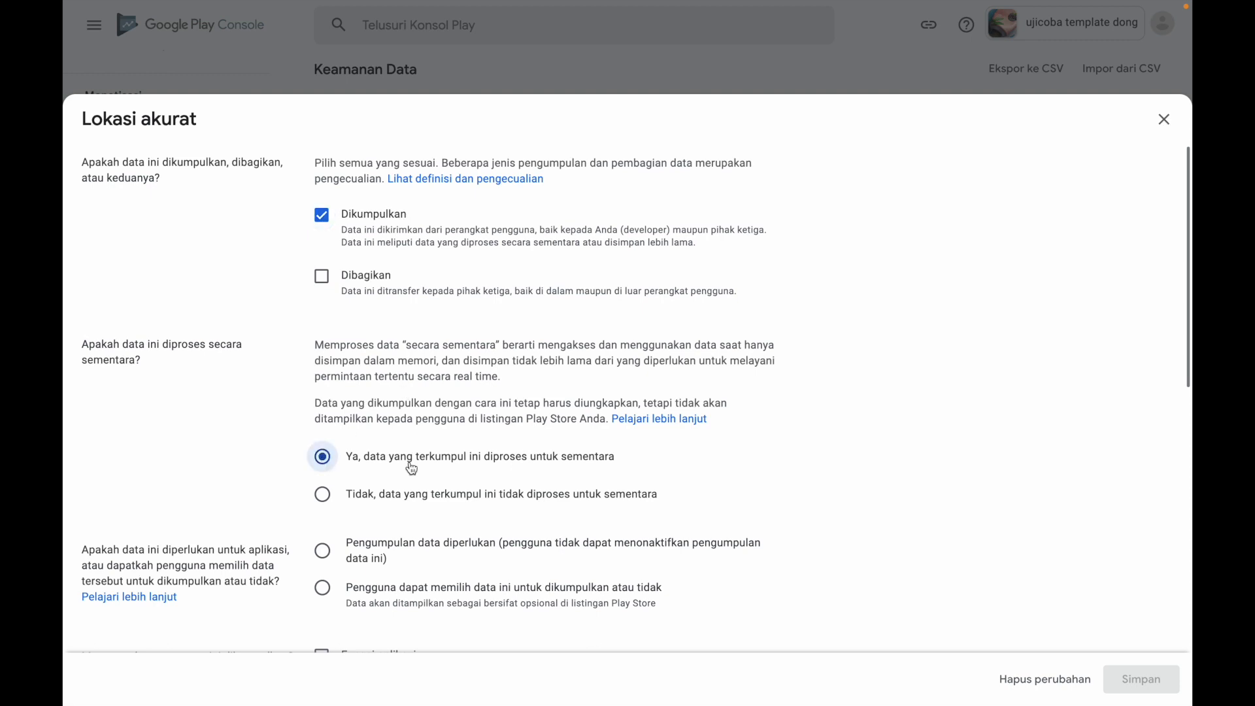
{"action": "scroll", "coordinate": [490, 483], "scroll_direction": "down", "scroll_amount": 3}
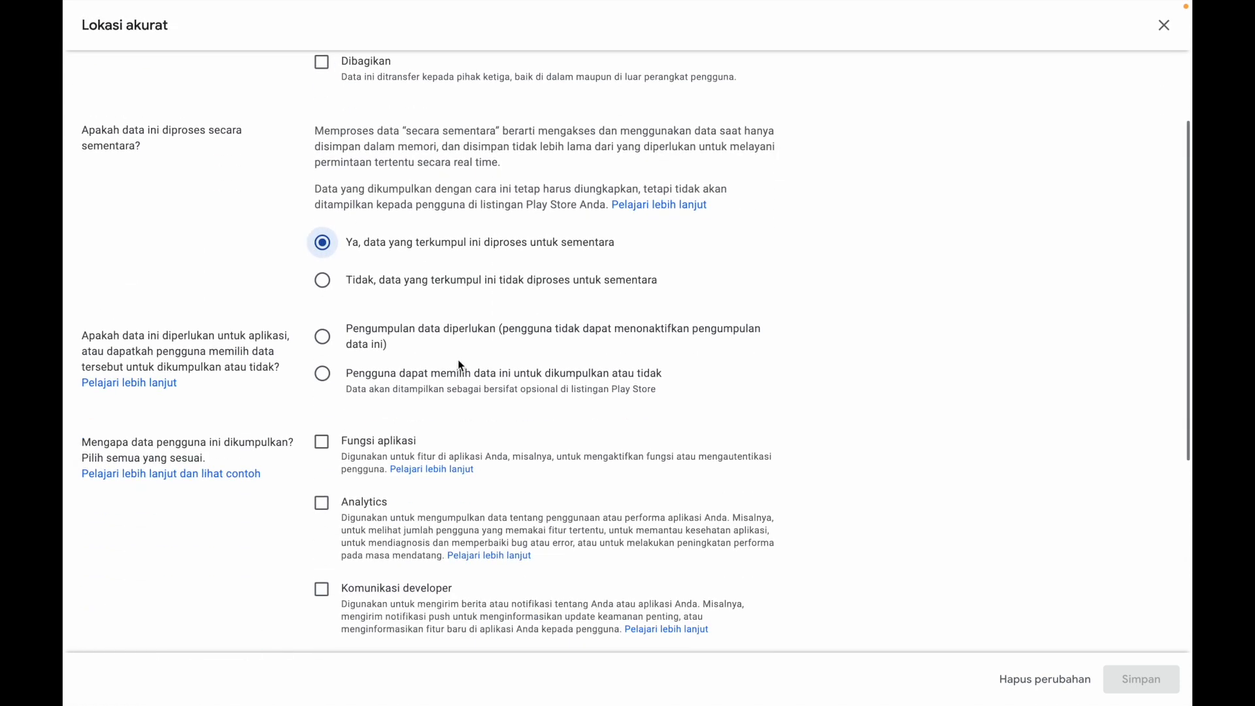
{"action": "left_click", "coordinate": [325, 376]}
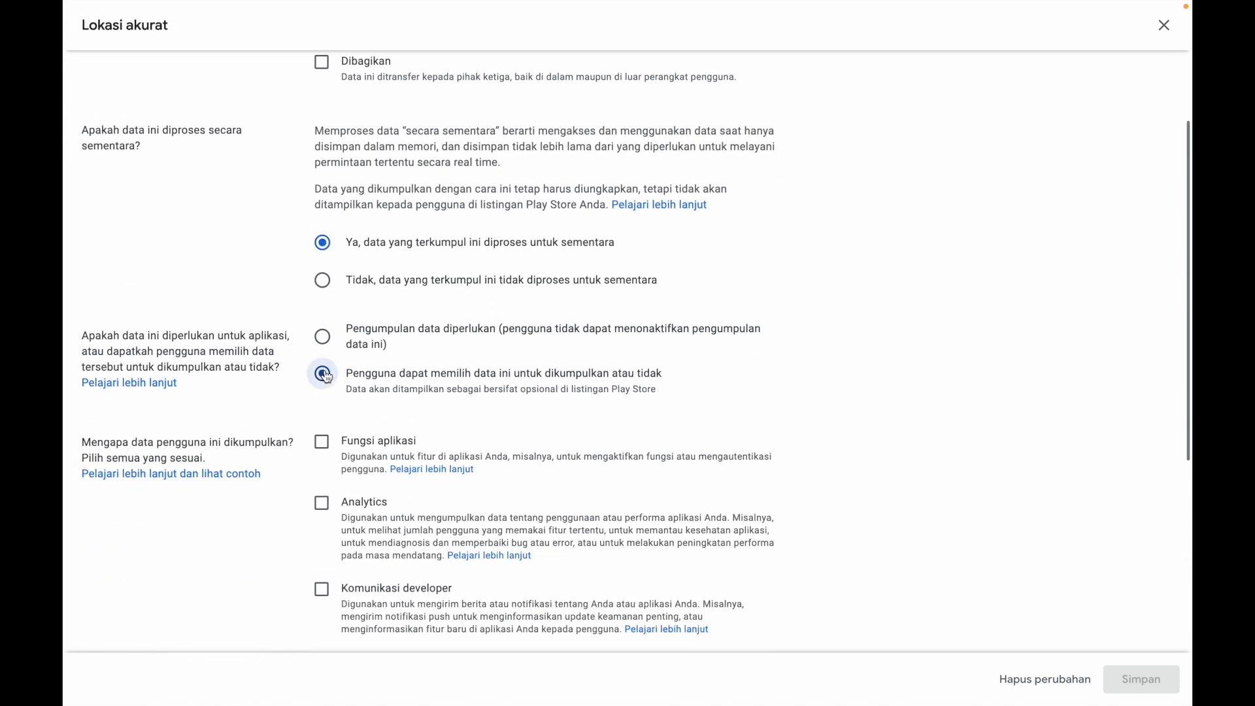
{"action": "left_click", "coordinate": [321, 442]}
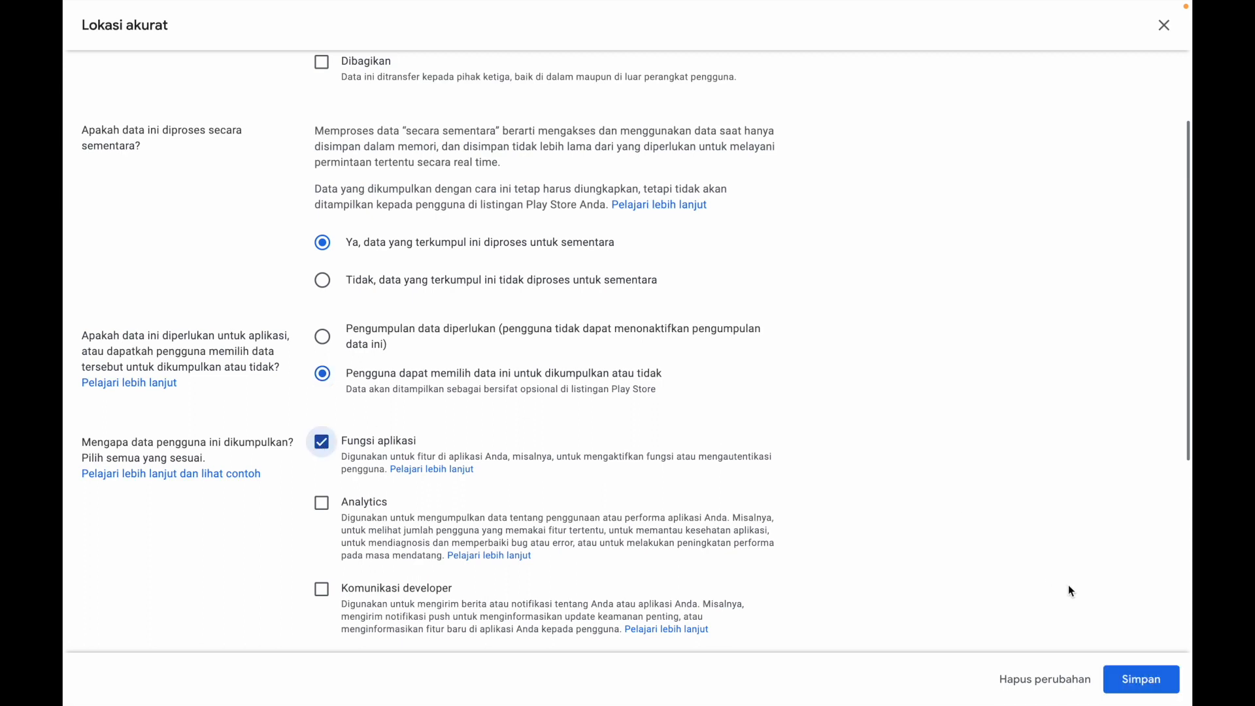
{"action": "left_click", "coordinate": [1134, 681]}
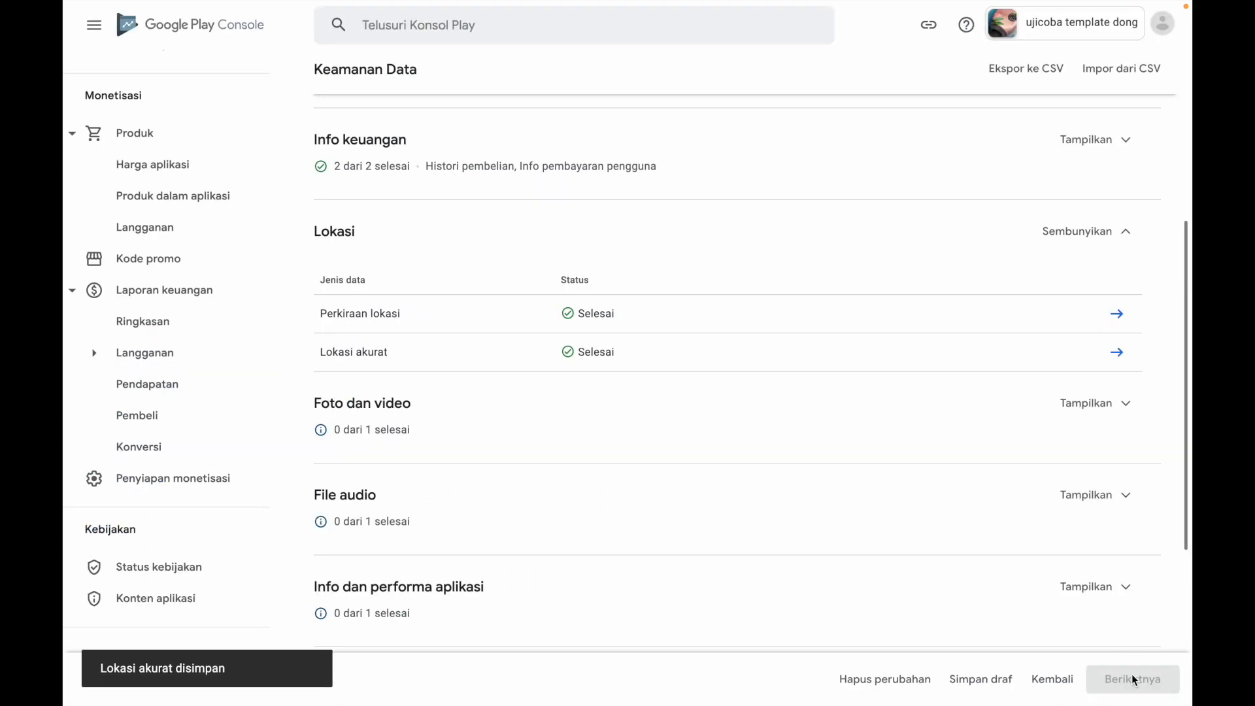
Declare Foto under Foto dan video as Dikumpulkan, Tidak for temporary processing, user-optional, with Fungsi aplikasi and Pengelolaan akun as purposes, and save the answers
{"action": "scroll", "coordinate": [1010, 504], "scroll_direction": "down", "scroll_amount": 3}
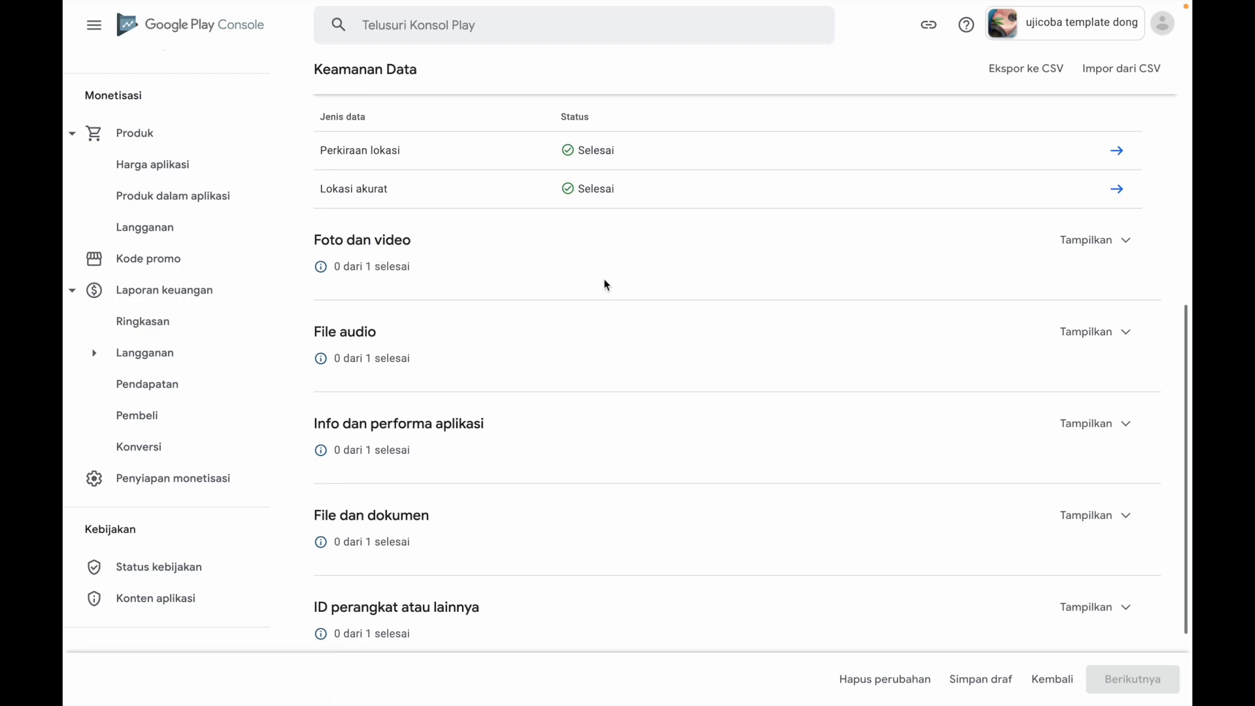
{"action": "left_click", "coordinate": [1104, 241]}
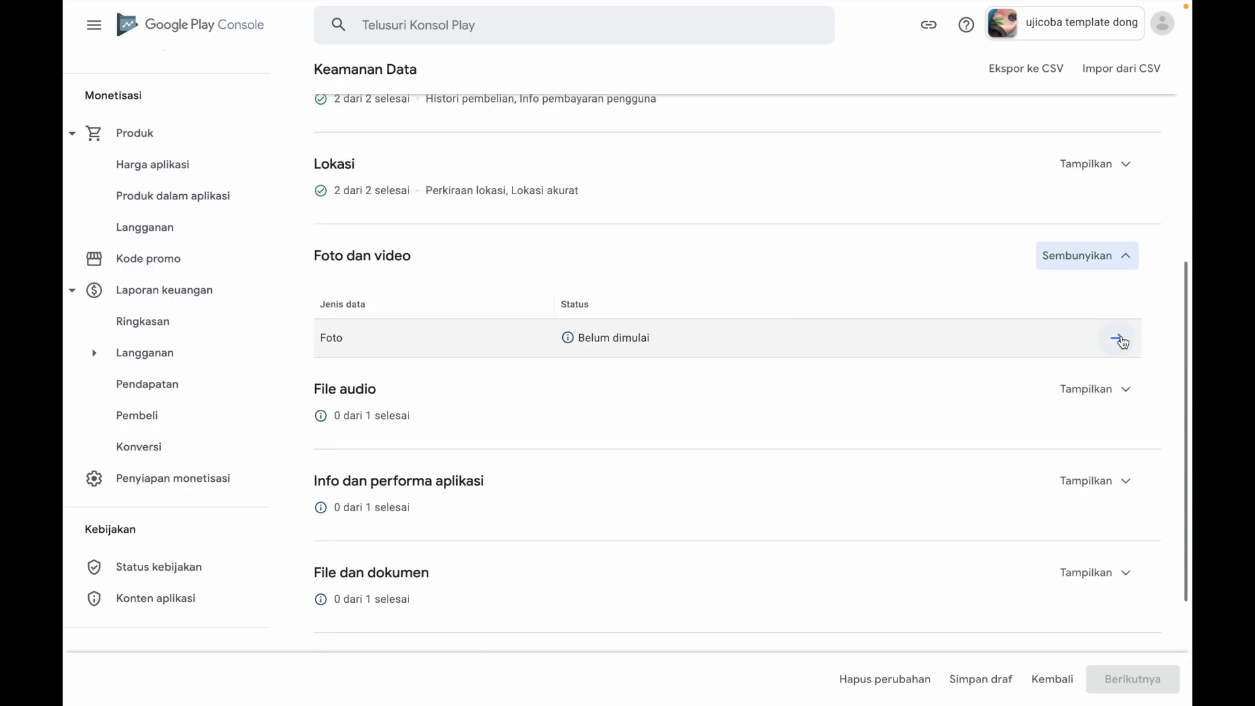
{"action": "left_click", "coordinate": [1118, 338]}
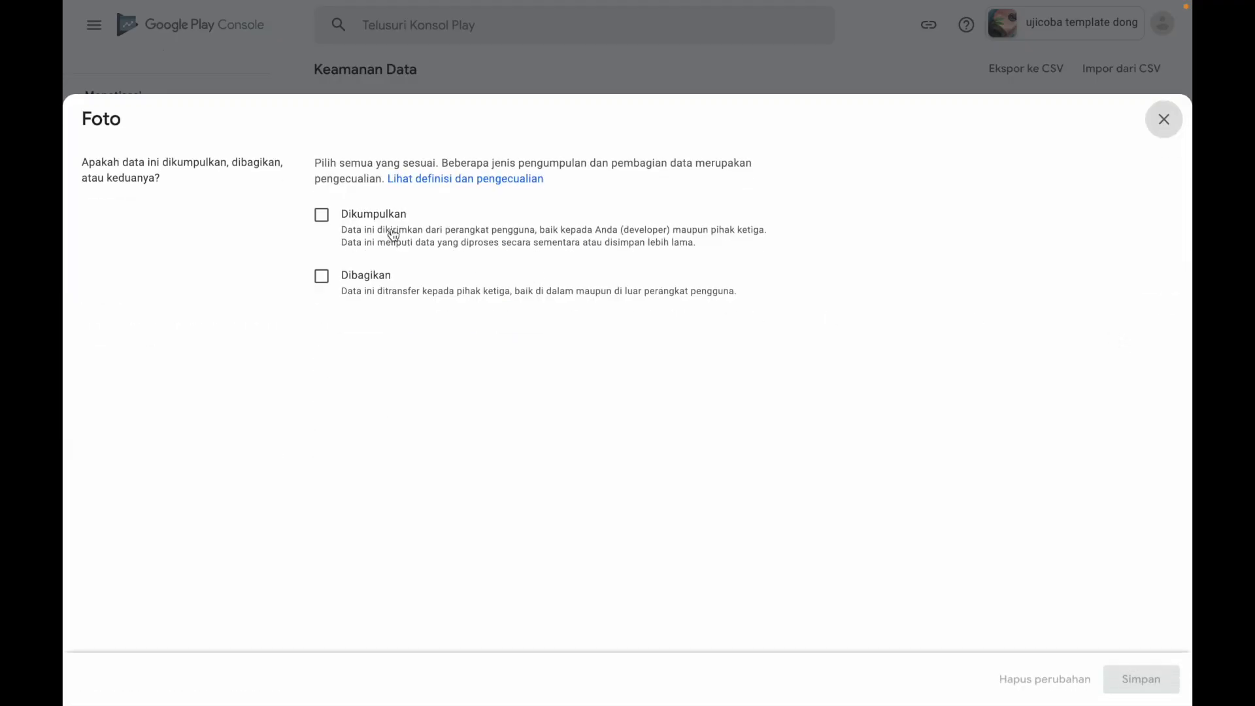
{"action": "left_click", "coordinate": [334, 218]}
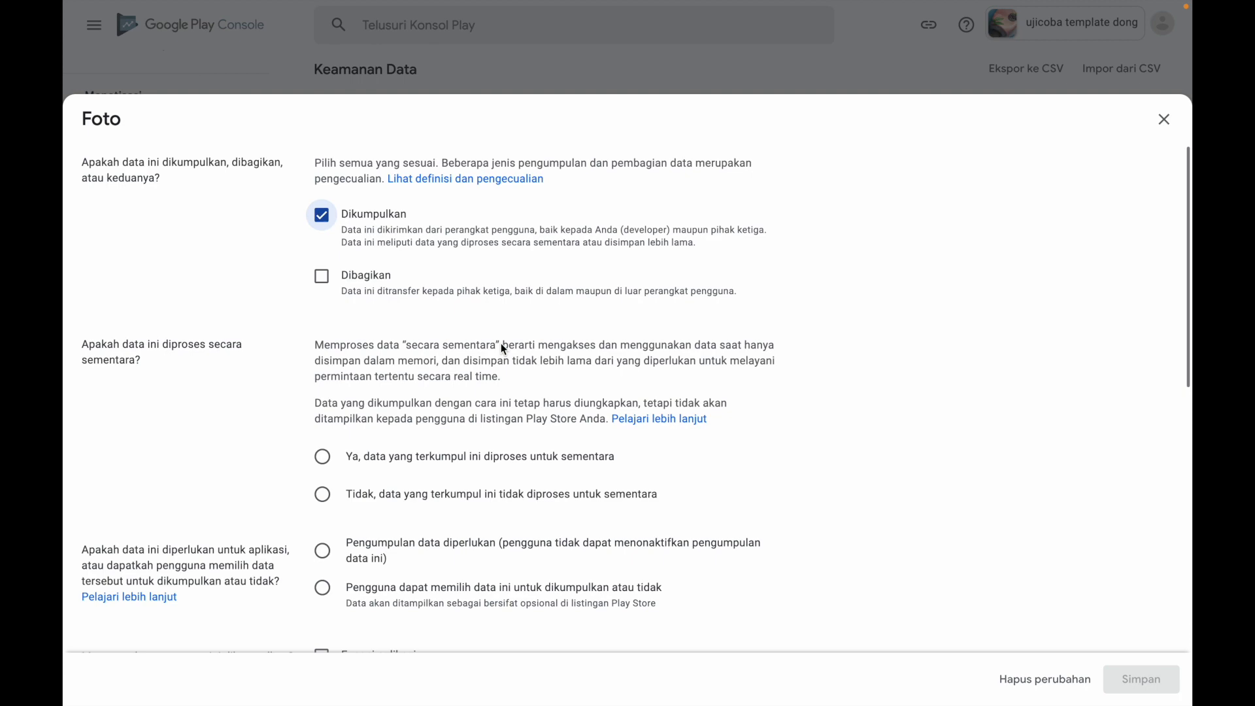
{"action": "scroll", "coordinate": [516, 433], "scroll_direction": "down", "scroll_amount": 2}
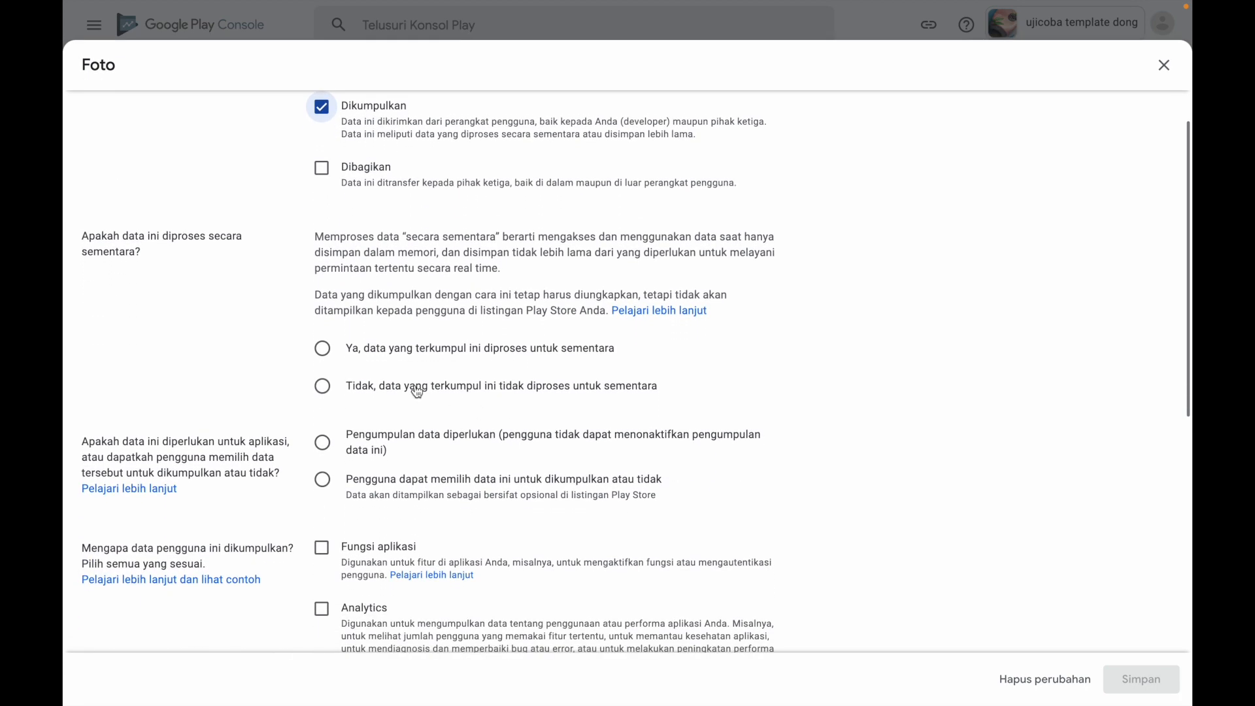
{"action": "left_click", "coordinate": [325, 385]}
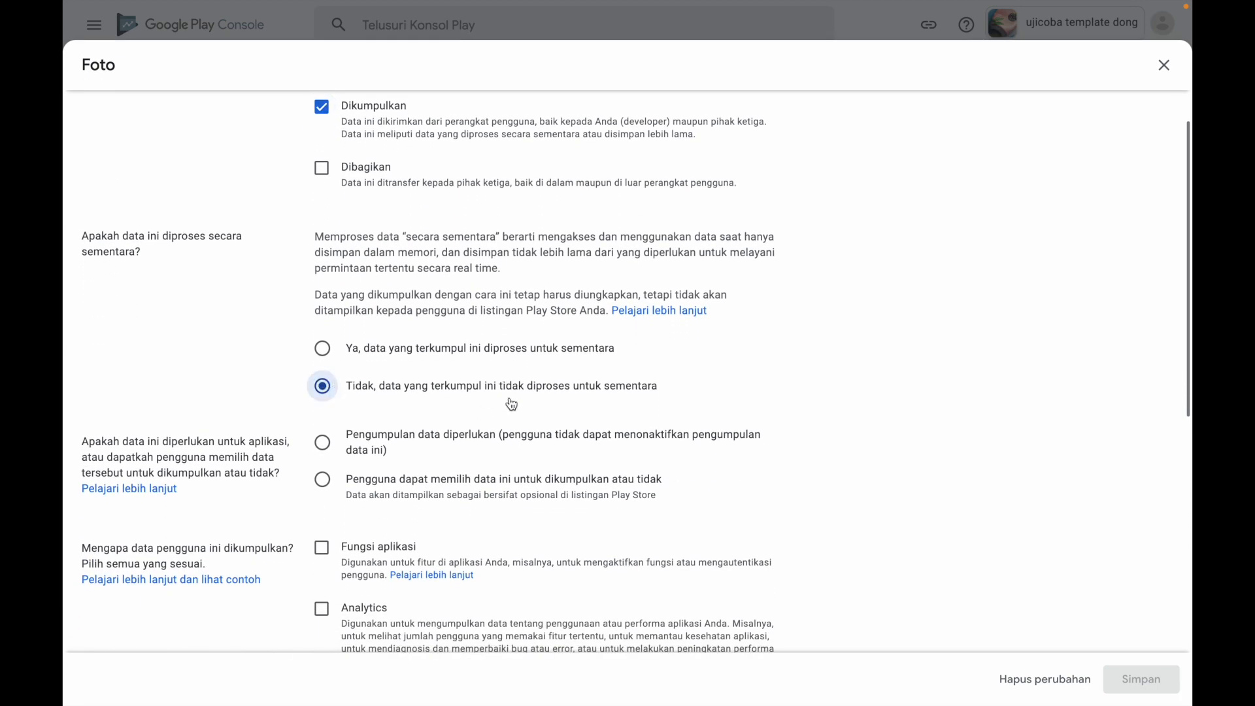
{"action": "left_click", "coordinate": [331, 485]}
{"action": "scroll", "coordinate": [524, 503], "scroll_direction": "down", "scroll_amount": 2}
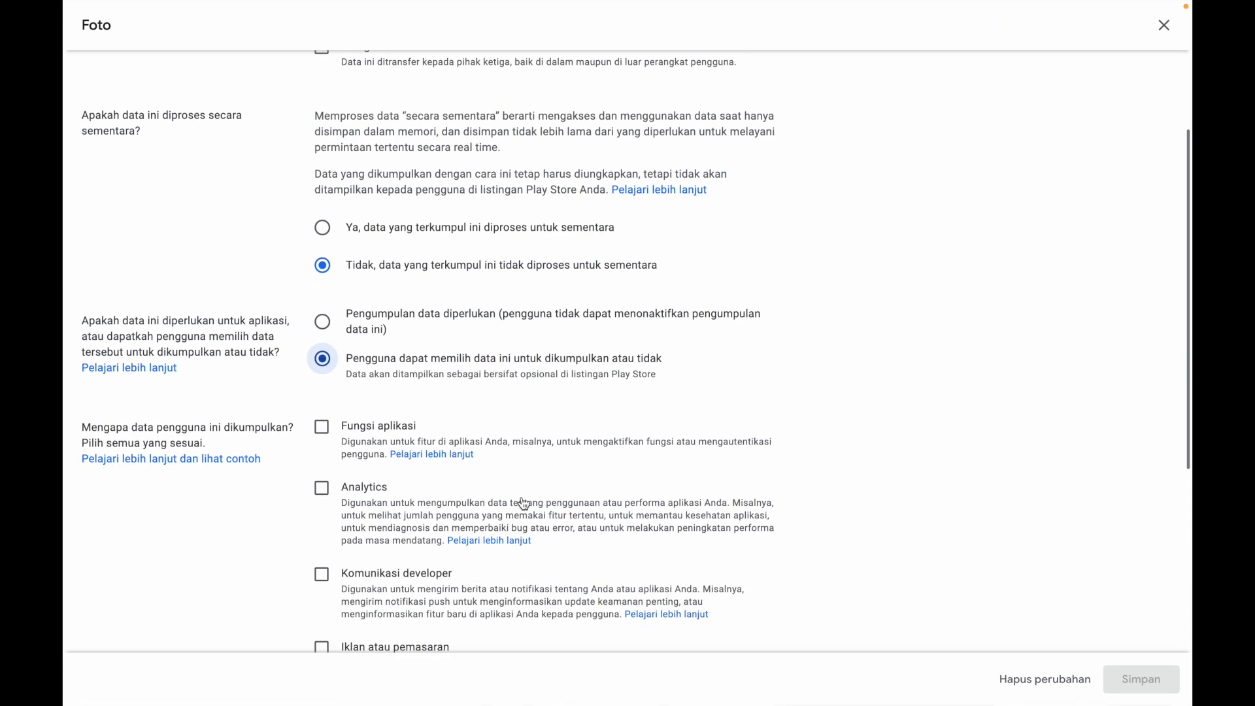
{"action": "left_click", "coordinate": [321, 427]}
{"action": "scroll", "coordinate": [476, 500], "scroll_direction": "down", "scroll_amount": 5}
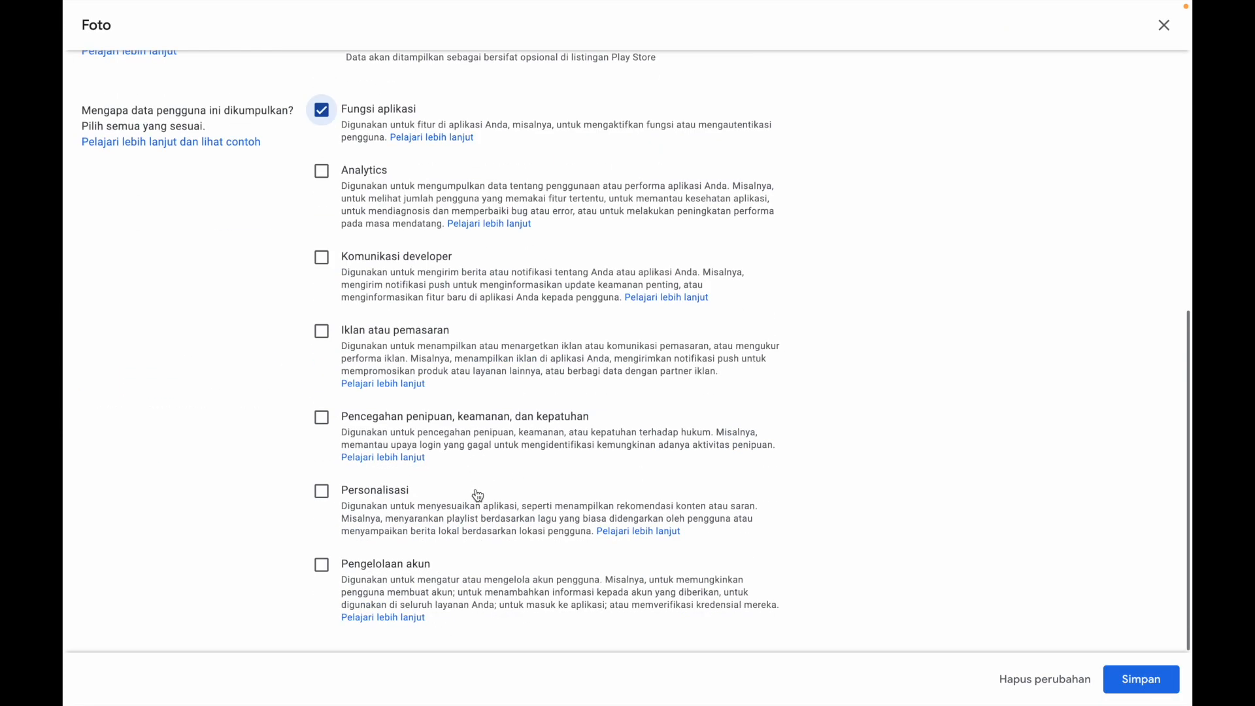
{"action": "left_click", "coordinate": [323, 566]}
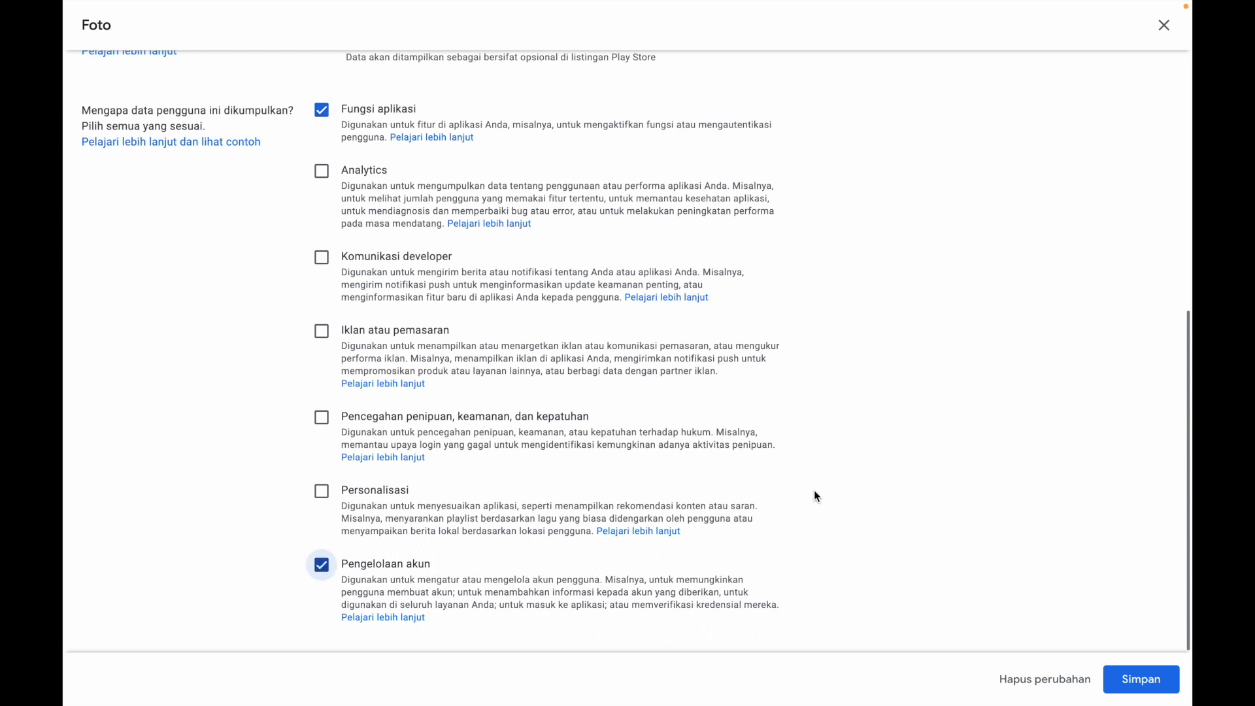
{"action": "left_click", "coordinate": [1140, 680]}
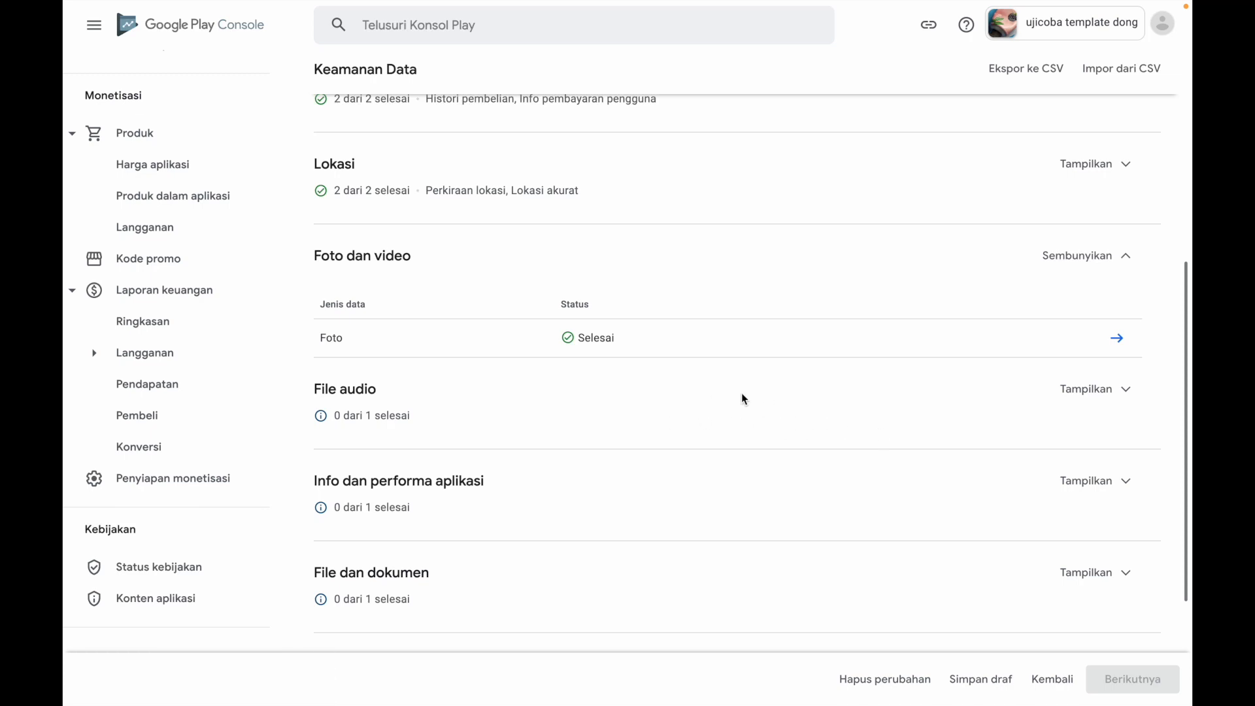
Declare File audio lainnya under File audio as Dikumpulkan, Ya for temporary processing, user-optional, with Fungsi aplikasi as the purpose, and save the answers
{"action": "left_click", "coordinate": [1069, 392]}
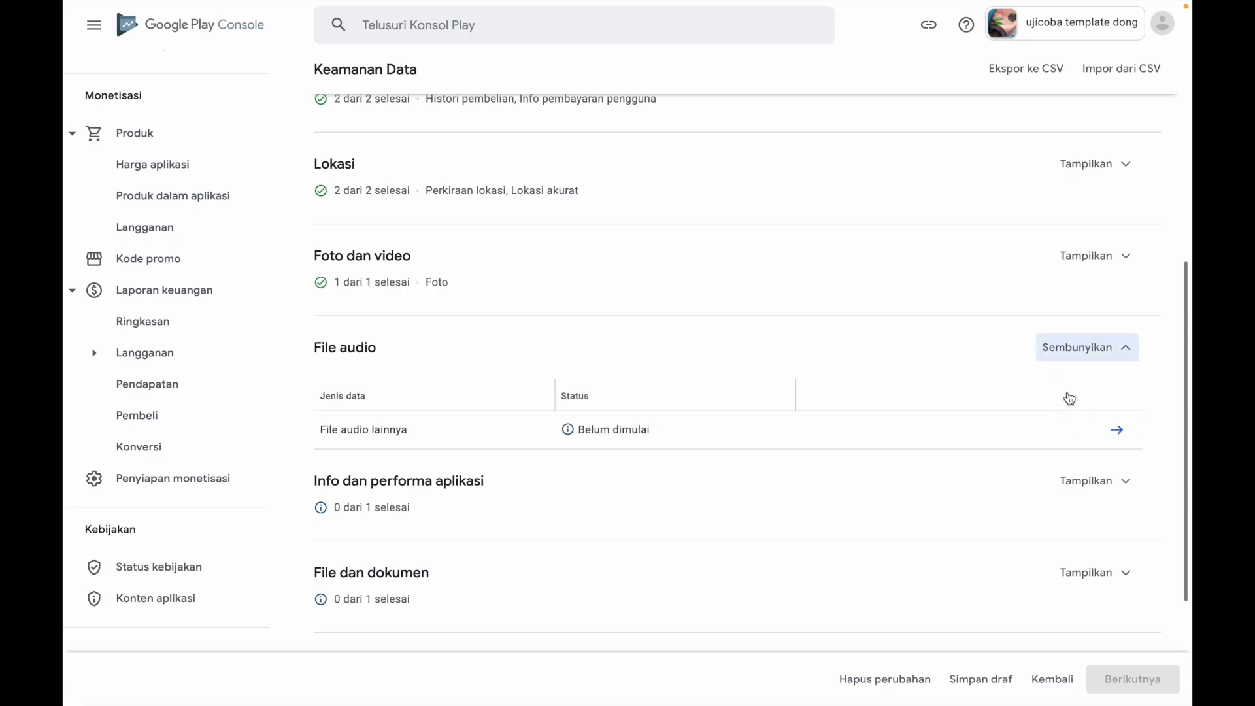
{"action": "left_click", "coordinate": [1118, 433]}
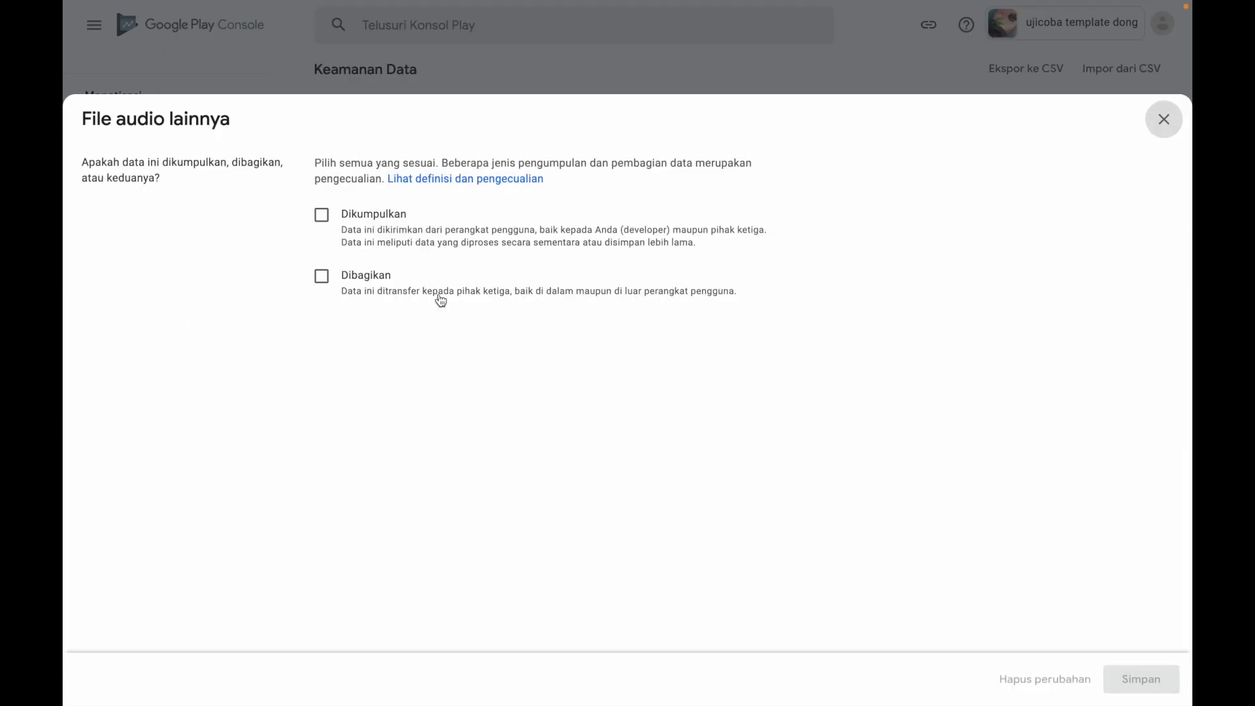
{"action": "left_click", "coordinate": [324, 225]}
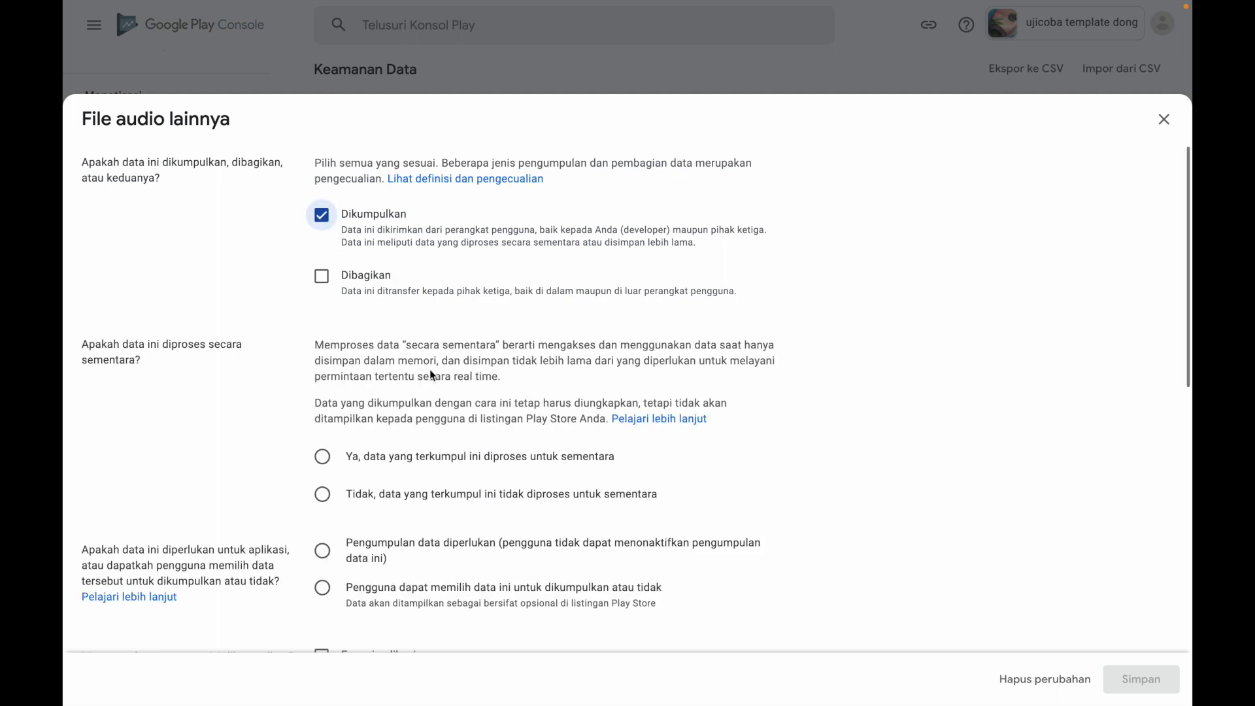
{"action": "left_click", "coordinate": [323, 458]}
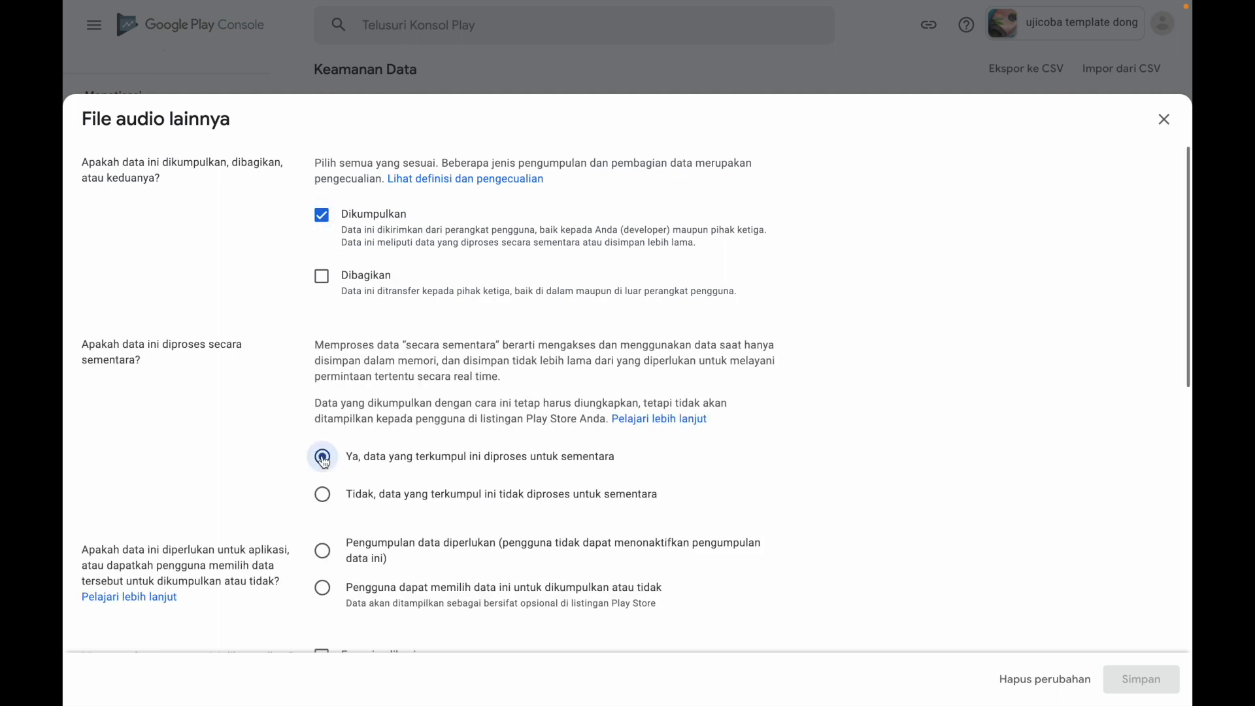
{"action": "scroll", "coordinate": [537, 465], "scroll_direction": "down", "scroll_amount": 1}
{"action": "scroll", "coordinate": [537, 464], "scroll_direction": "down", "scroll_amount": 3}
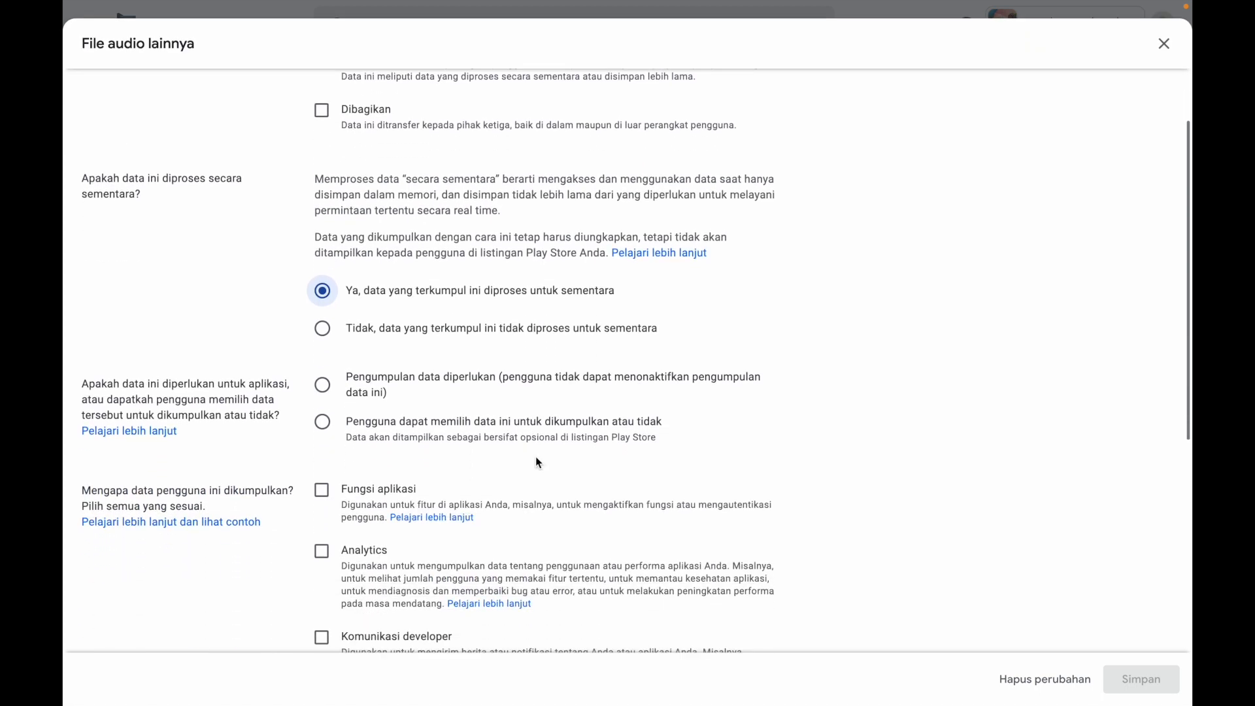
{"action": "left_click", "coordinate": [323, 409]}
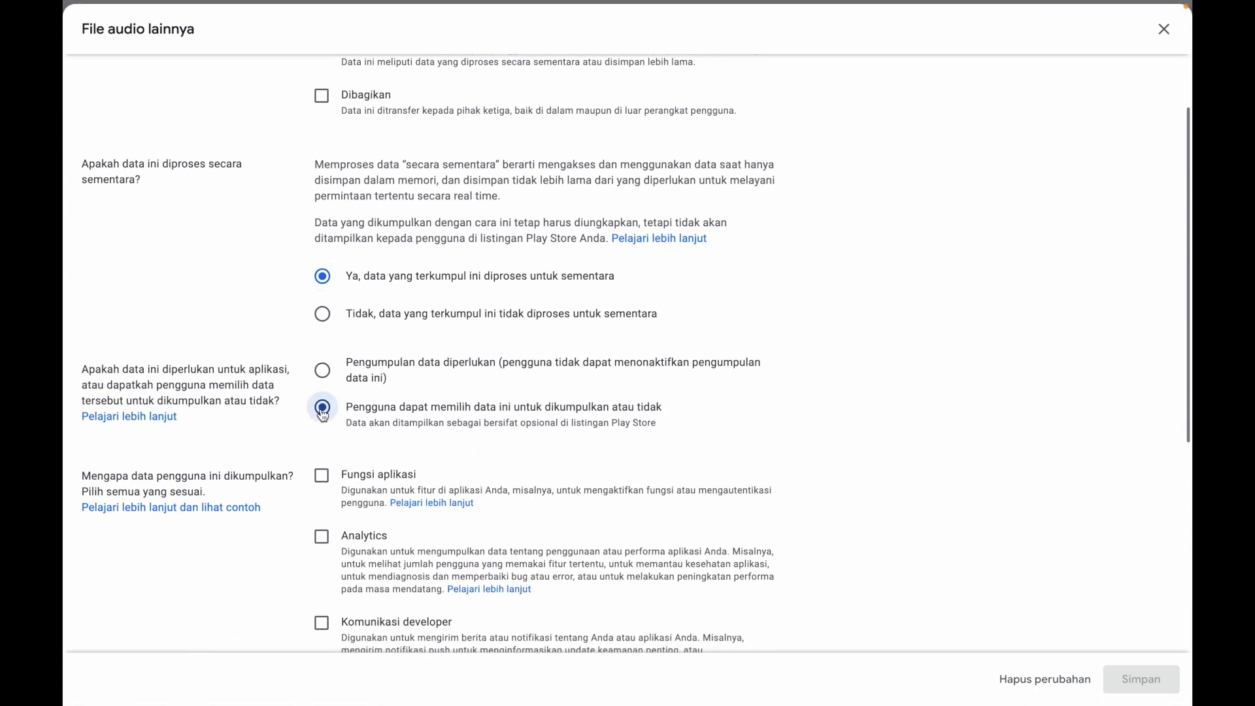
{"action": "left_click", "coordinate": [322, 477]}
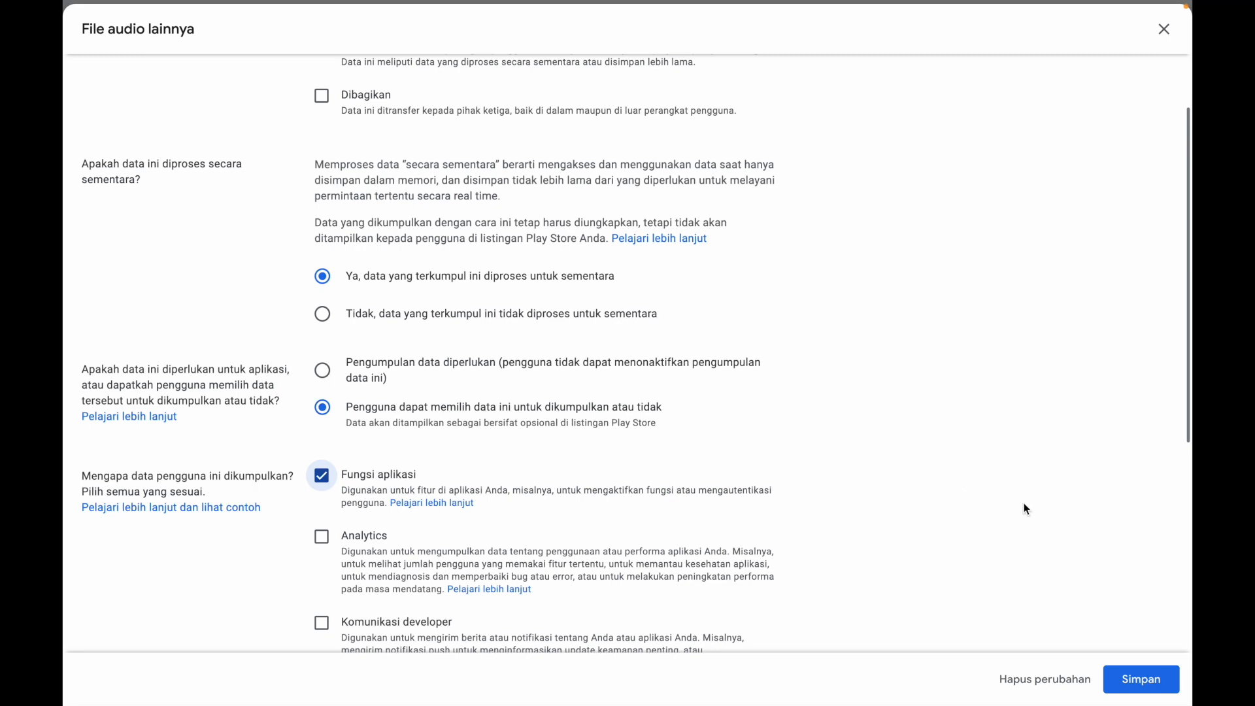
{"action": "left_click", "coordinate": [1141, 680]}
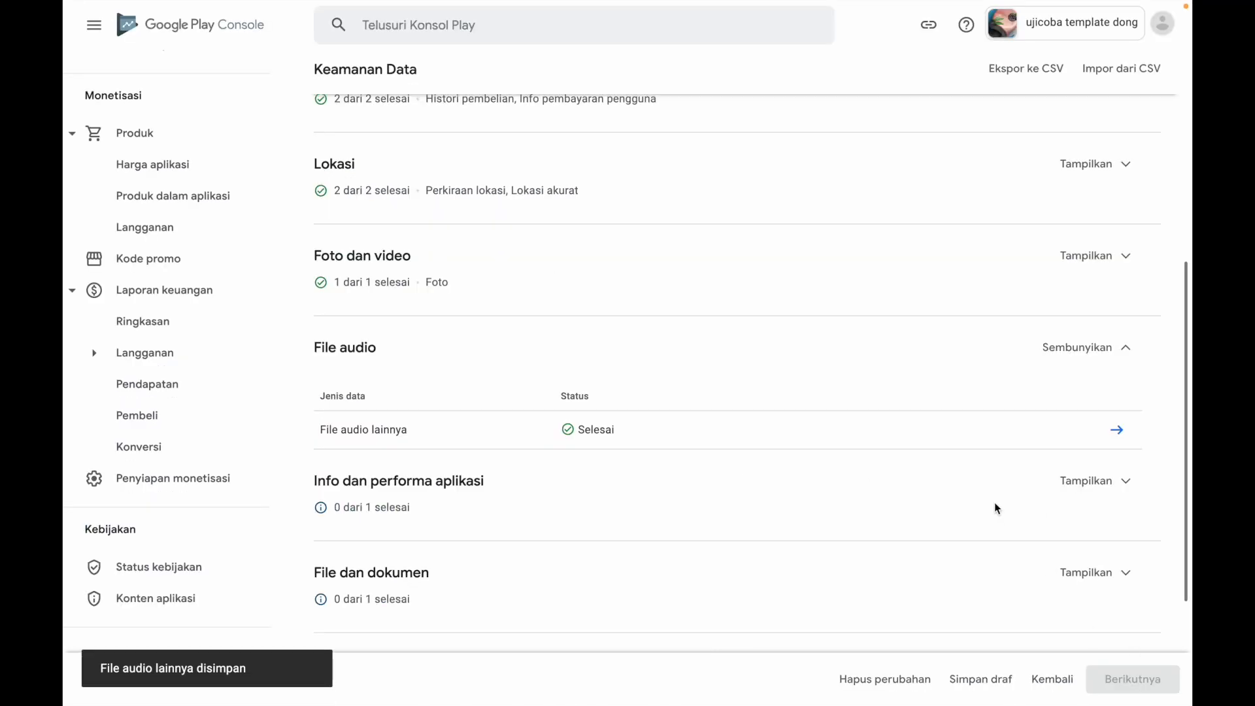
Declare Data lainnya terkait performa aplikasi as Dikumpulkan, Tidak for temporary processing, Pengumpulan data diperlukan, with Analytics as the purpose, and save the answers
{"action": "scroll", "coordinate": [994, 508], "scroll_direction": "down", "scroll_amount": 3}
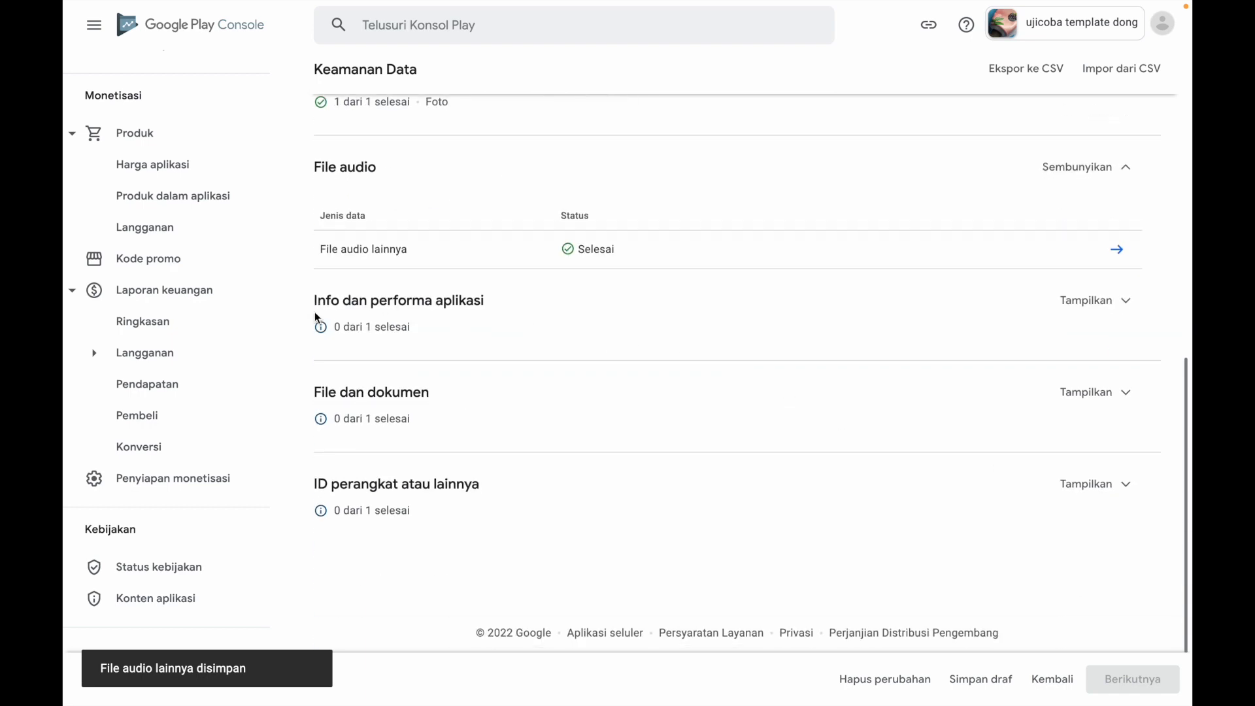
{"action": "left_click", "coordinate": [1091, 307]}
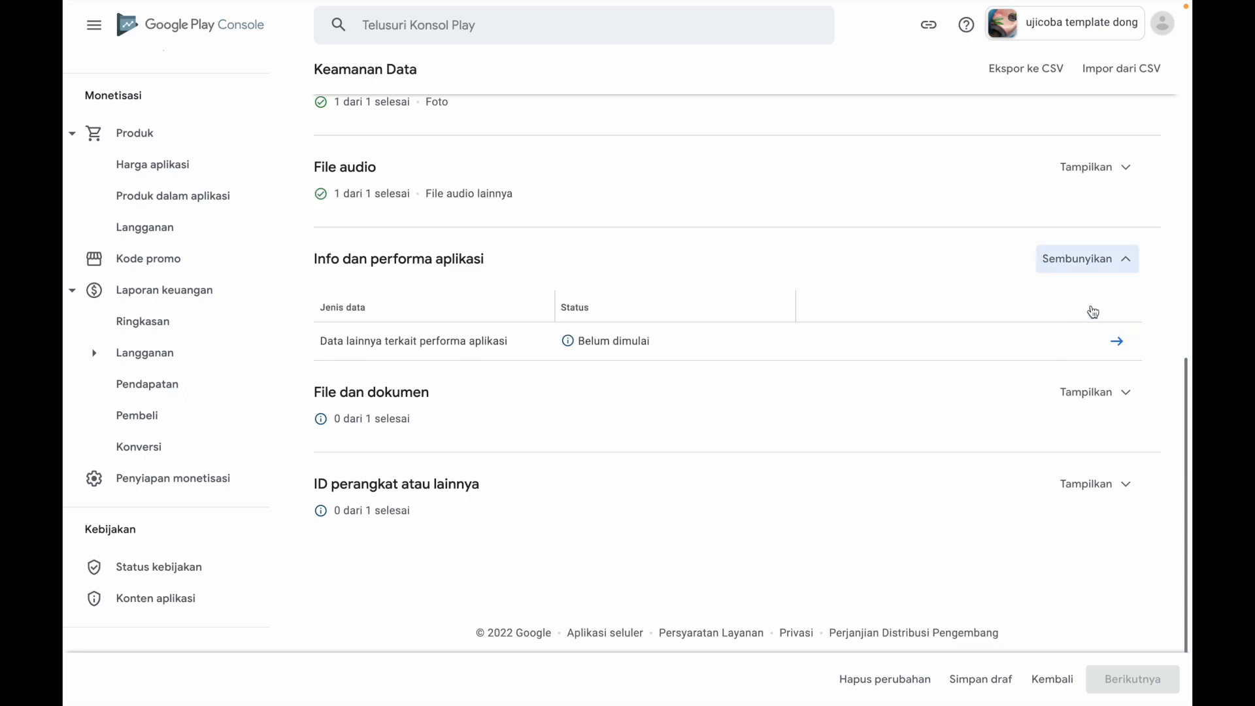
{"action": "left_click", "coordinate": [1119, 346]}
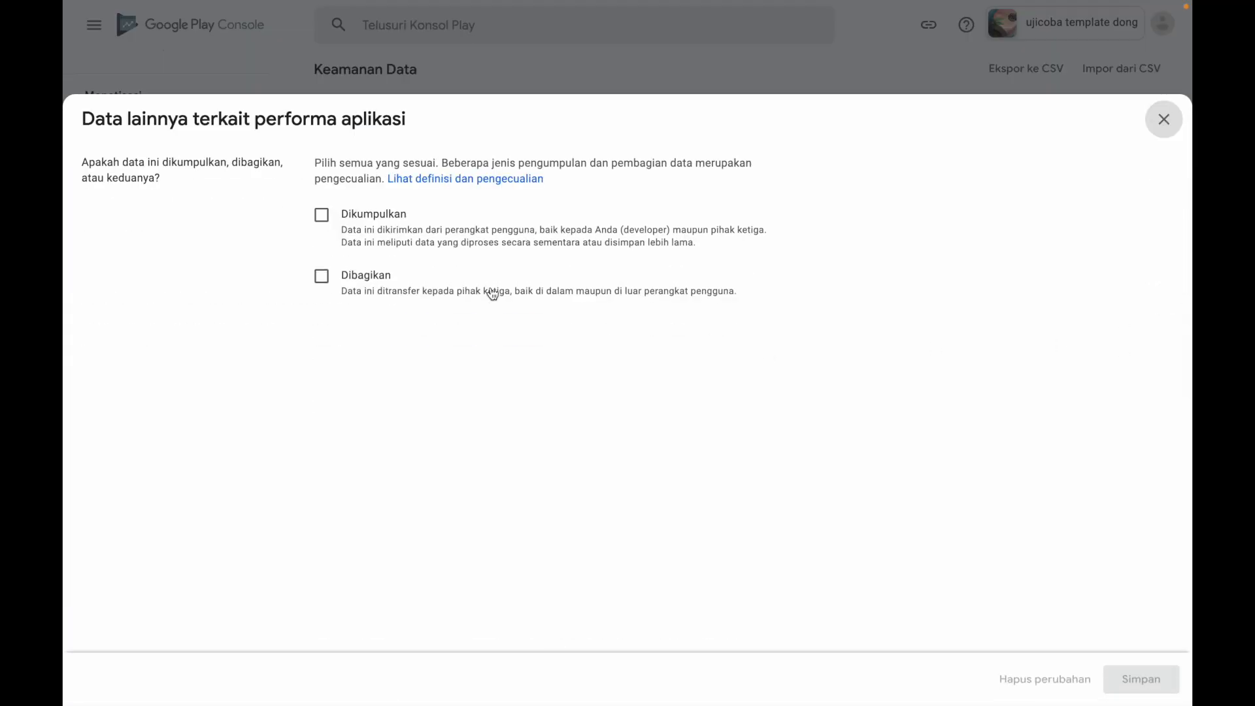
{"action": "left_click", "coordinate": [323, 216]}
{"action": "scroll", "coordinate": [466, 371], "scroll_direction": "down", "scroll_amount": 2}
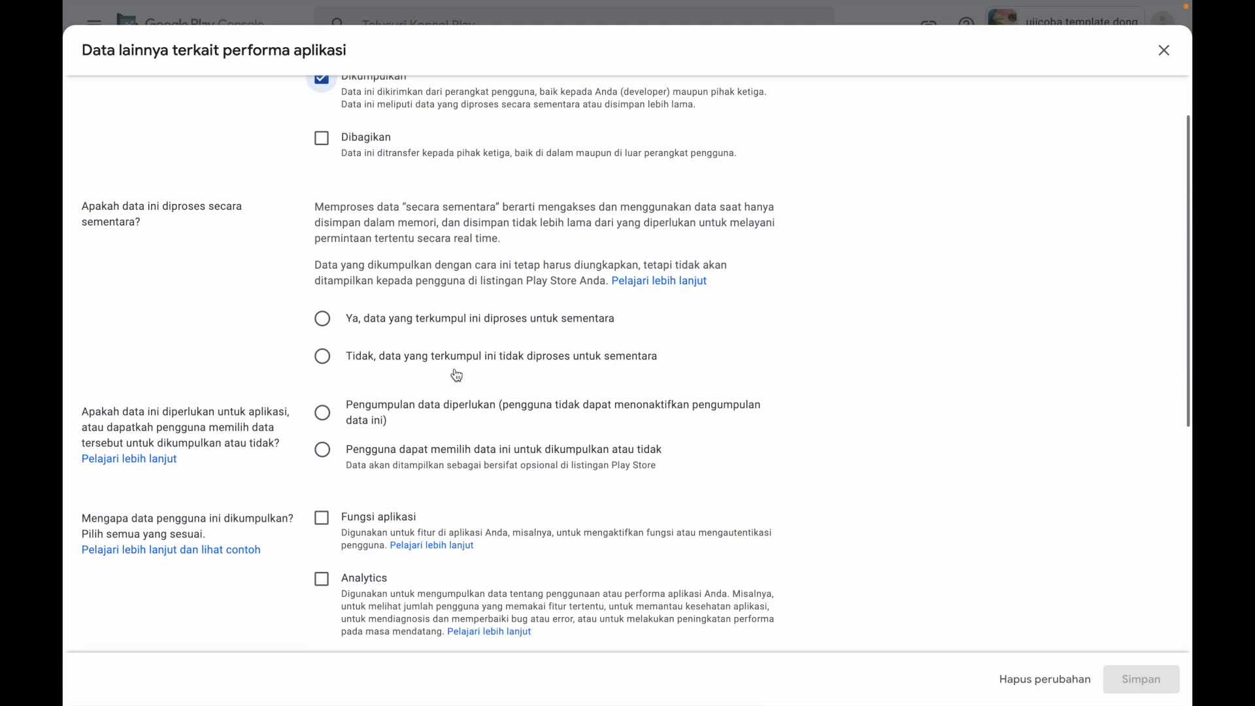
{"action": "left_click", "coordinate": [327, 360]}
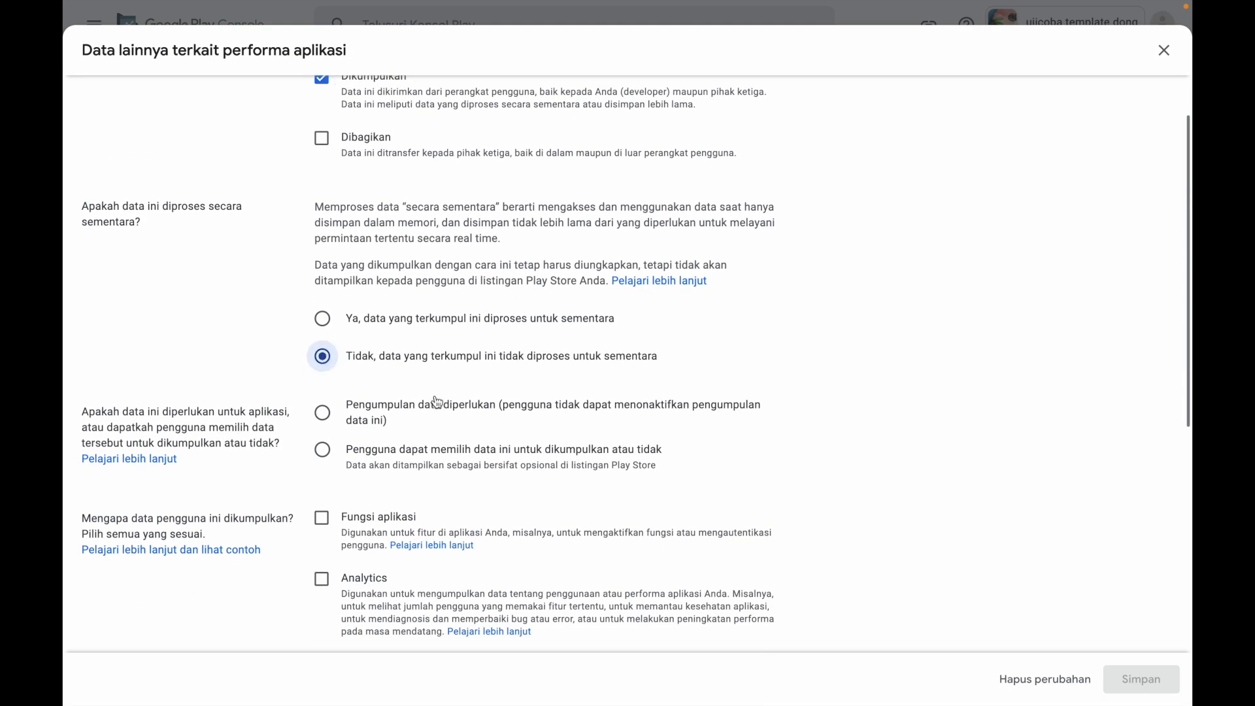
{"action": "left_click", "coordinate": [321, 414]}
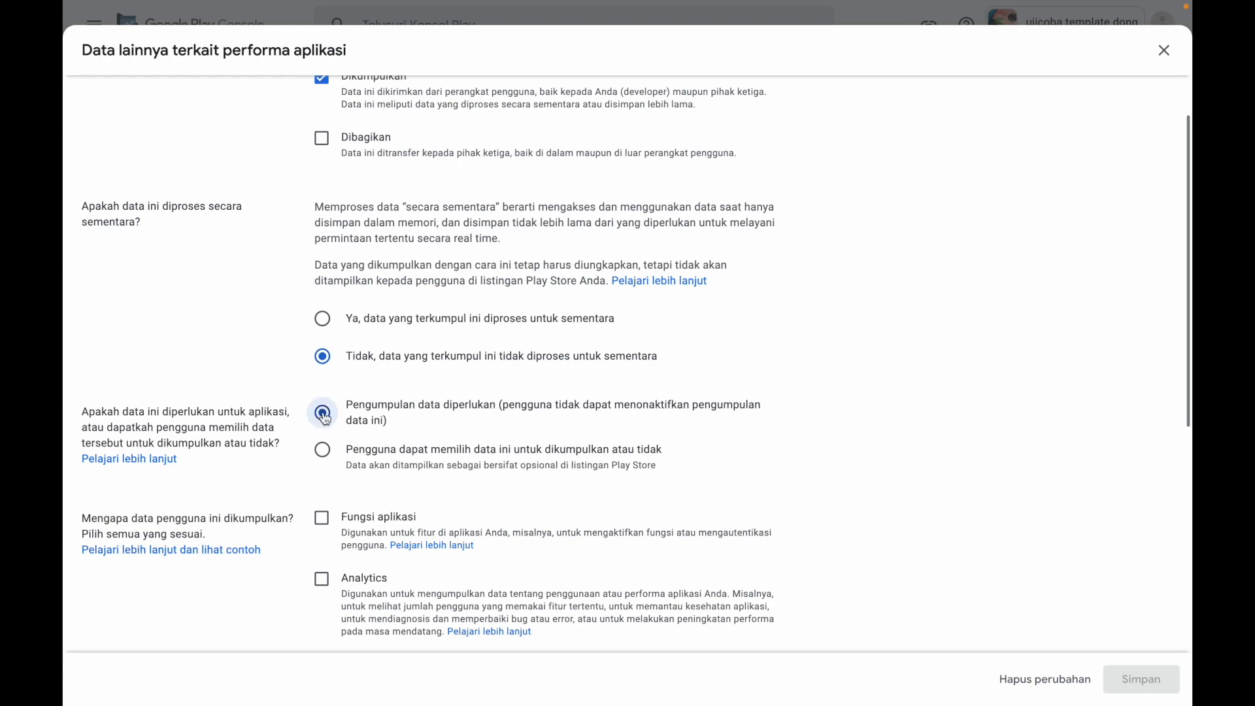
{"action": "scroll", "coordinate": [492, 467], "scroll_direction": "down", "scroll_amount": 3}
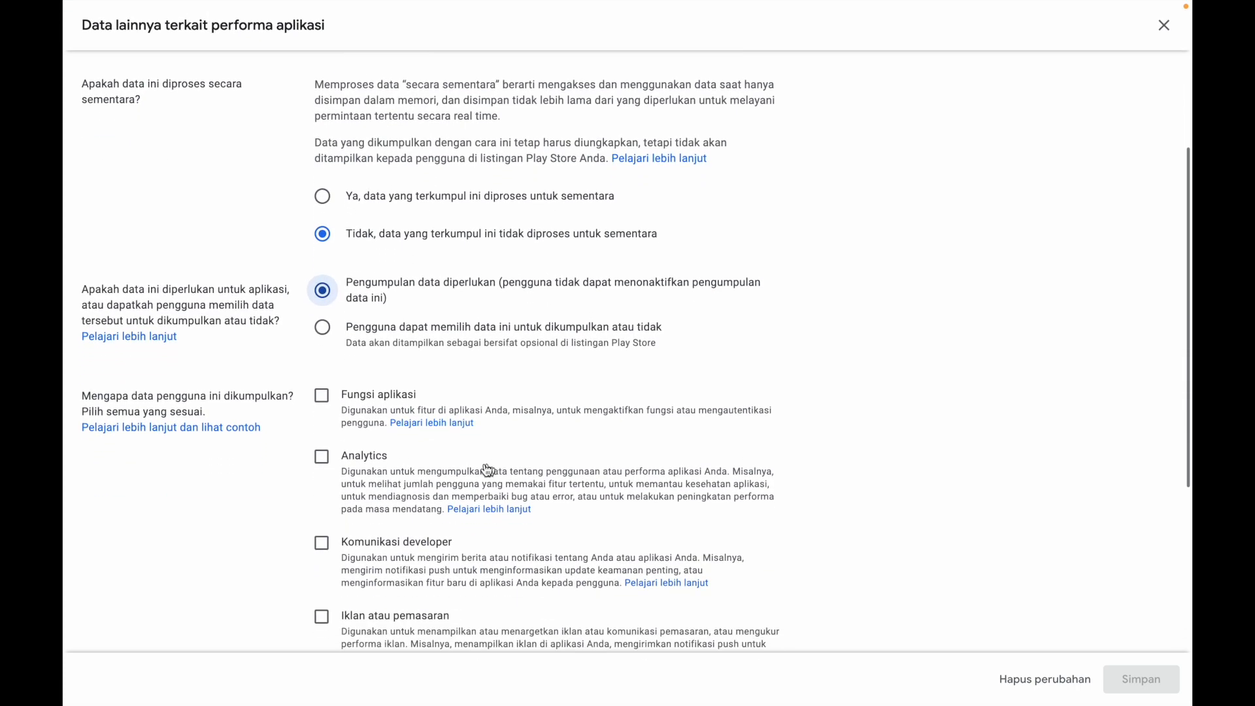
{"action": "left_click", "coordinate": [323, 458]}
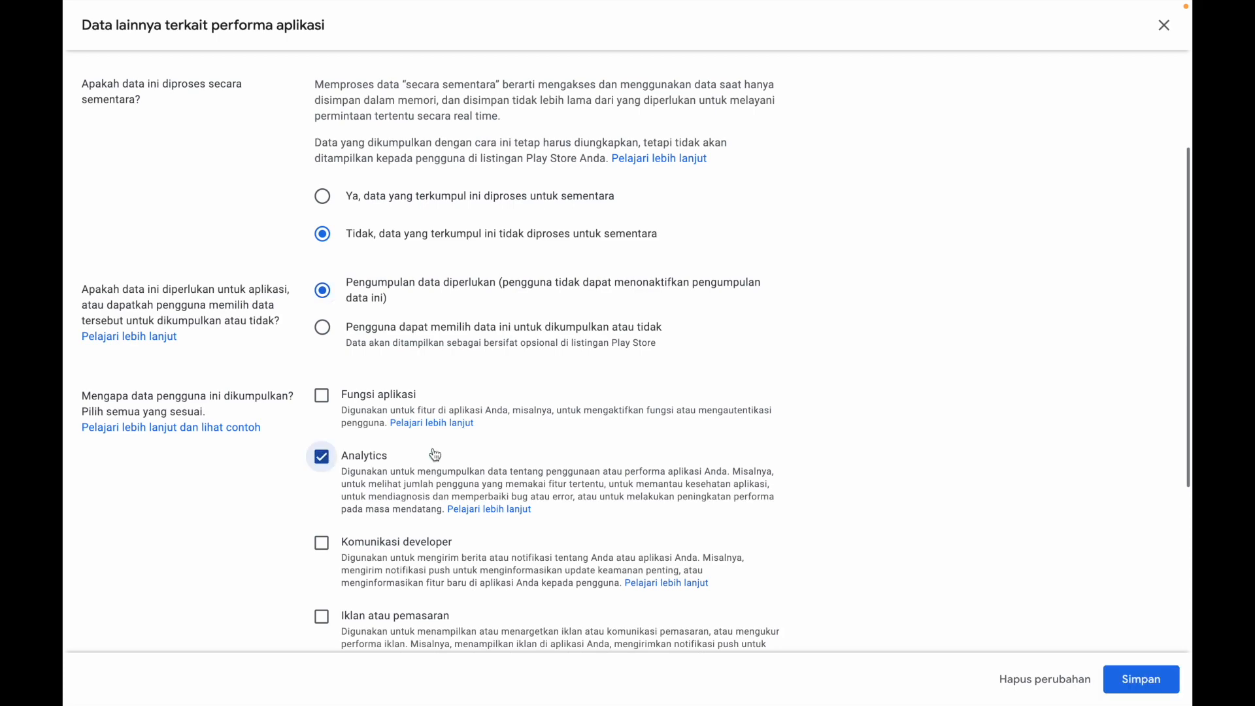
{"action": "scroll", "coordinate": [647, 478], "scroll_direction": "down", "scroll_amount": 5}
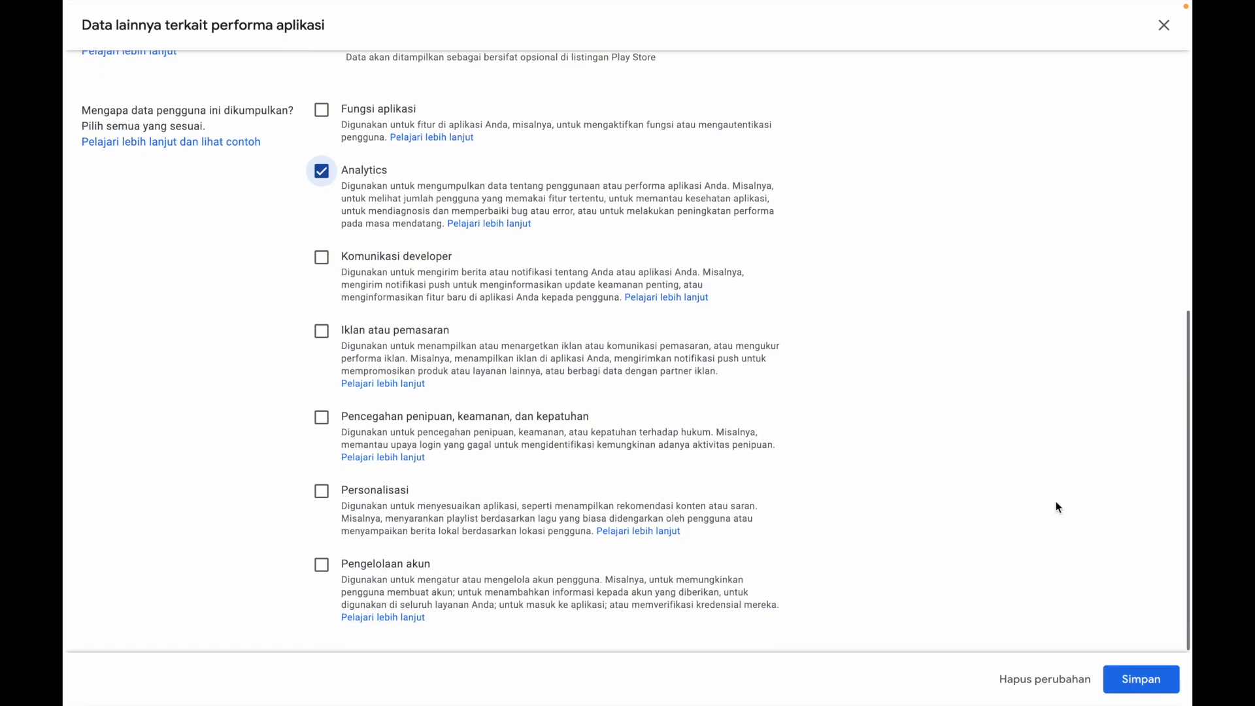
{"action": "left_click", "coordinate": [1135, 680]}
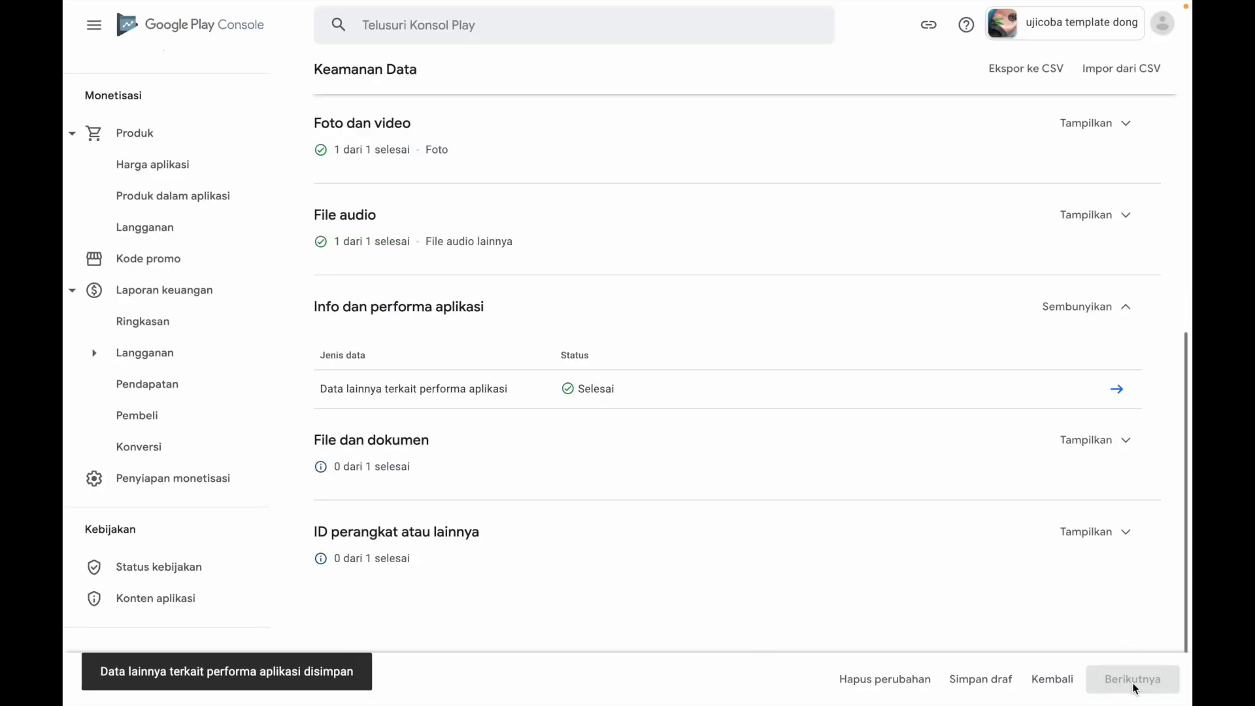
Declare File dan dokumen as Dikumpulkan, Tidak for temporary processing, user-optional, with Fungsi aplikasi as the purpose, and save the answers
{"action": "left_click", "coordinate": [1101, 442]}
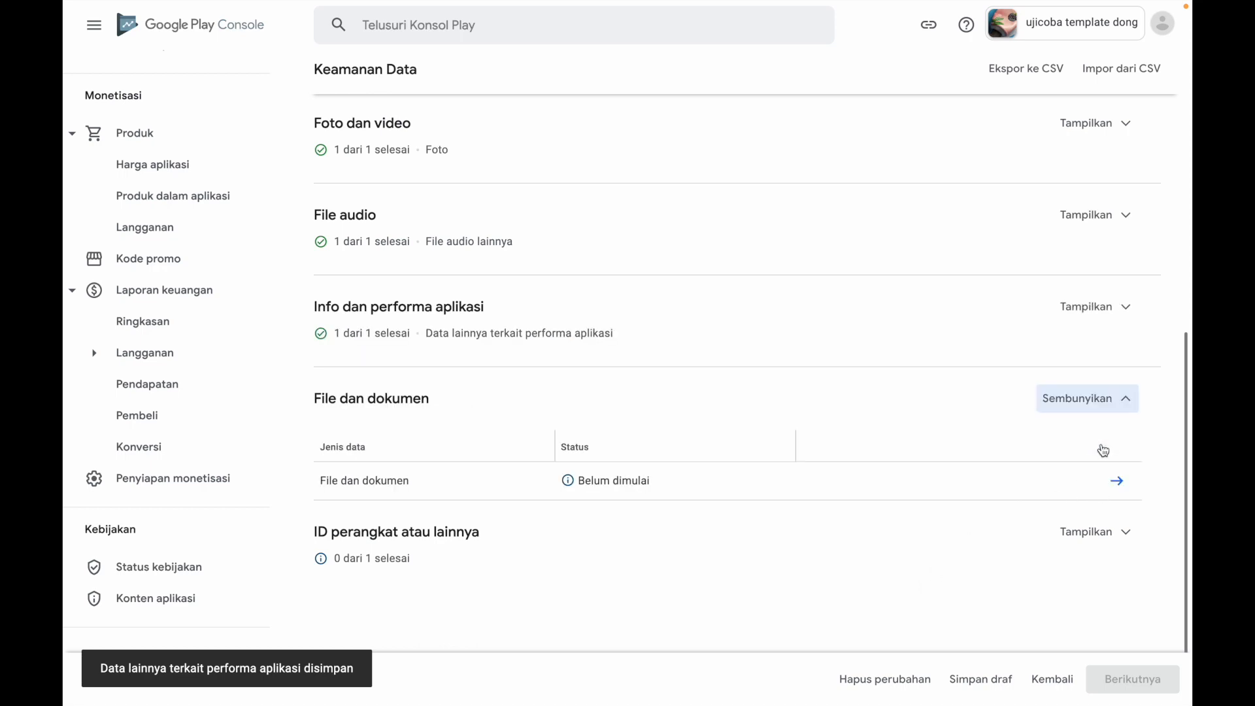
{"action": "left_click", "coordinate": [1121, 481]}
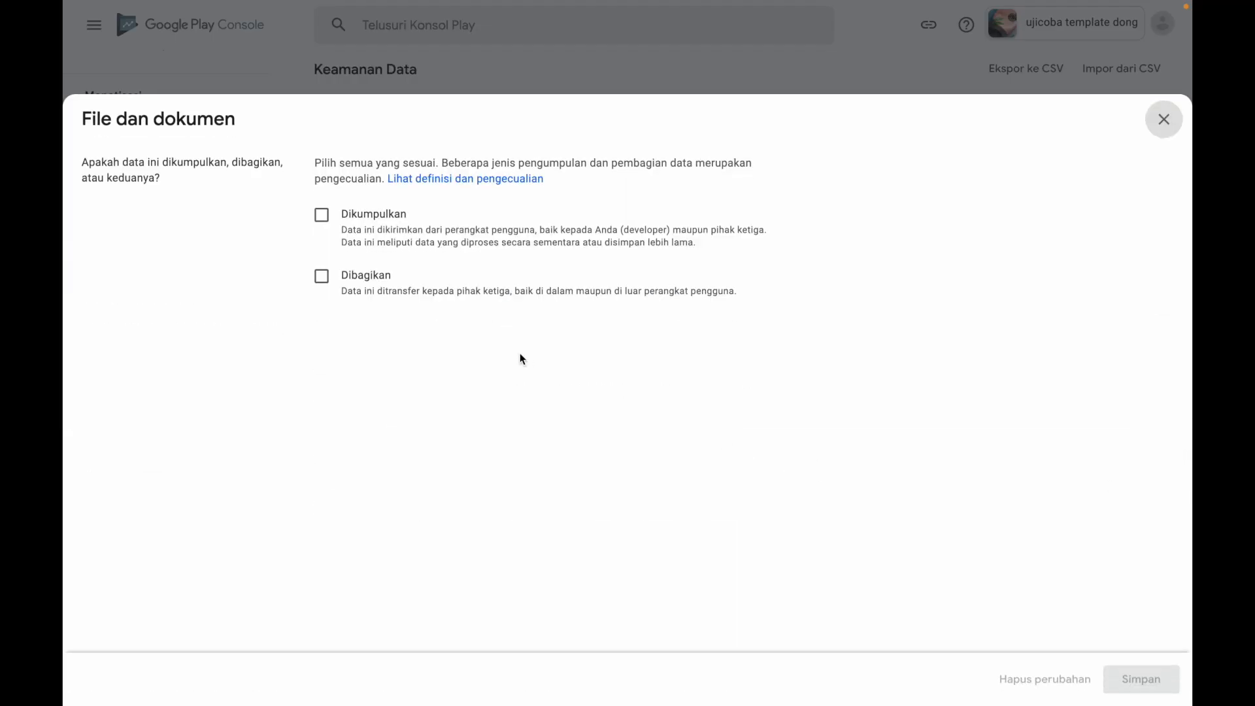
{"action": "left_click", "coordinate": [322, 215]}
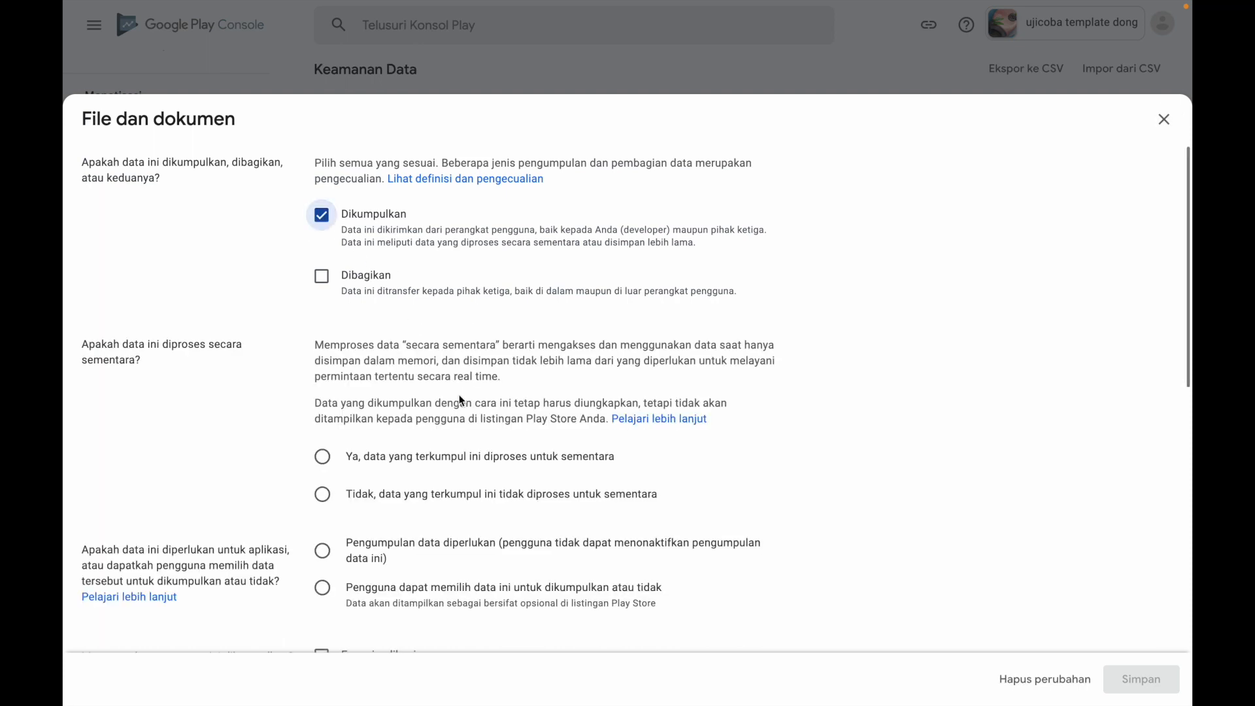
{"action": "left_click", "coordinate": [323, 495]}
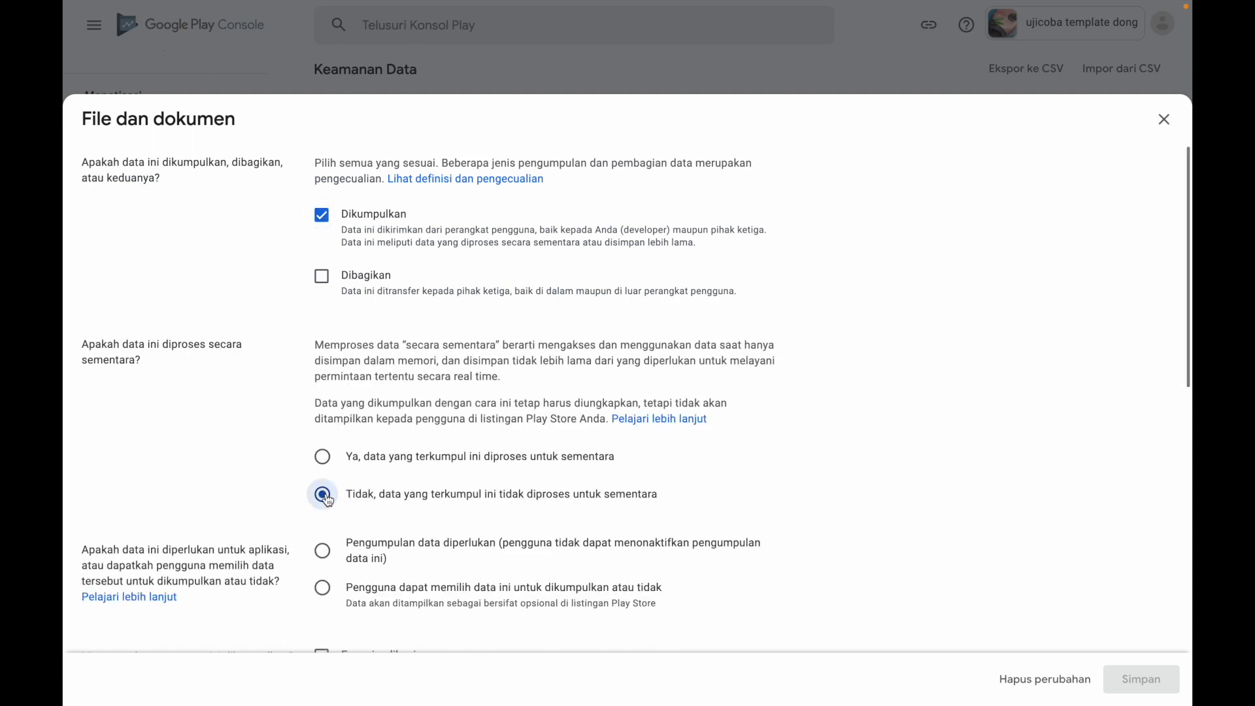
{"action": "left_click", "coordinate": [323, 588]}
{"action": "scroll", "coordinate": [481, 596], "scroll_direction": "down", "scroll_amount": 3}
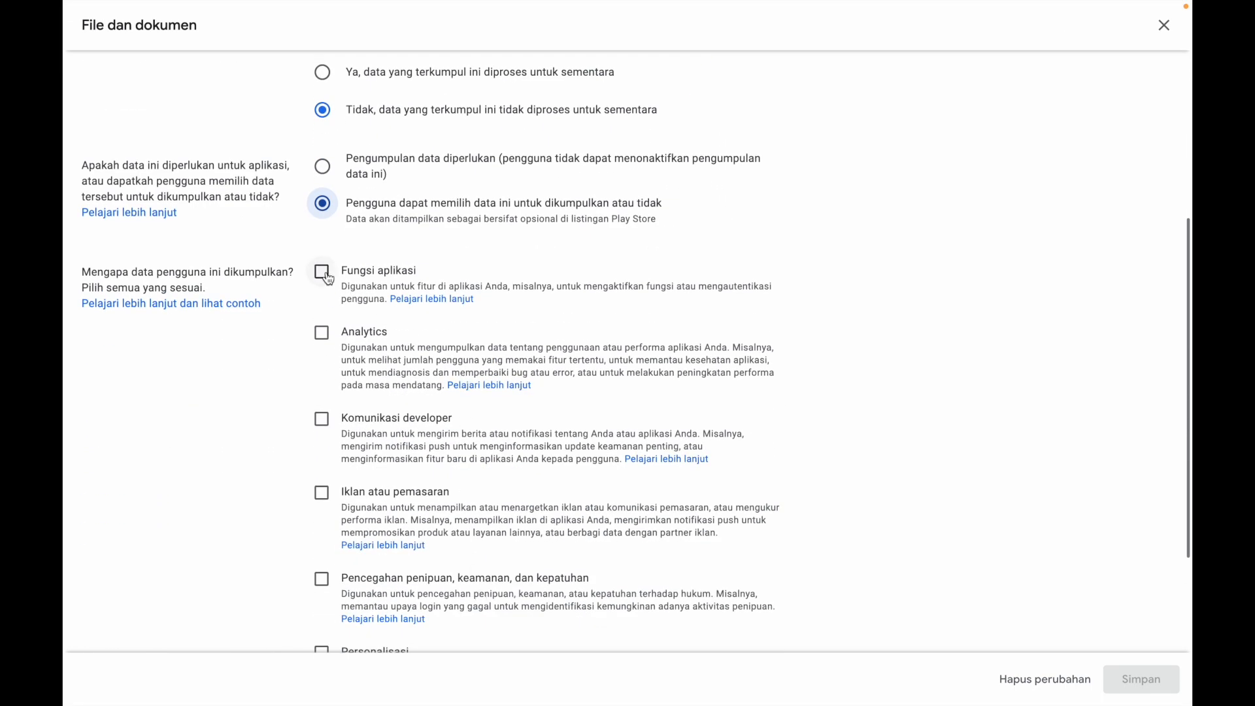
{"action": "left_click", "coordinate": [323, 272]}
{"action": "left_click", "coordinate": [1138, 678]}
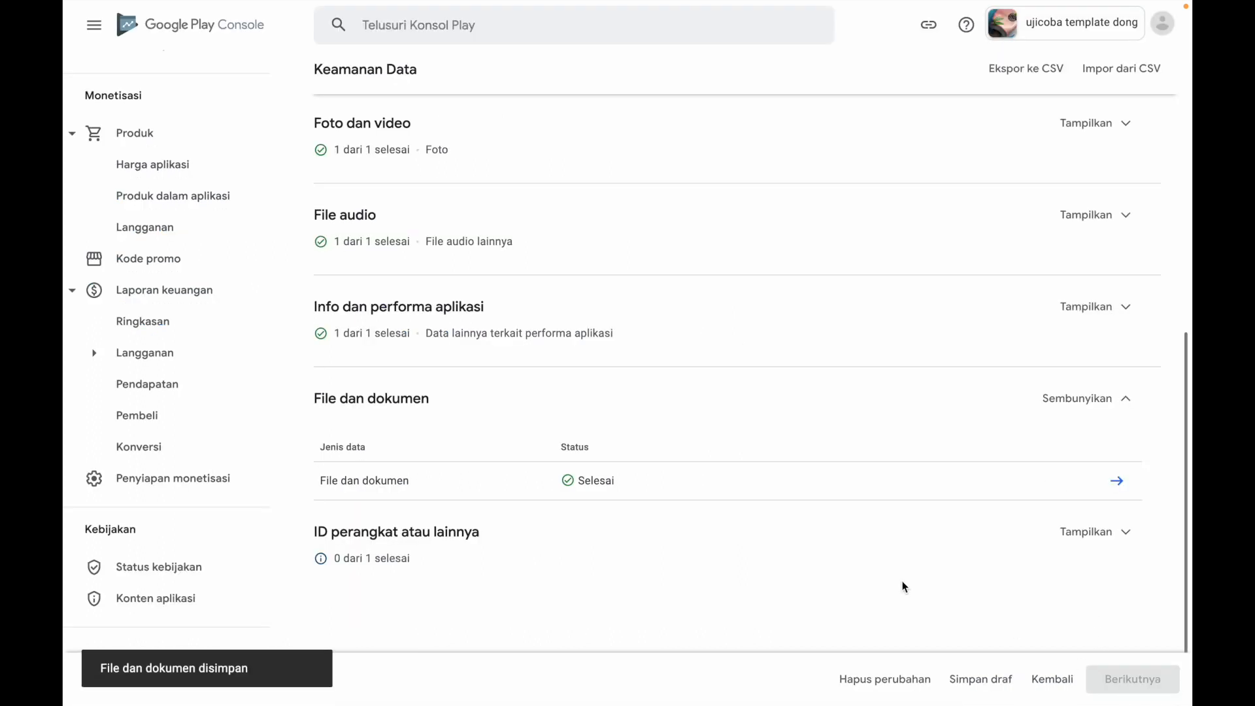
Declare ID perangkat atau lainnya as Dikumpulkan, Tidak for temporary processing, Pengumpulan data diperlukan, with Pencegahan penipuan, keamanan, dan kepatuhan as the purpose, and save the answers
{"action": "scroll", "coordinate": [904, 586], "scroll_direction": "down", "scroll_amount": 2}
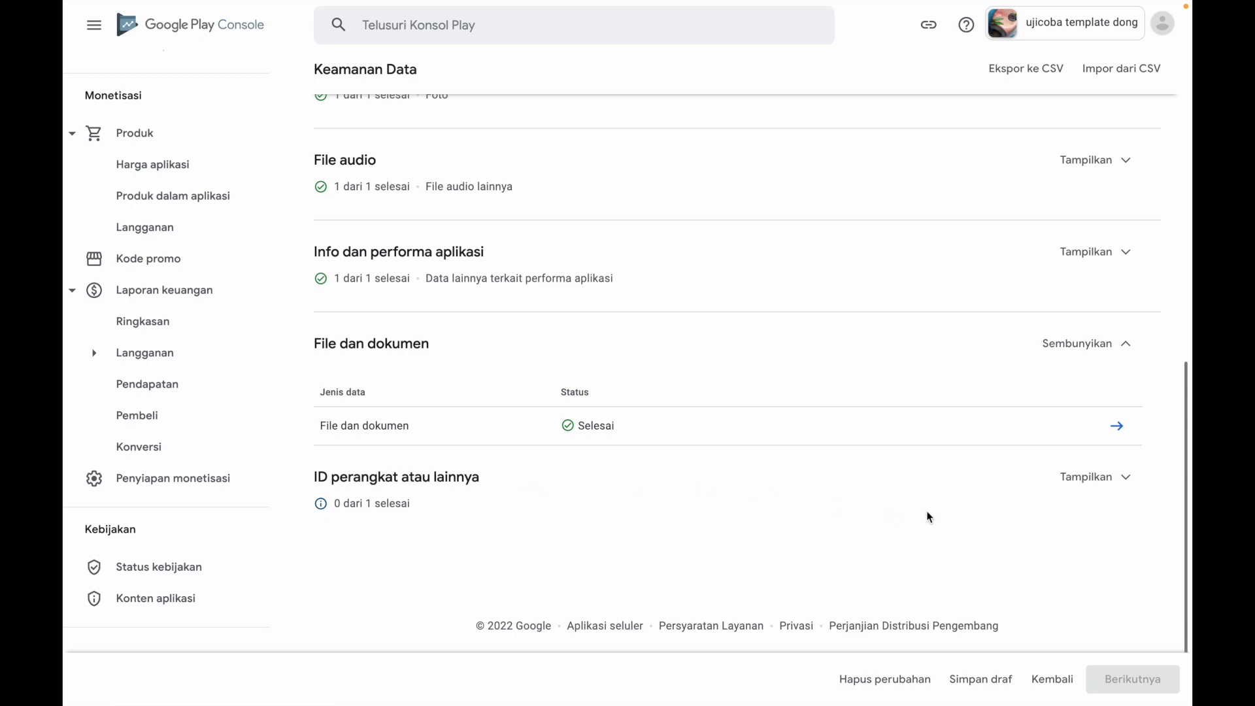
{"action": "left_click", "coordinate": [1087, 478]}
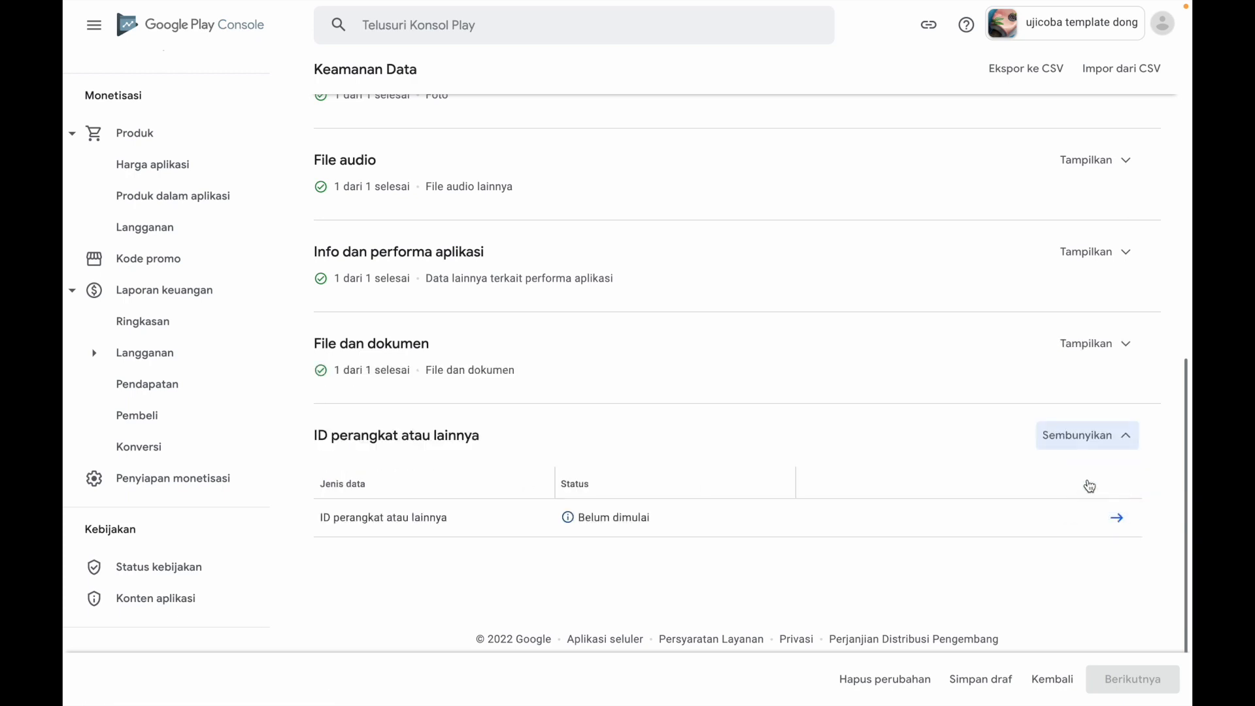
{"action": "left_click", "coordinate": [1116, 518]}
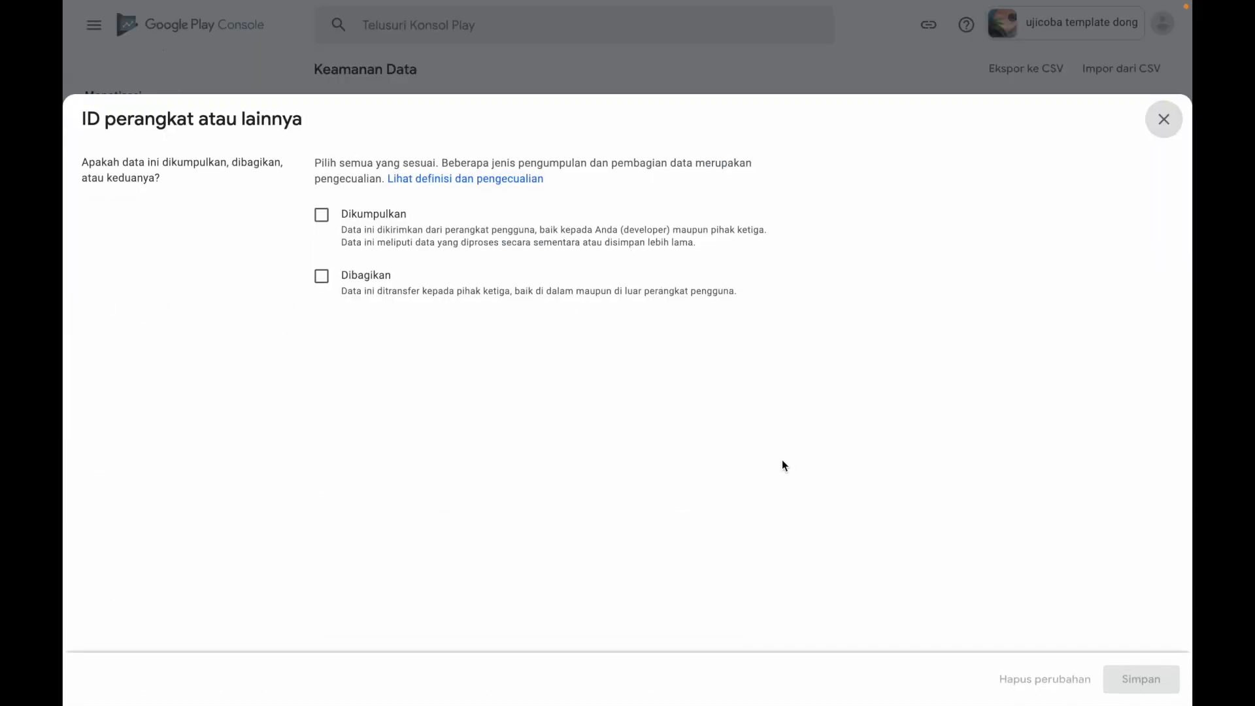
{"action": "left_click", "coordinate": [321, 215]}
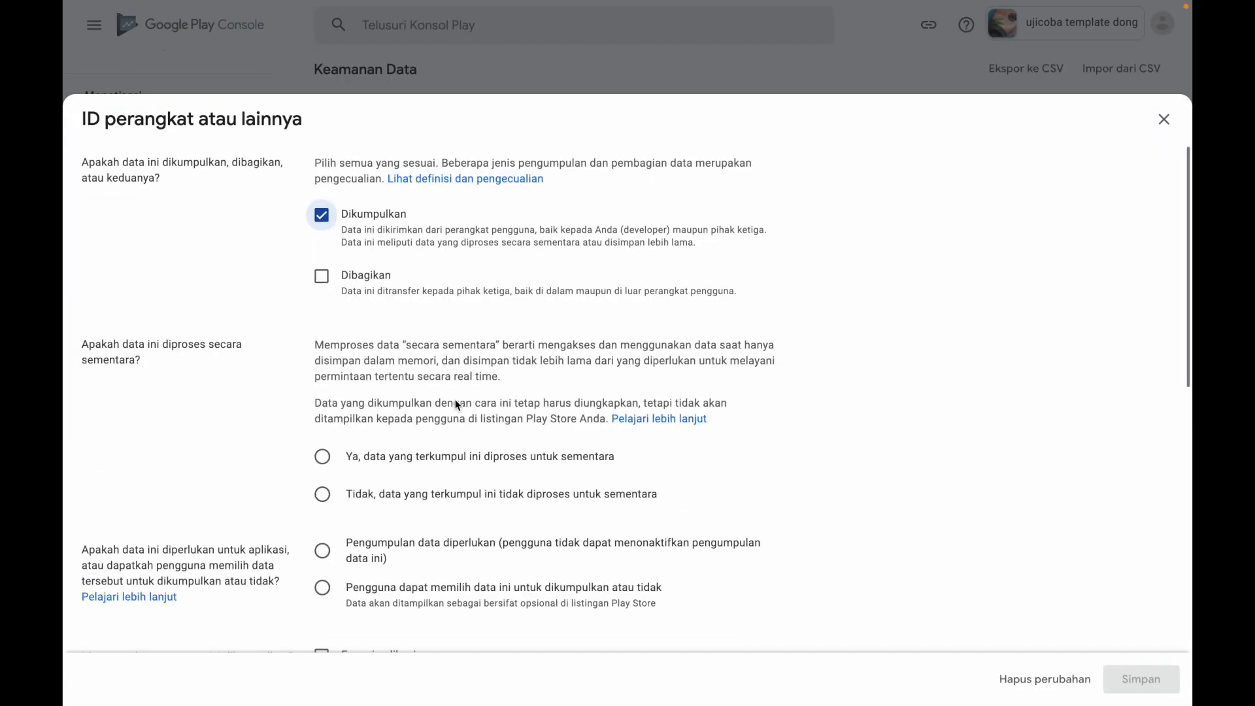
{"action": "left_click", "coordinate": [326, 498]}
{"action": "scroll", "coordinate": [502, 506], "scroll_direction": "down", "scroll_amount": 3}
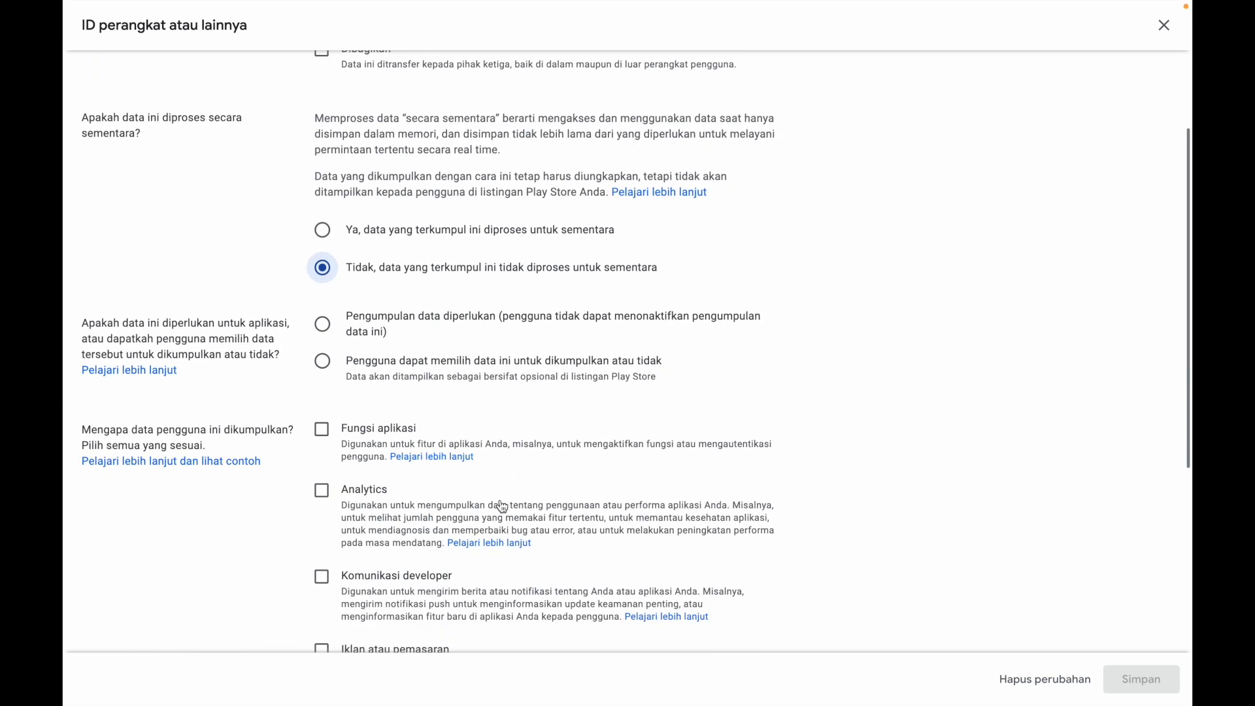
{"action": "left_click", "coordinate": [325, 327]}
{"action": "scroll", "coordinate": [468, 437], "scroll_direction": "down", "scroll_amount": 3}
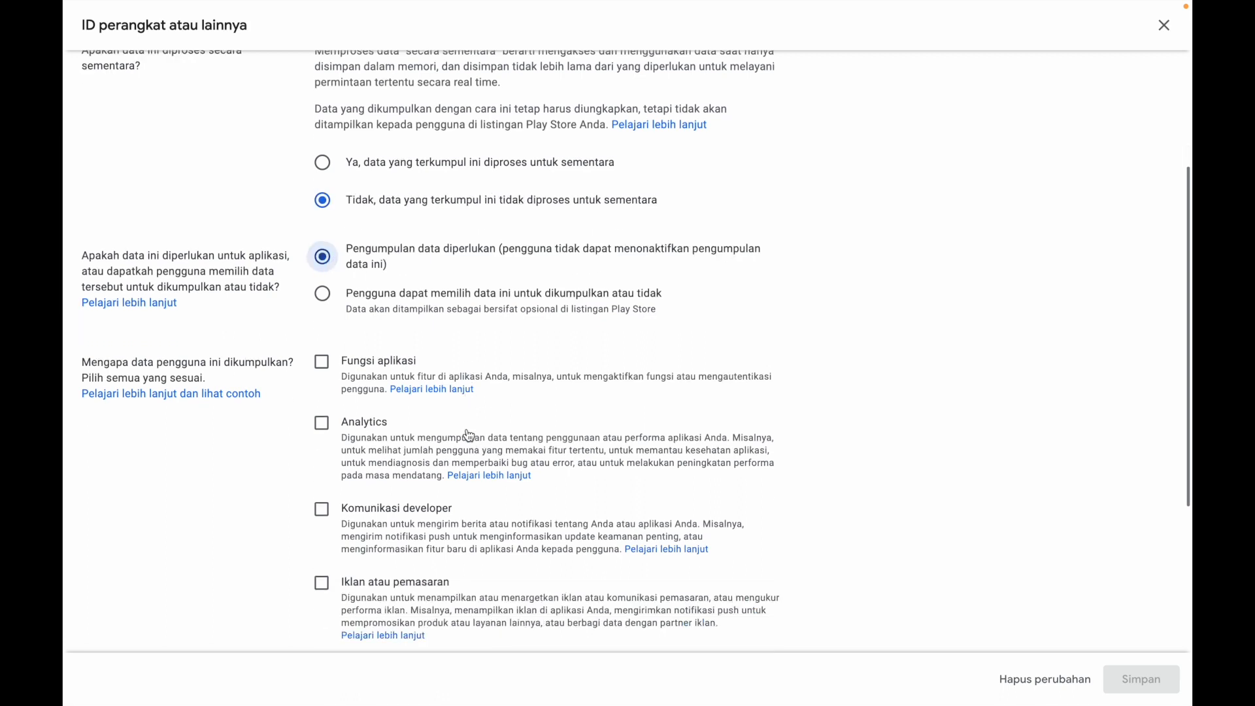
{"action": "scroll", "coordinate": [468, 435], "scroll_direction": "down", "scroll_amount": 2}
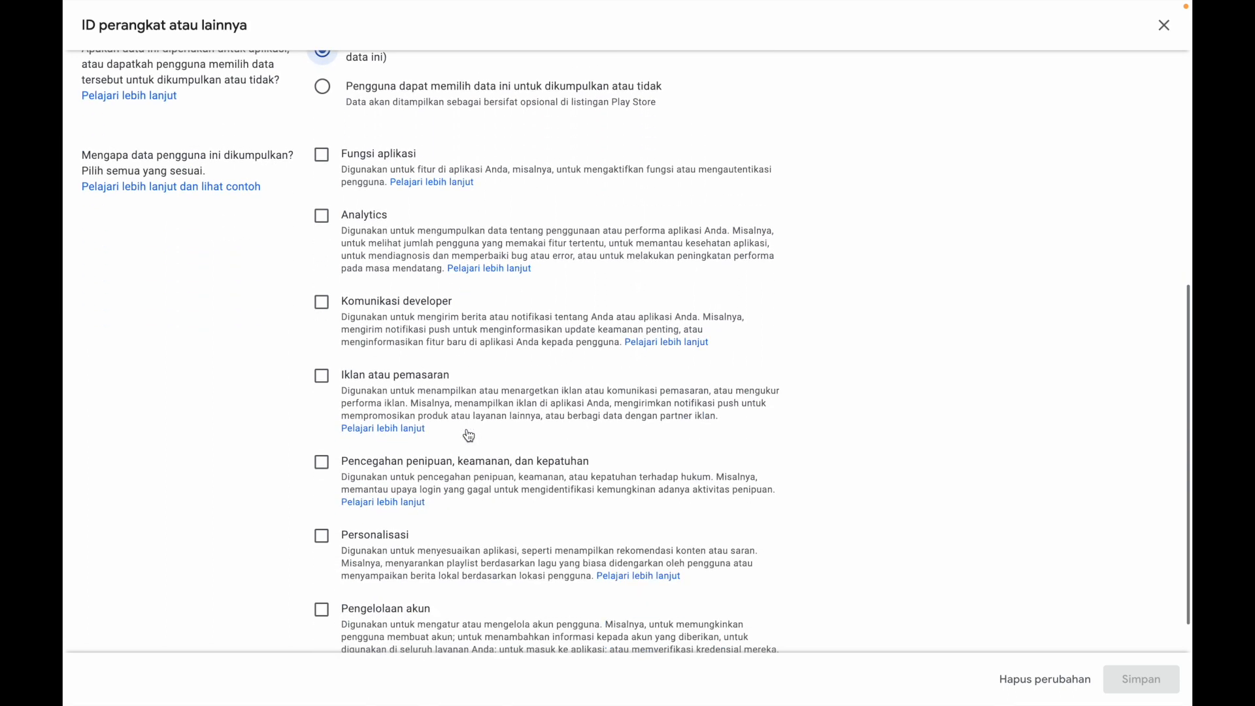
{"action": "left_click", "coordinate": [321, 464]}
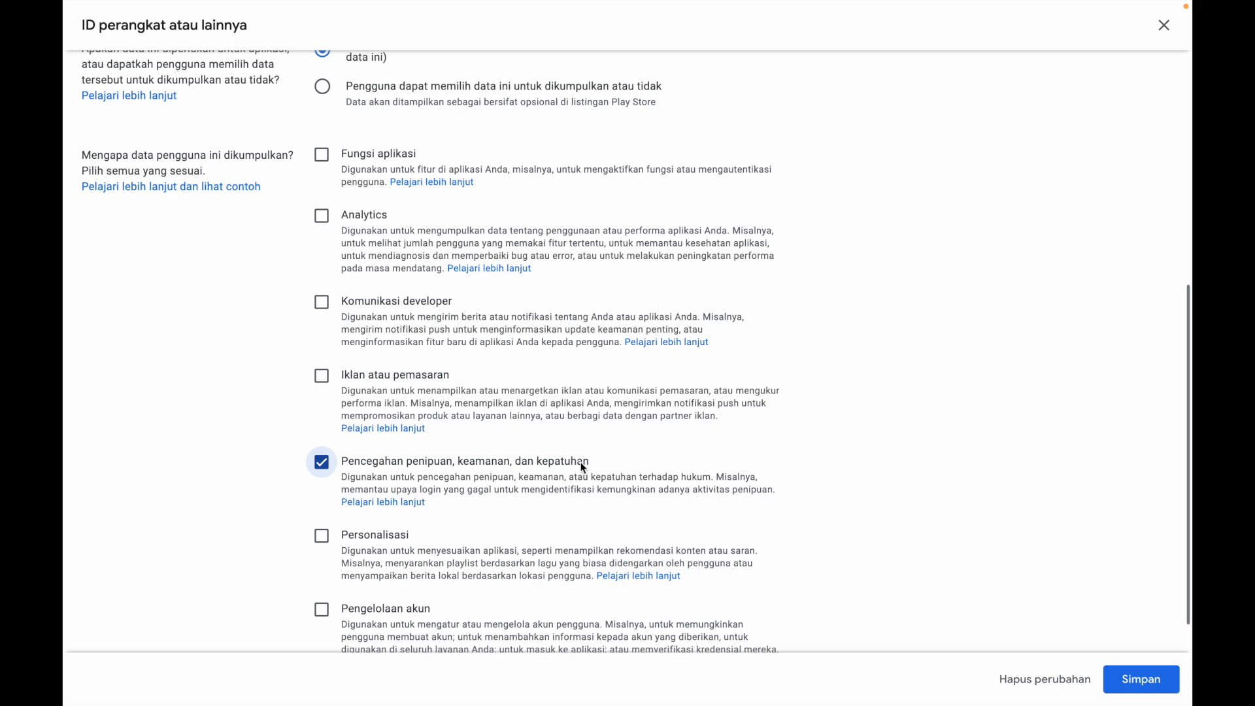
{"action": "left_click", "coordinate": [1125, 681]}
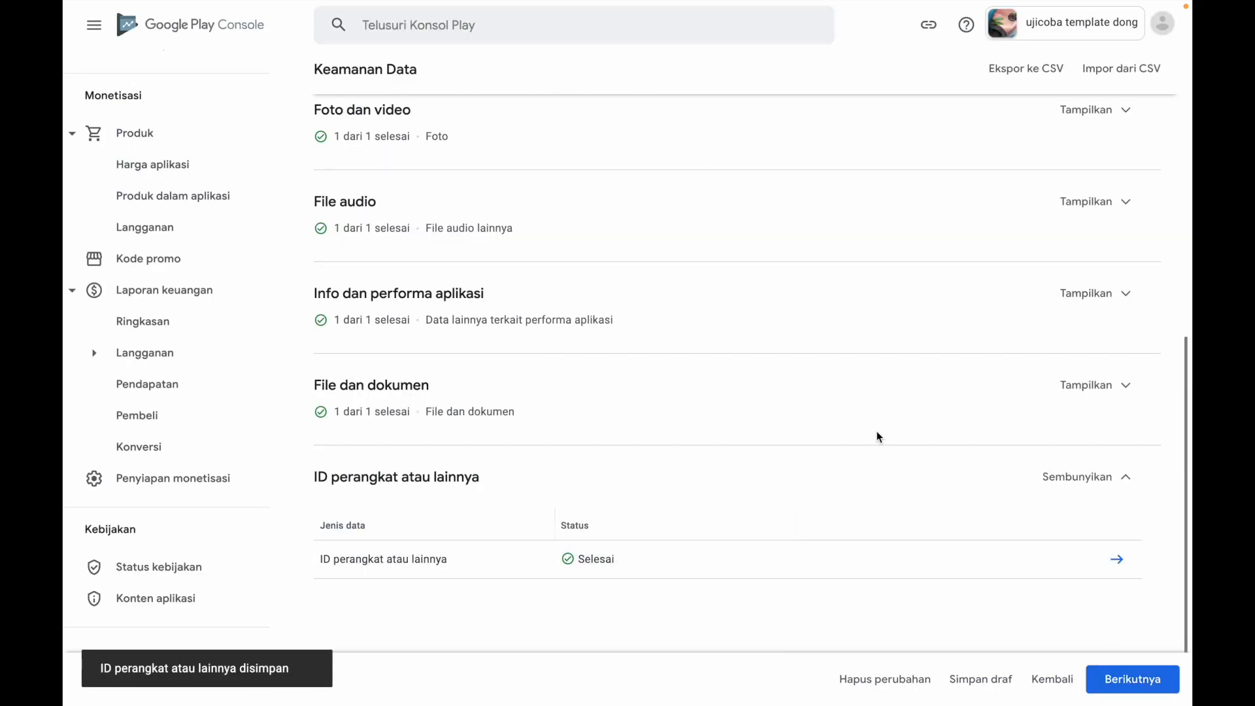
Check the completion status of every data category under Penggunaan dan penanganan data and continue to the Pratinjau stage
{"action": "scroll", "coordinate": [877, 436], "scroll_direction": "up", "scroll_amount": 1}
{"action": "scroll", "coordinate": [876, 435], "scroll_direction": "up", "scroll_amount": 8}
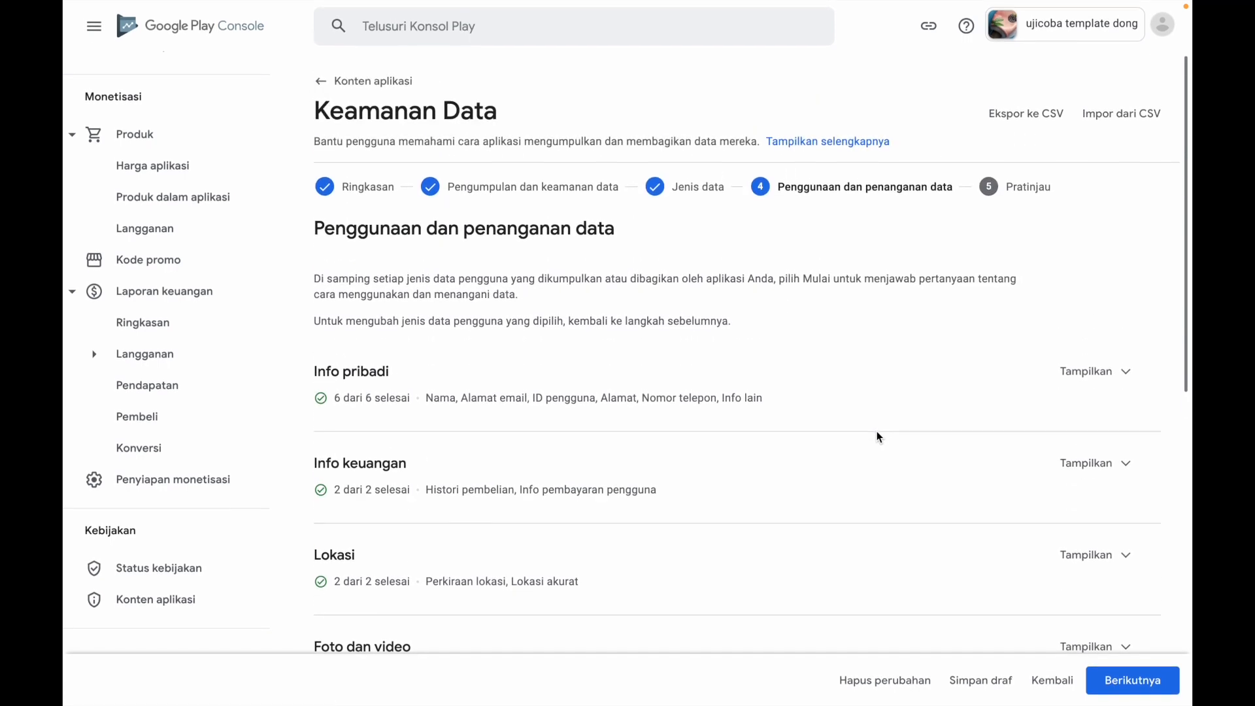
{"action": "scroll", "coordinate": [876, 434], "scroll_direction": "down", "scroll_amount": 3}
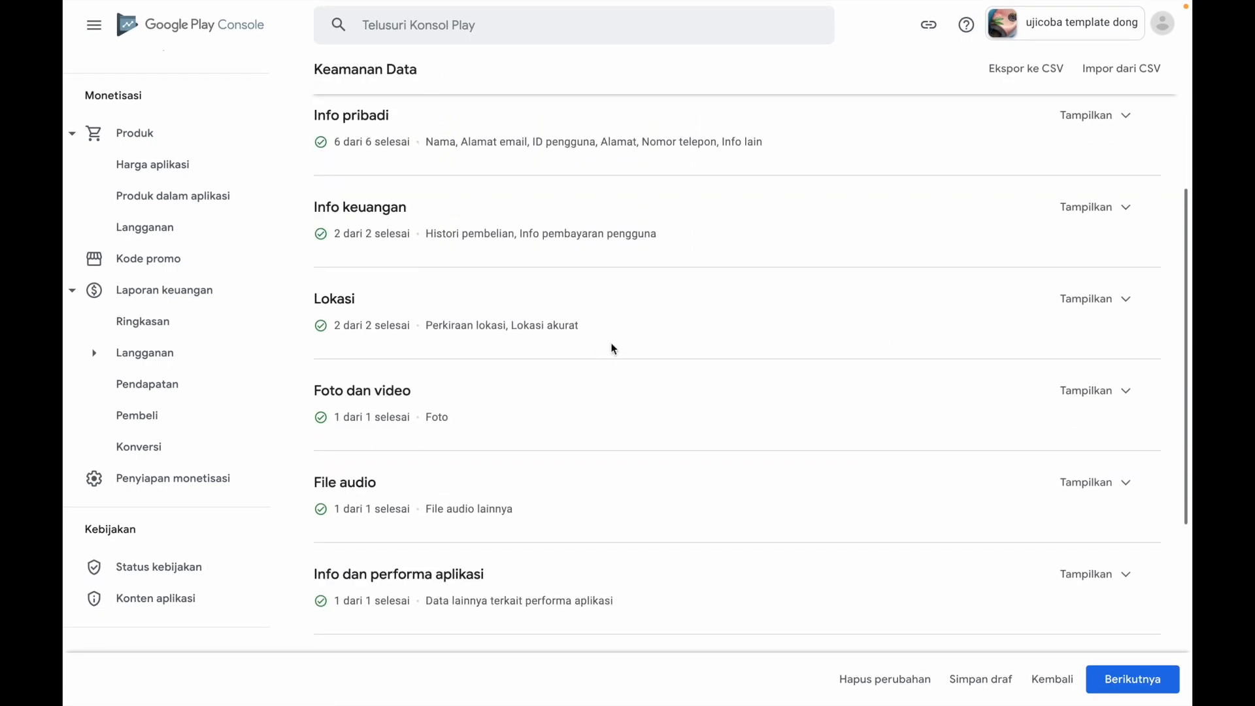
{"action": "scroll", "coordinate": [612, 359], "scroll_direction": "down", "scroll_amount": 5}
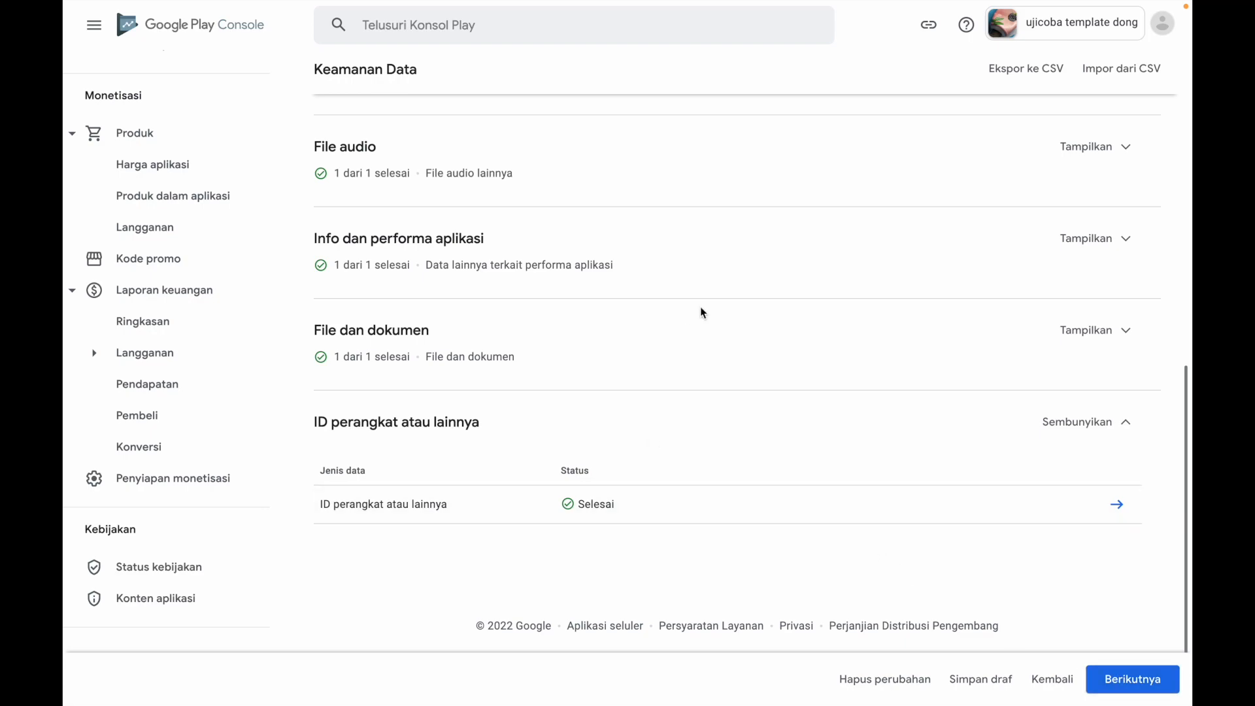
{"action": "scroll", "coordinate": [692, 331], "scroll_direction": "up", "scroll_amount": 10}
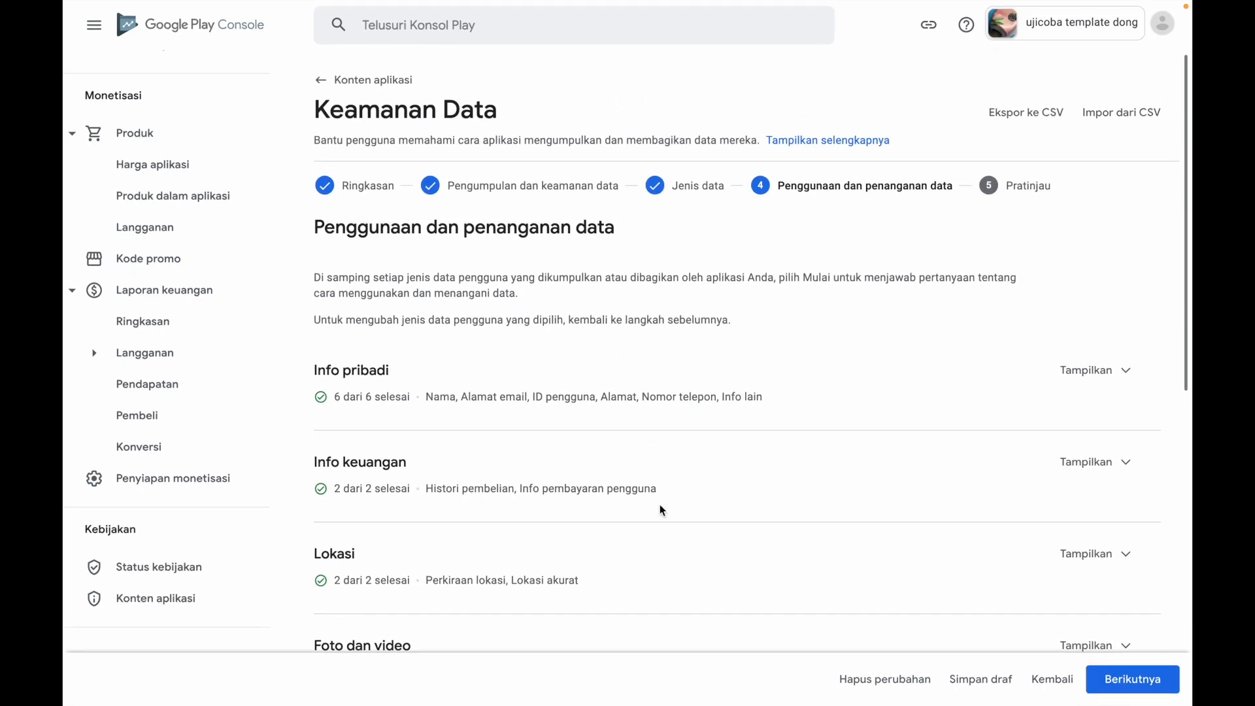
{"action": "scroll", "coordinate": [660, 510], "scroll_direction": "down", "scroll_amount": 10}
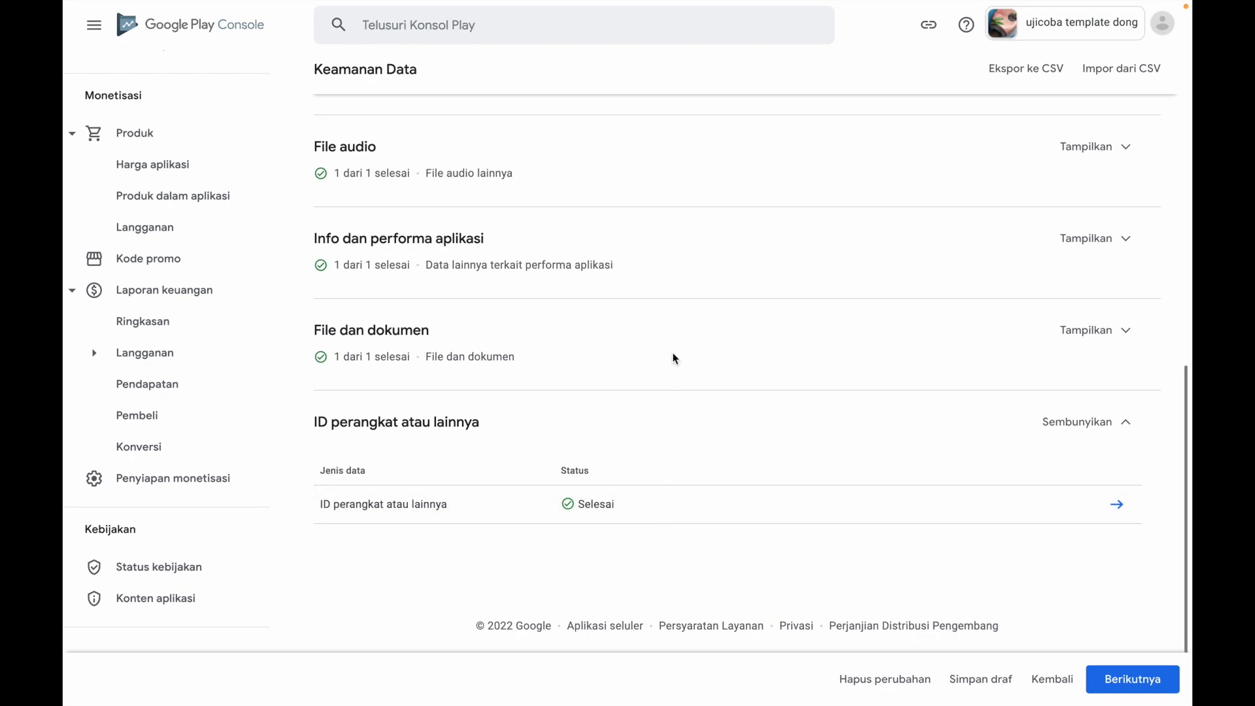
{"action": "scroll", "coordinate": [673, 357], "scroll_direction": "up", "scroll_amount": 10}
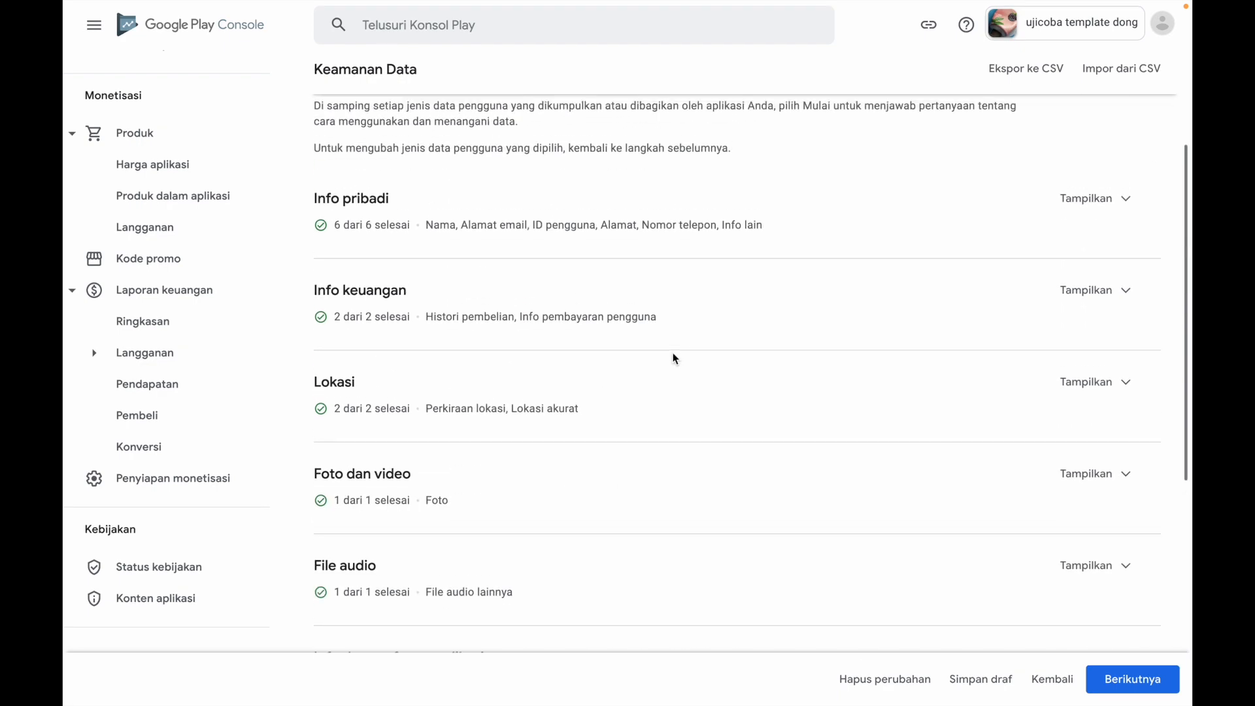
{"action": "scroll", "coordinate": [673, 356], "scroll_direction": "down", "scroll_amount": 10}
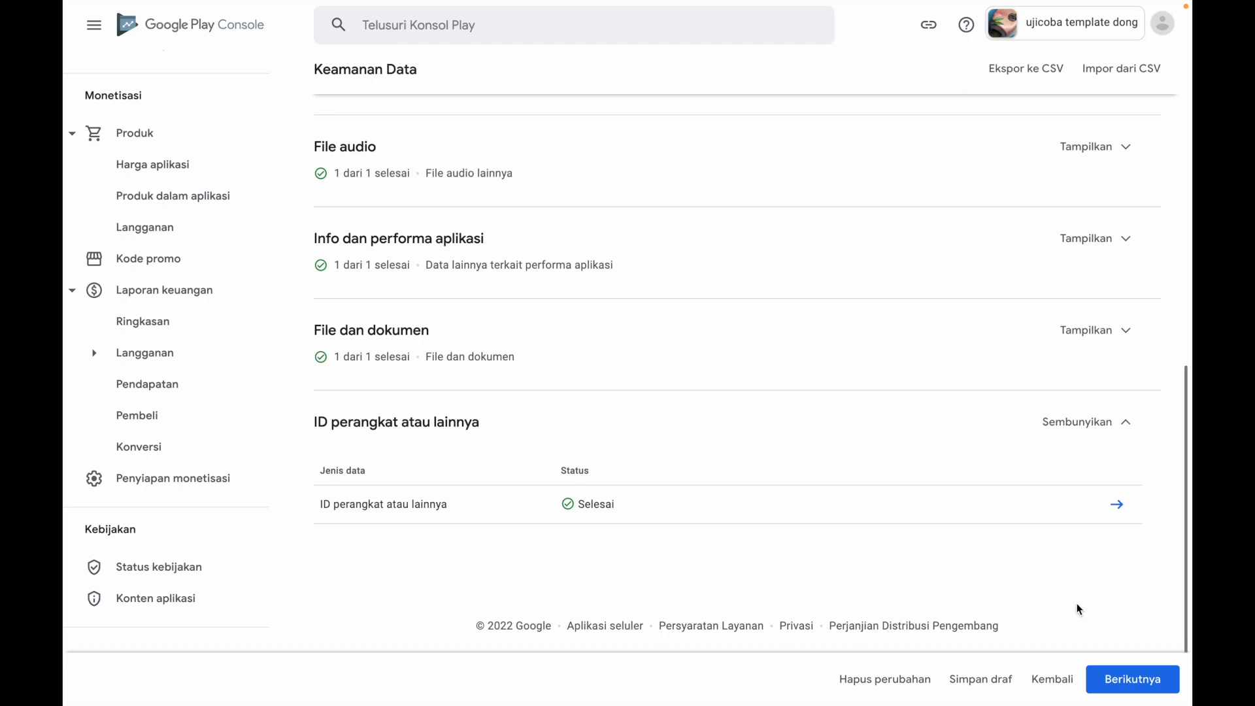
{"action": "left_click", "coordinate": [1134, 682]}
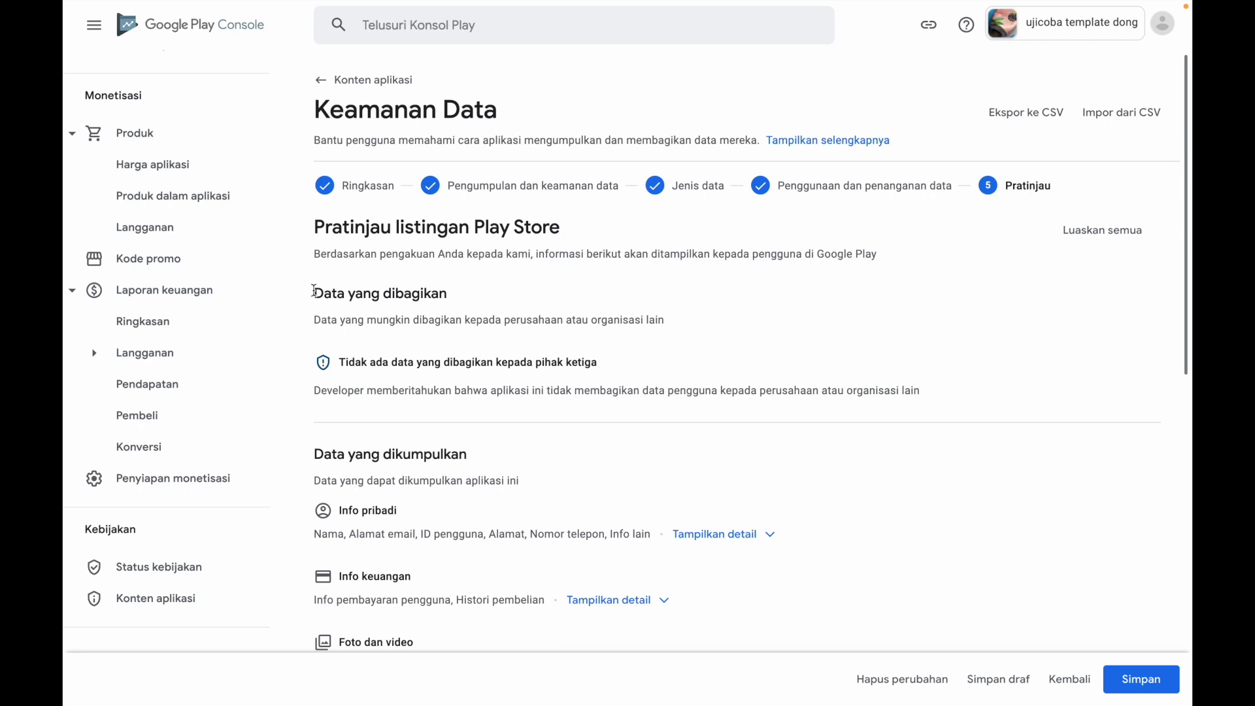
Examine the Data yang dibagikan, Data yang dikumpulkan and Praktik keamanan sections of the Play Store listing preview
{"action": "left_click_drag", "start_coordinate": [314, 291], "coordinate": [613, 334]}
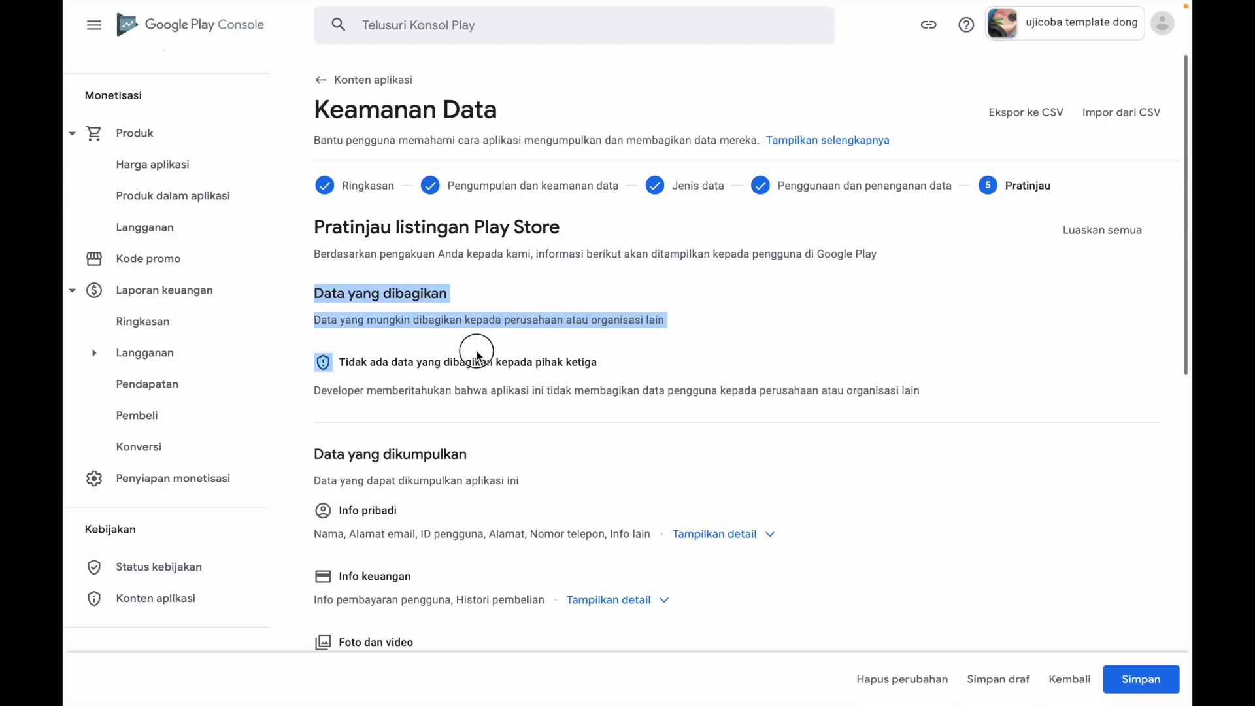
{"action": "left_click", "coordinate": [369, 371]}
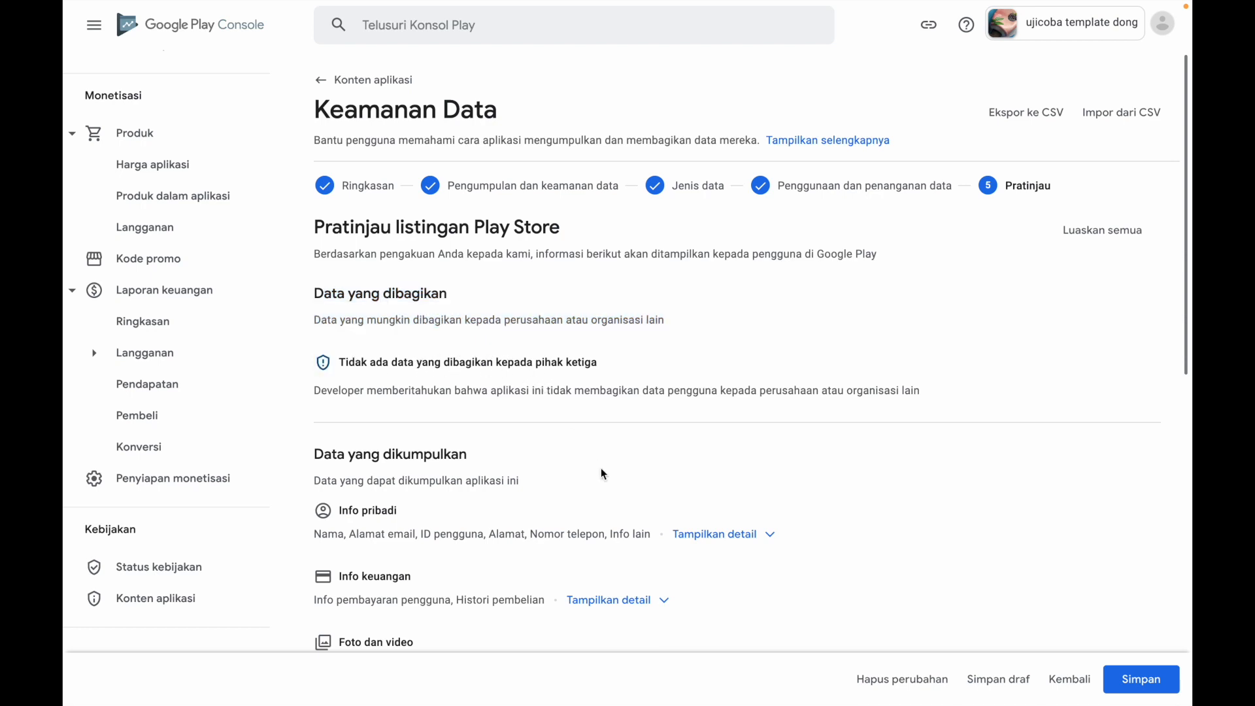
{"action": "scroll", "coordinate": [601, 469], "scroll_direction": "down", "scroll_amount": 5}
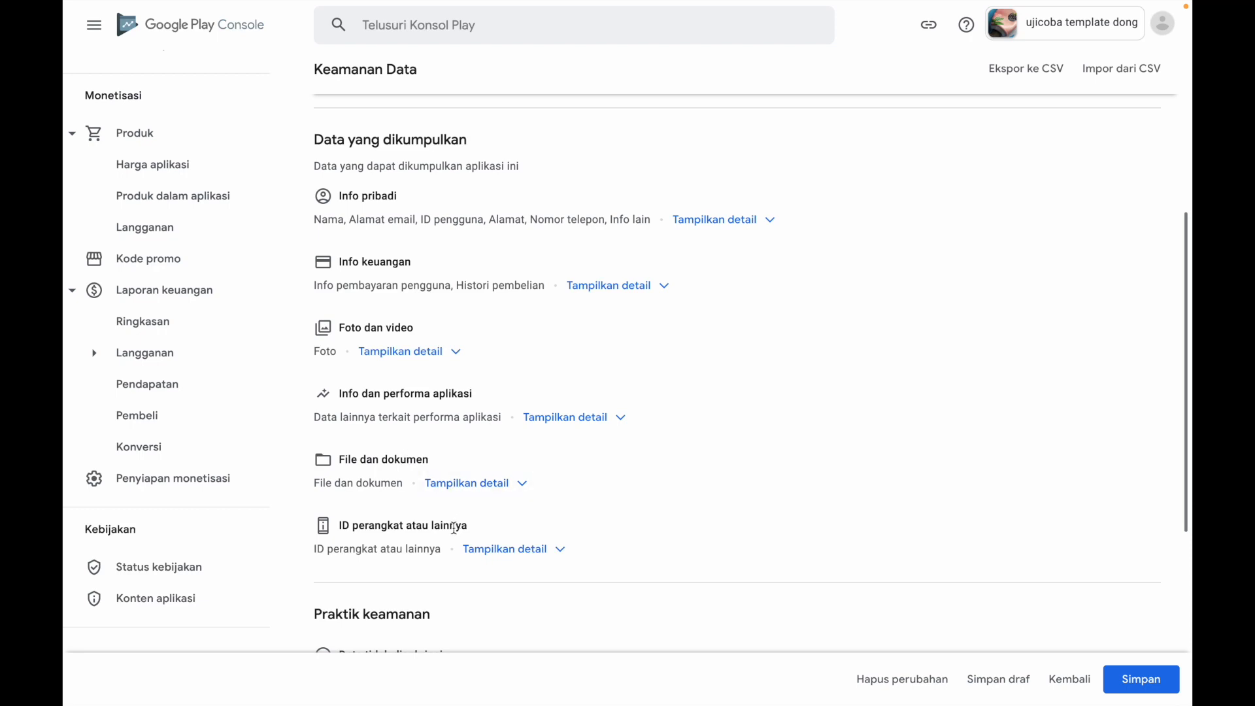
{"action": "scroll", "coordinate": [688, 529], "scroll_direction": "down", "scroll_amount": 2}
{"action": "scroll", "coordinate": [688, 529], "scroll_direction": "down", "scroll_amount": 3}
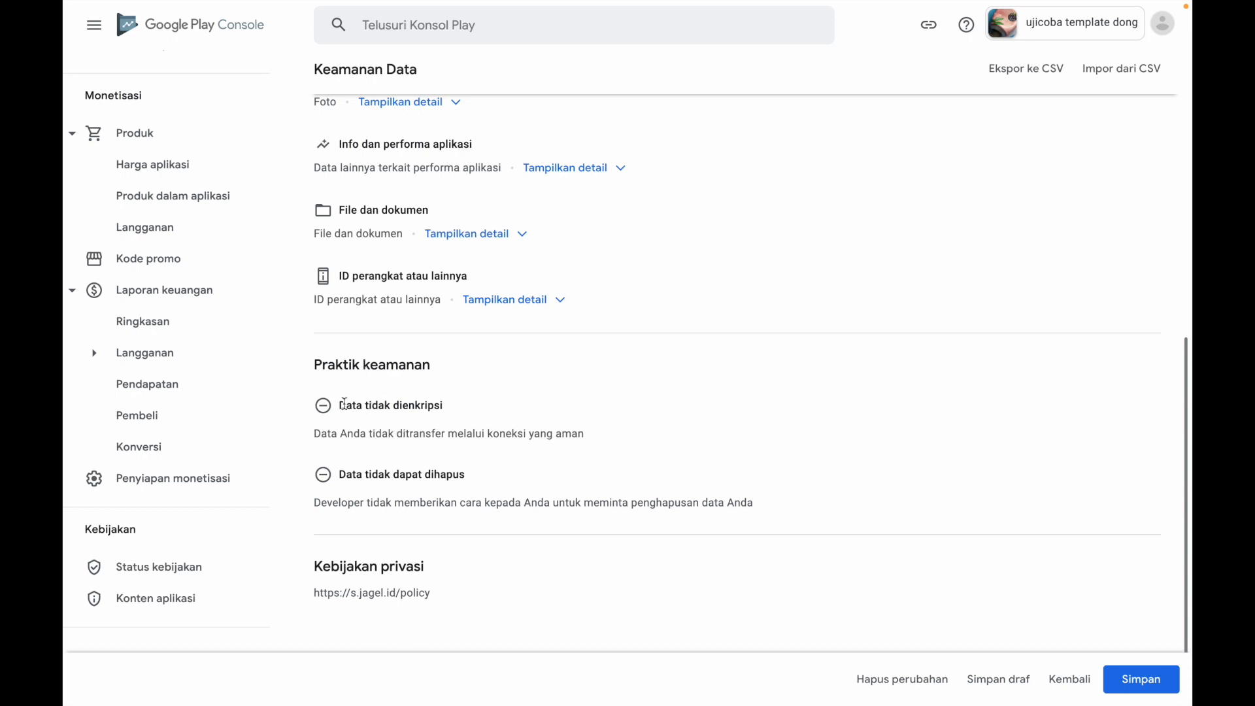
{"action": "left_click_drag", "start_coordinate": [341, 405], "coordinate": [423, 431]}
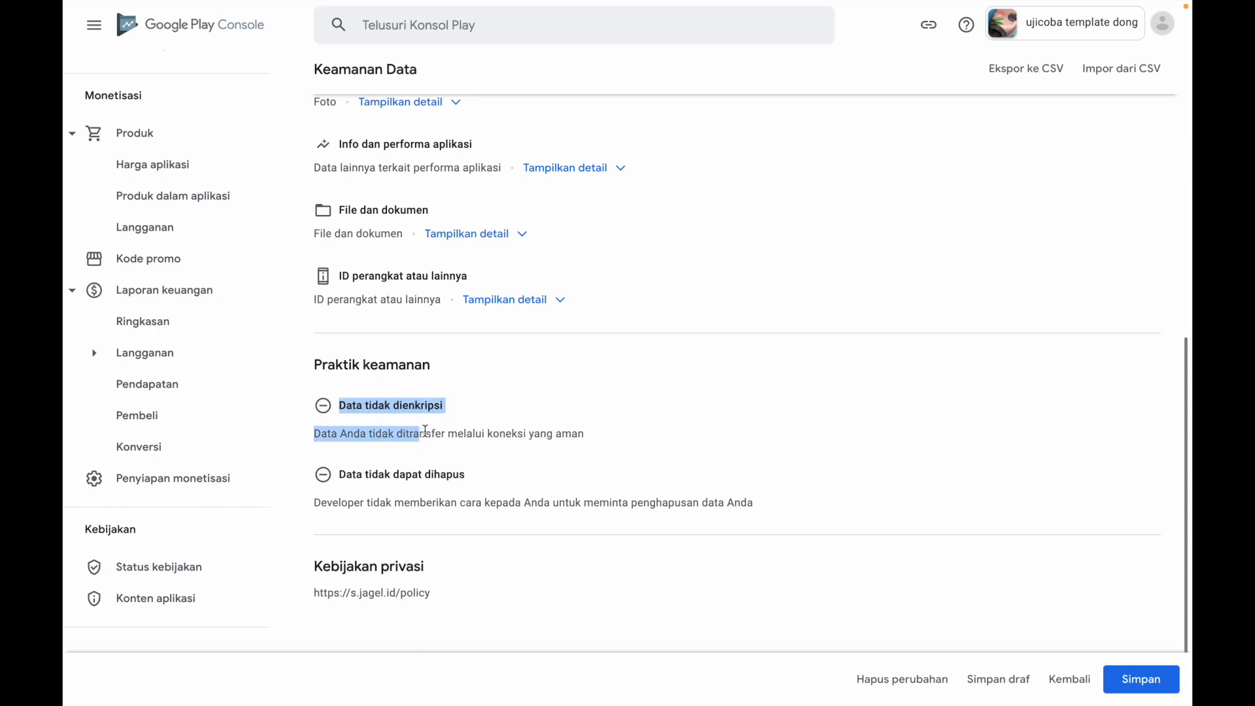
{"action": "left_click", "coordinate": [460, 448]}
{"action": "left_click_drag", "start_coordinate": [371, 475], "coordinate": [448, 498]}
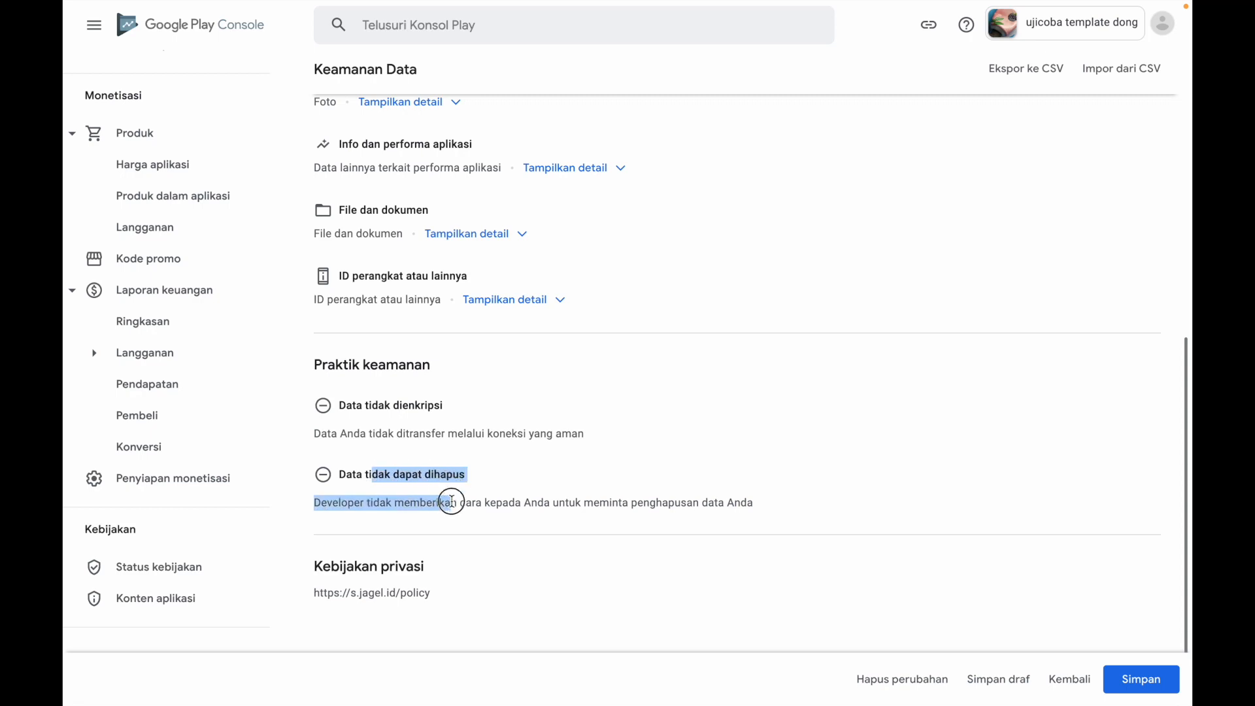
{"action": "left_click", "coordinate": [522, 564]}
Examine the privacy policy URL under Kebijakan privasi at the end of the listing preview
{"action": "scroll", "coordinate": [523, 566], "scroll_direction": "down", "scroll_amount": 2}
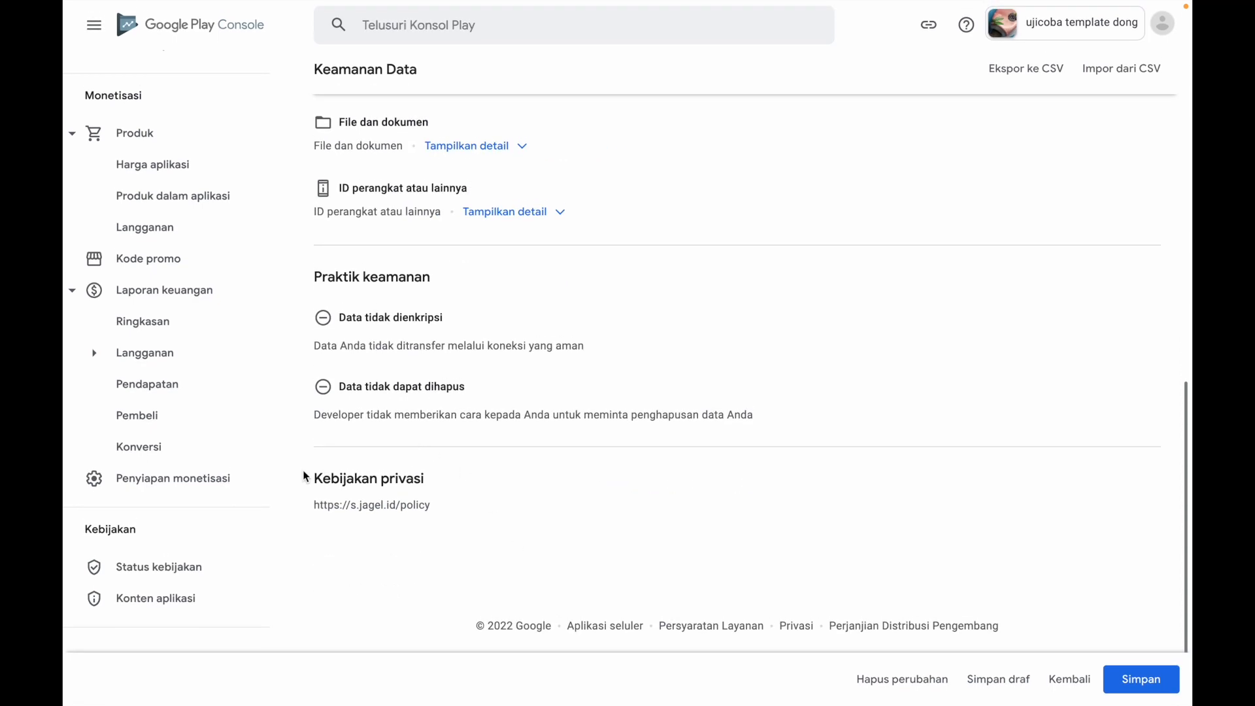
{"action": "left_click_drag", "start_coordinate": [312, 478], "coordinate": [439, 506]}
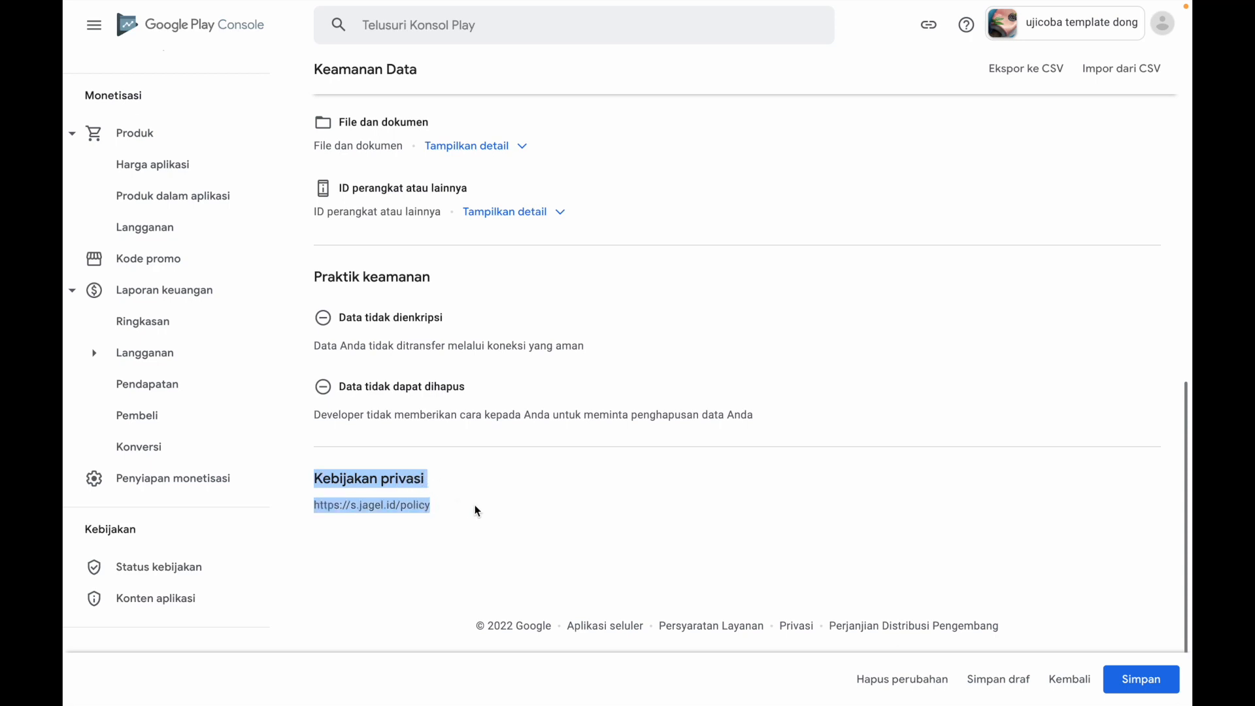
{"action": "left_click", "coordinate": [491, 509]}
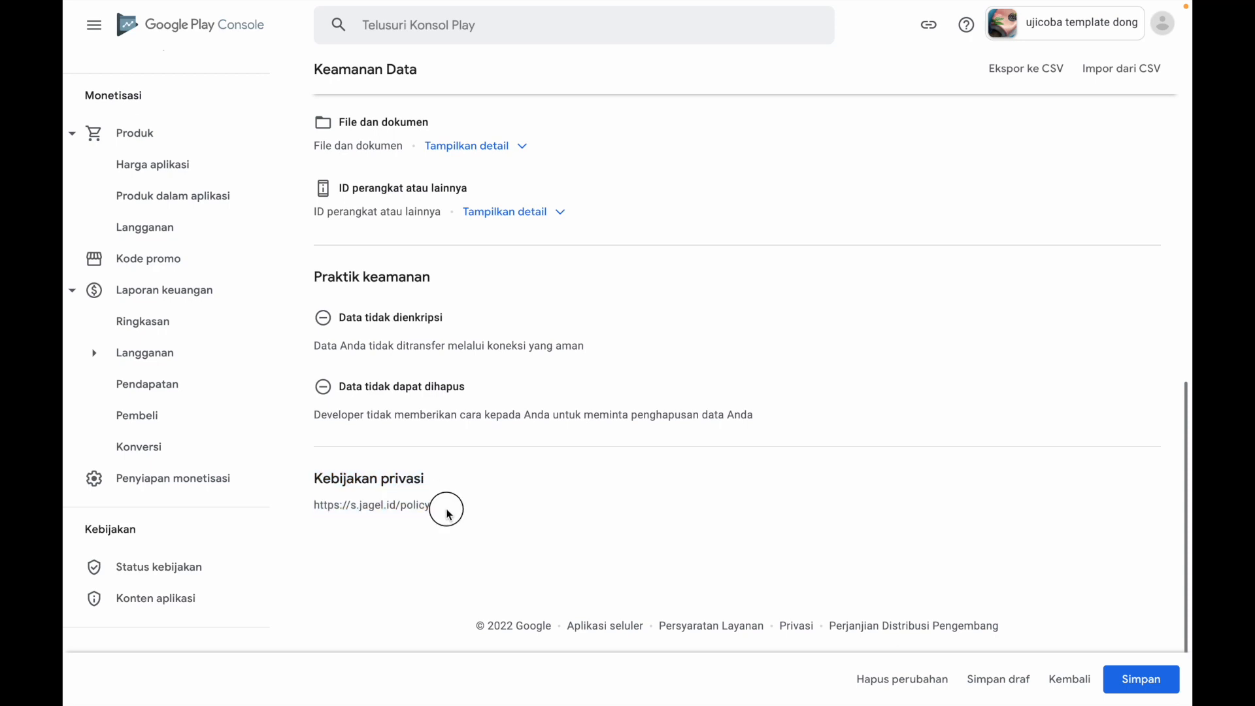
{"action": "left_click_drag", "start_coordinate": [443, 507], "coordinate": [313, 507]}
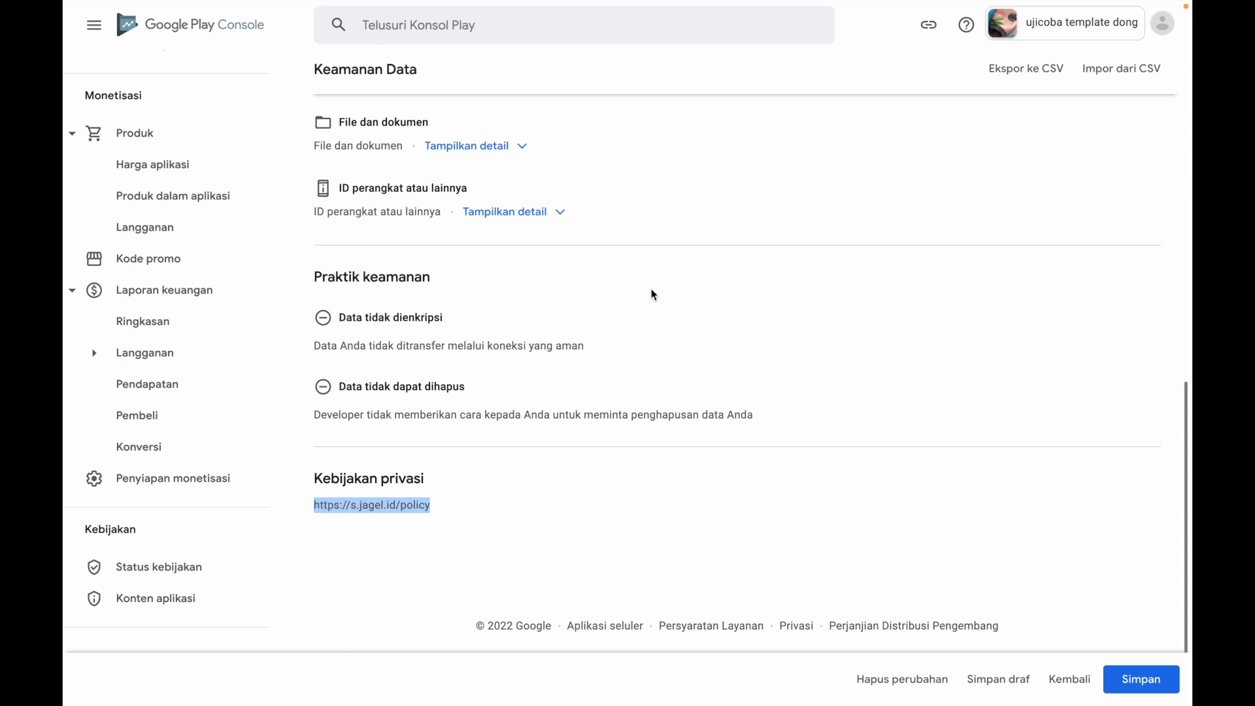
{"action": "left_click", "coordinate": [422, 503]}
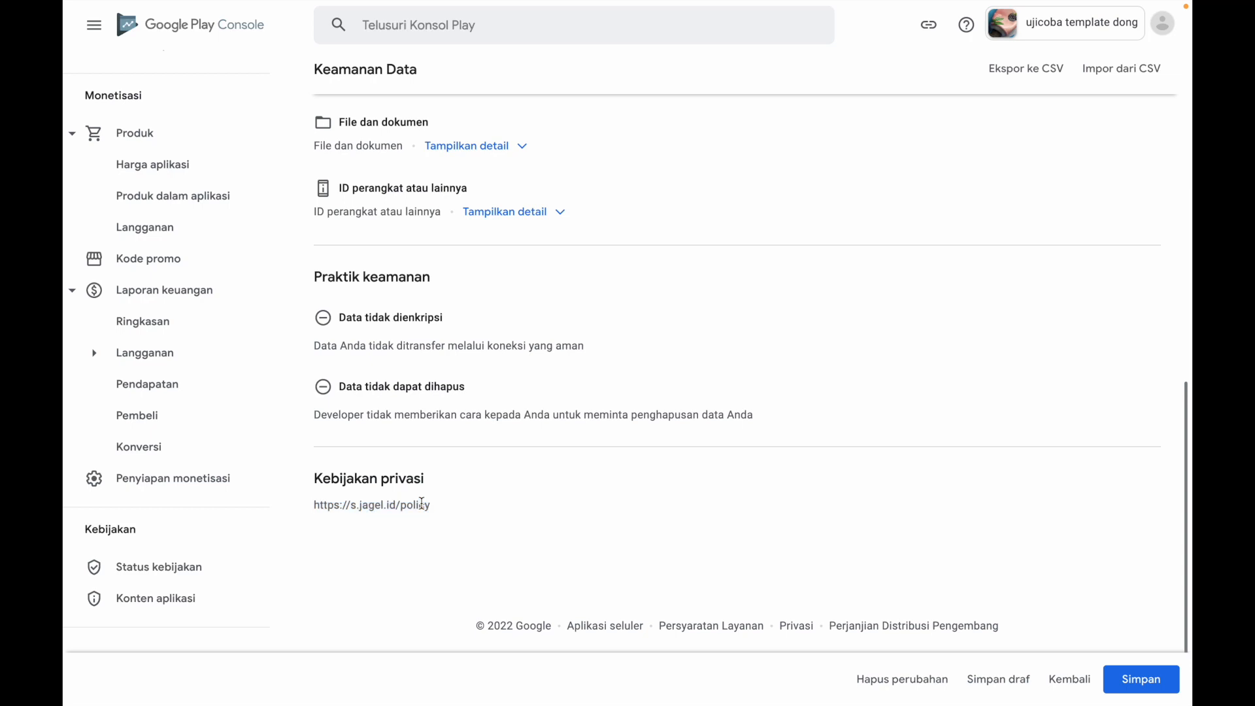
{"action": "left_click_drag", "start_coordinate": [309, 508], "coordinate": [440, 510]}
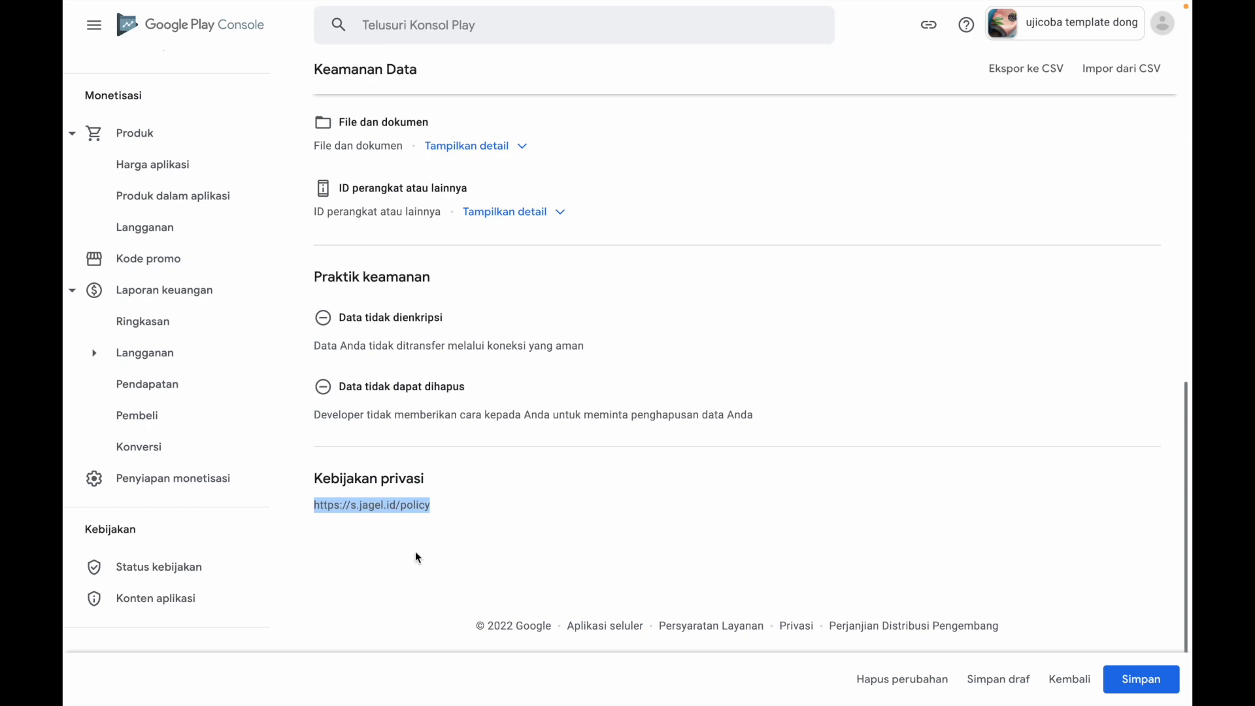
Recheck the Play Store listing preview and save the Keamanan Data form
{"action": "left_click", "coordinate": [600, 538]}
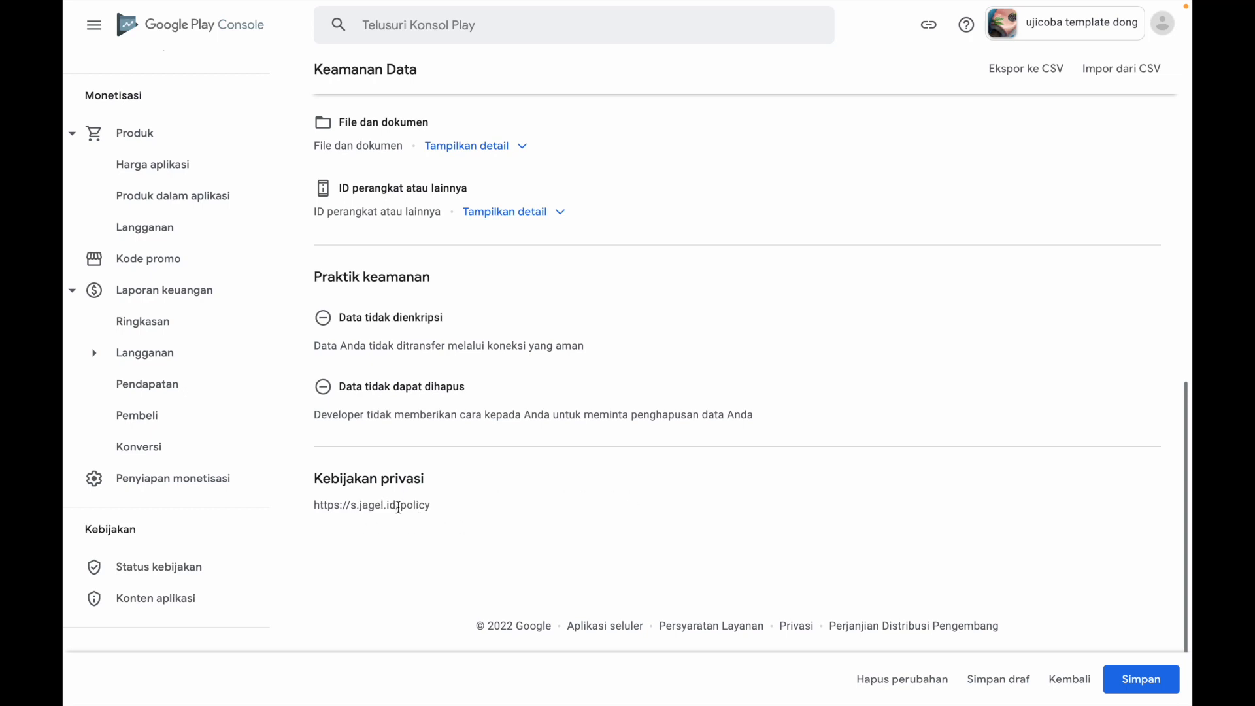
{"action": "scroll", "coordinate": [960, 487], "scroll_direction": "up", "scroll_amount": 10}
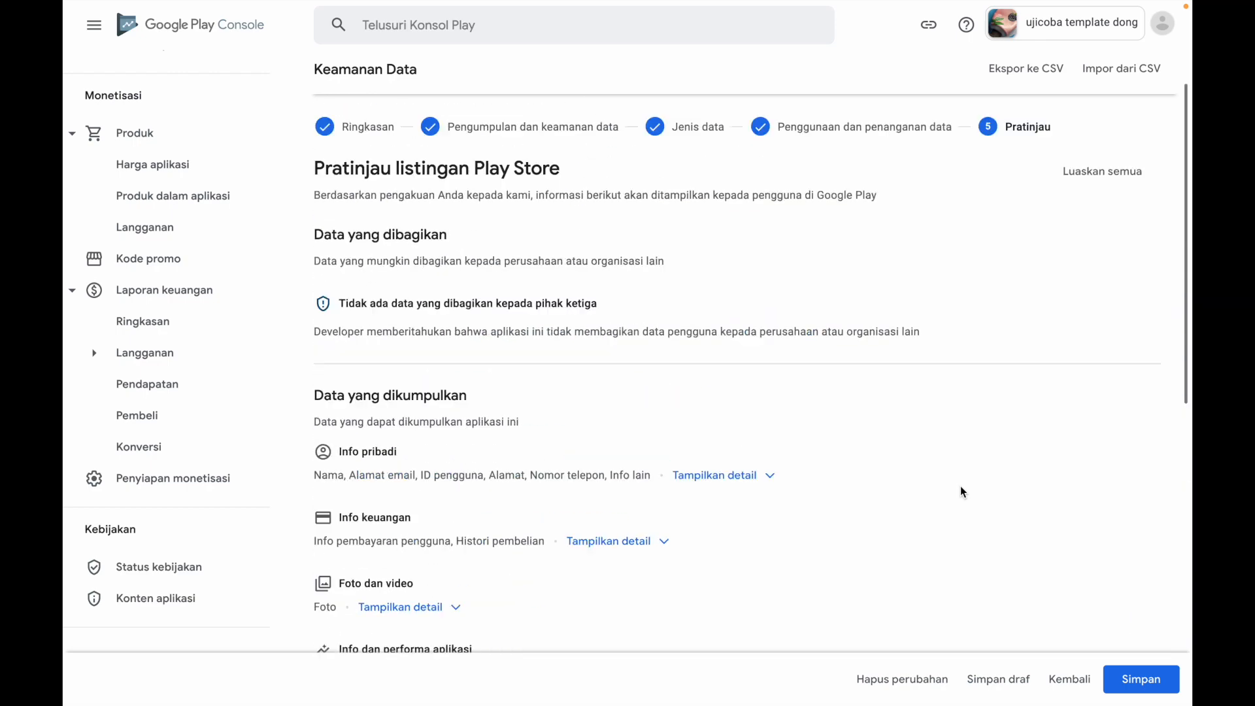
{"action": "scroll", "coordinate": [960, 485], "scroll_direction": "down", "scroll_amount": 8}
{"action": "left_click", "coordinate": [1153, 680]}
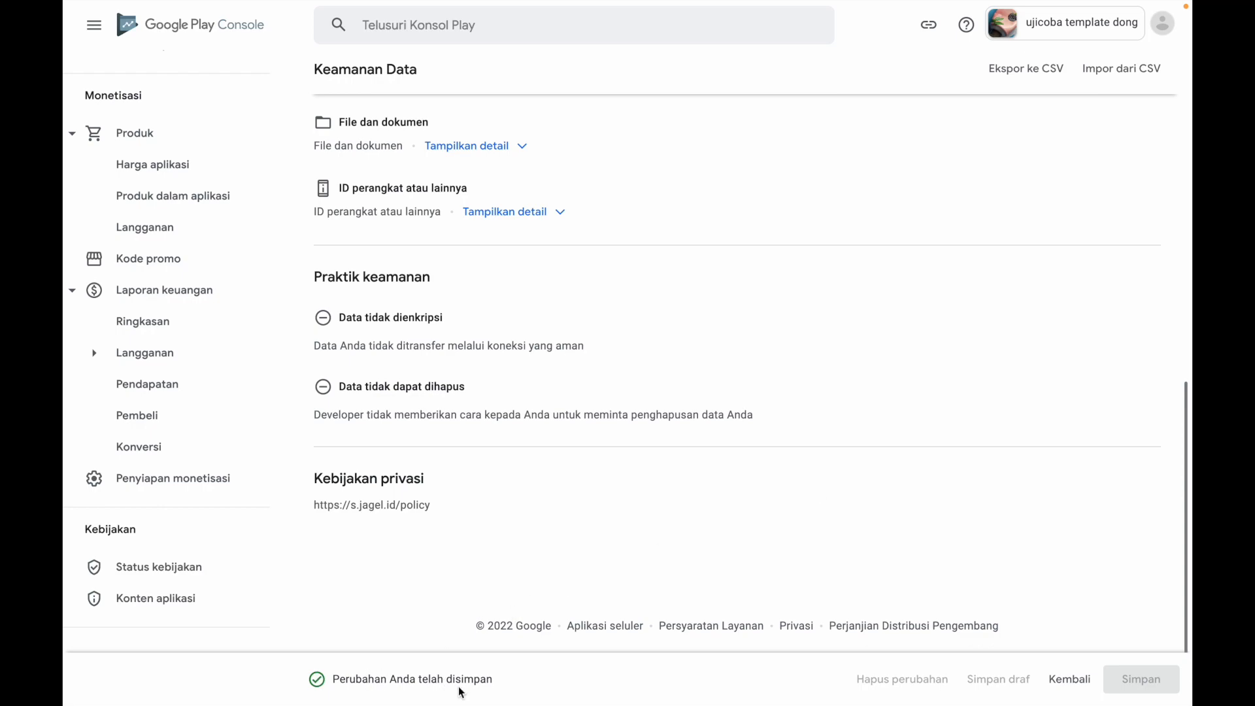
Return to Konten aplikasi and expand the summary of the Keamanan Data declaration
{"action": "scroll", "coordinate": [712, 482], "scroll_direction": "up", "scroll_amount": 15}
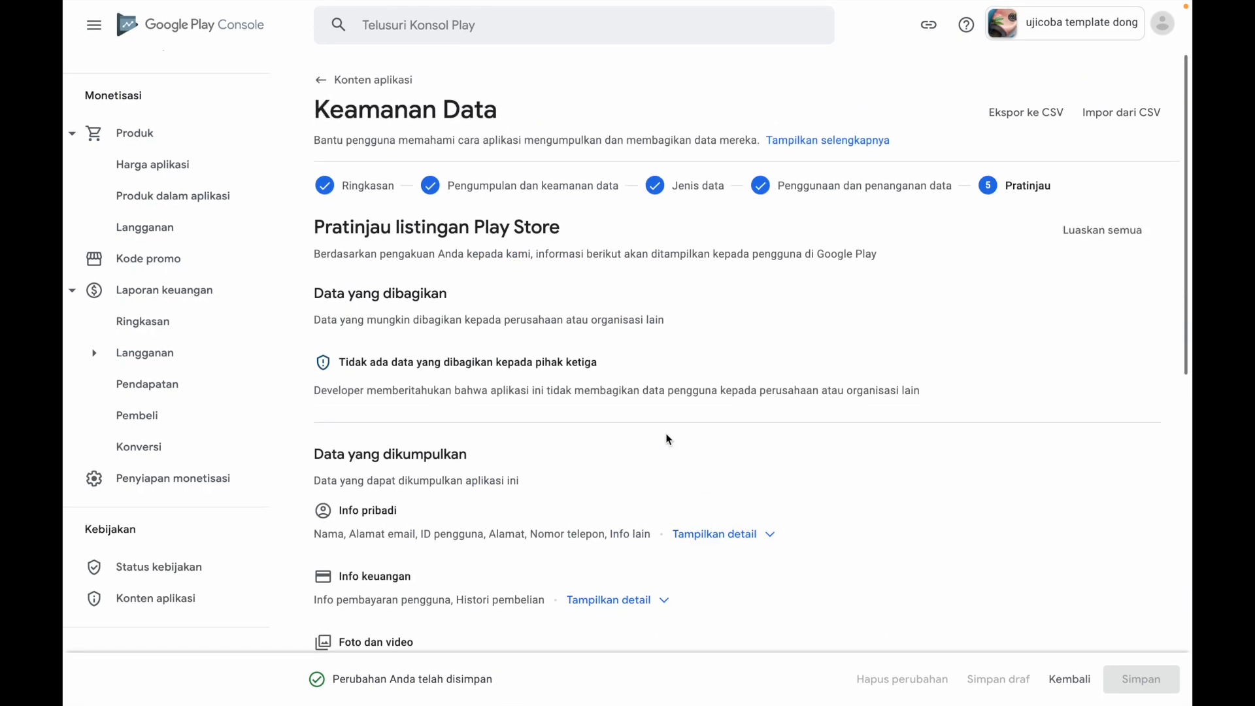
{"action": "left_click", "coordinate": [382, 87]}
{"action": "scroll", "coordinate": [609, 500], "scroll_direction": "down", "scroll_amount": 1}
{"action": "scroll", "coordinate": [610, 500], "scroll_direction": "down", "scroll_amount": 10}
{"action": "scroll", "coordinate": [609, 496], "scroll_direction": "down", "scroll_amount": 3}
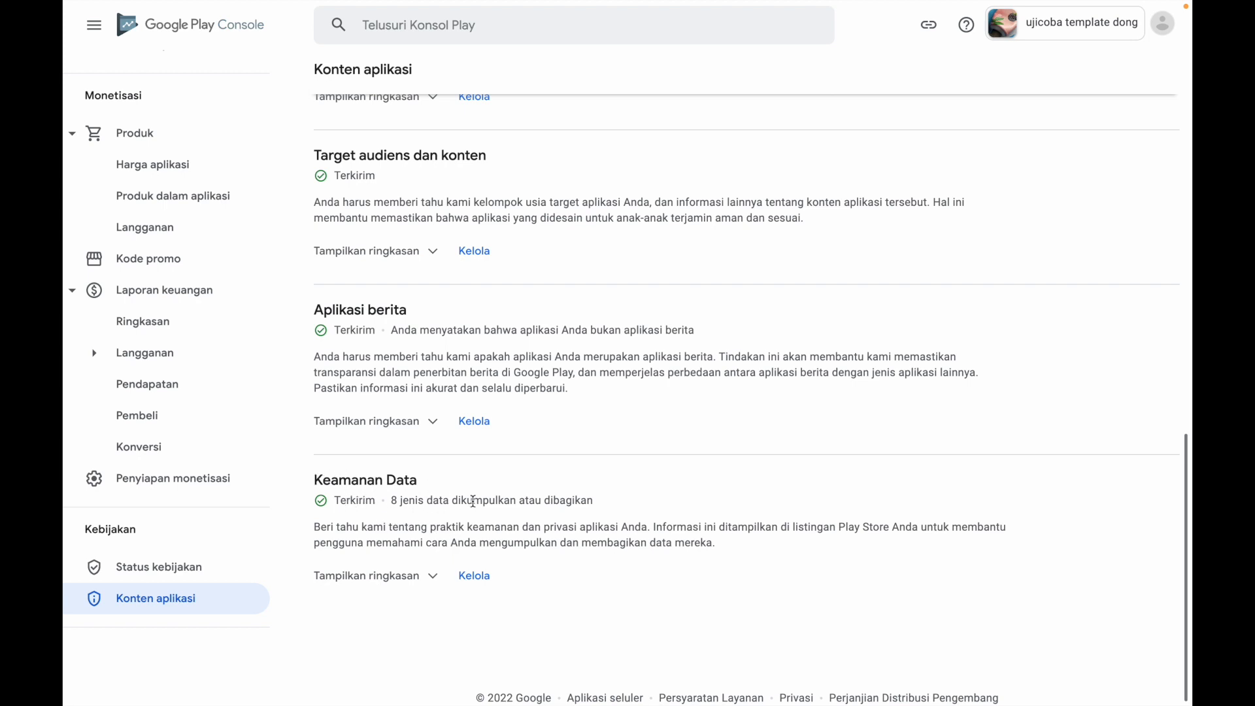
{"action": "left_click", "coordinate": [424, 583]}
{"action": "scroll", "coordinate": [552, 608], "scroll_direction": "down", "scroll_amount": 2}
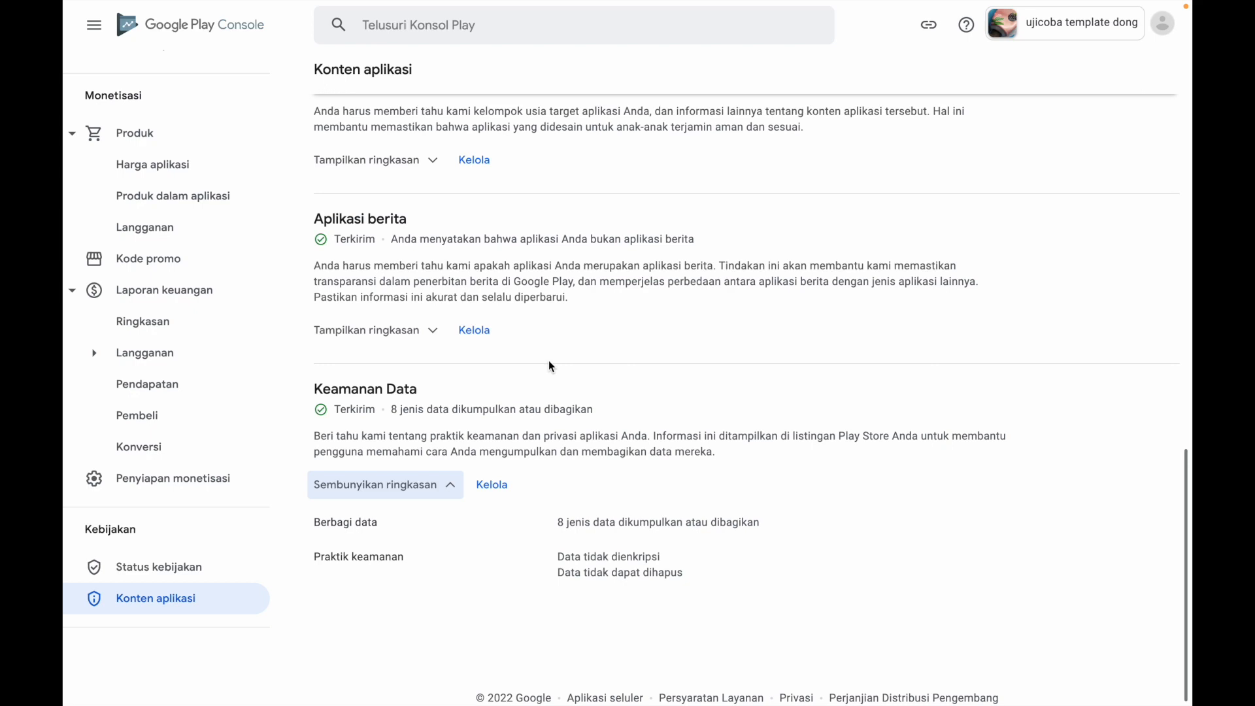
Open Ringkasan publikasi and examine the Keamanan Data form notice and the items under Perubahan yang sedang ditinjau
{"action": "scroll", "coordinate": [547, 359], "scroll_direction": "up", "scroll_amount": 9}
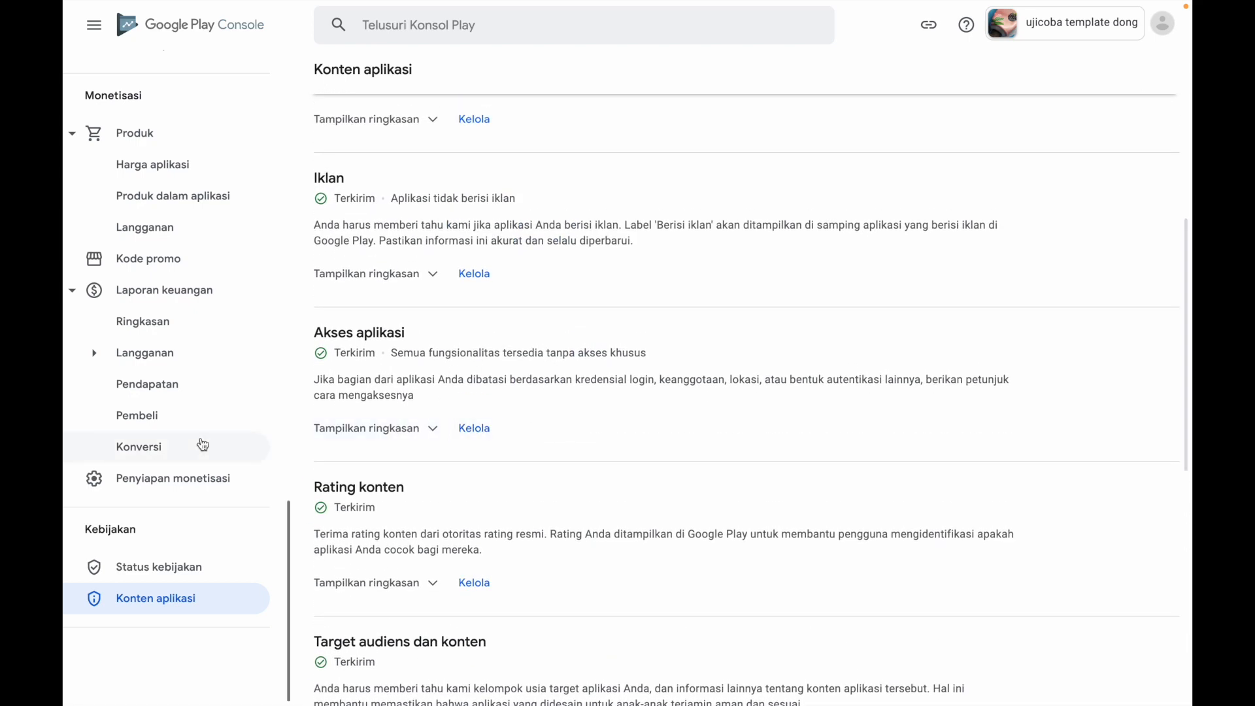
{"action": "scroll", "coordinate": [203, 445], "scroll_direction": "up", "scroll_amount": 8}
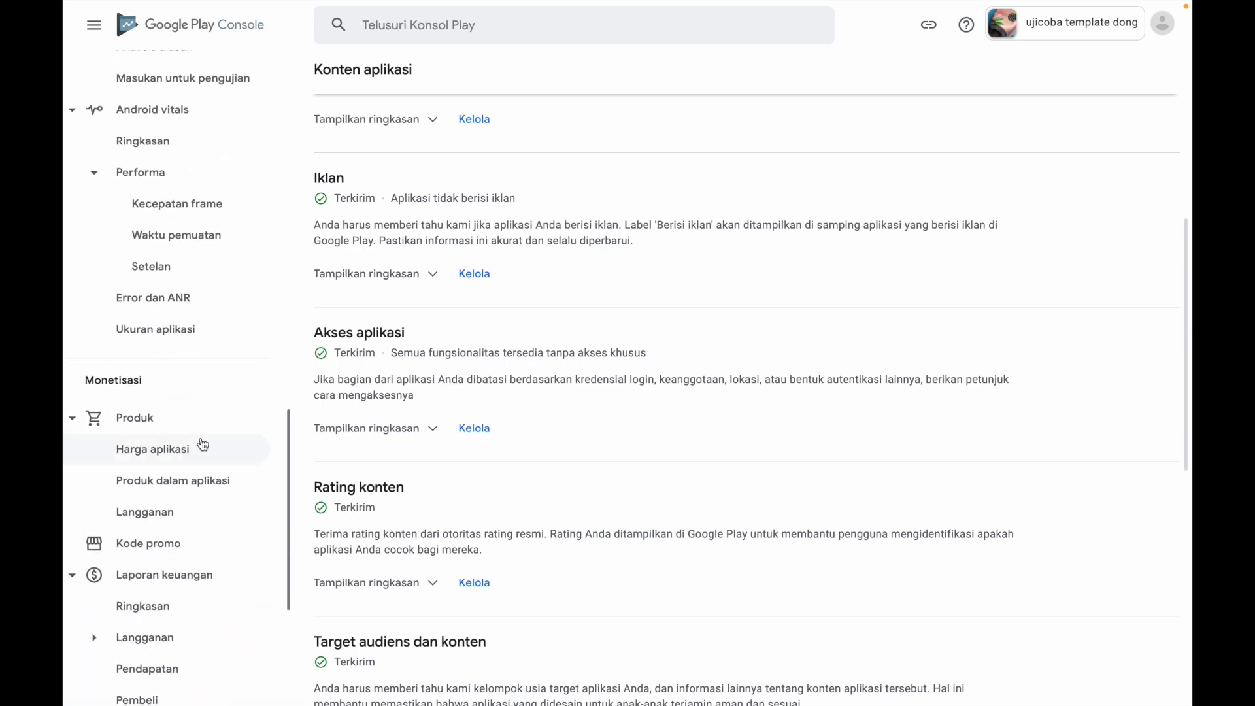
{"action": "scroll", "coordinate": [203, 445], "scroll_direction": "up", "scroll_amount": 8}
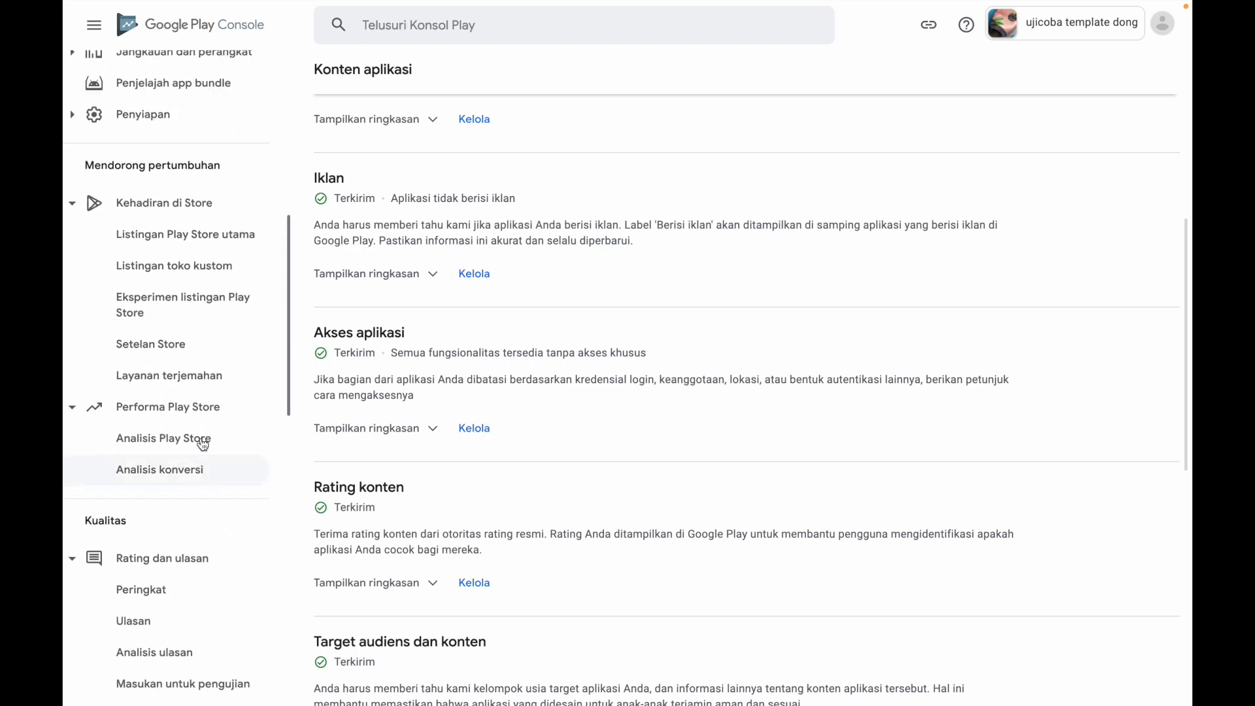
{"action": "scroll", "coordinate": [203, 444], "scroll_direction": "up", "scroll_amount": 10}
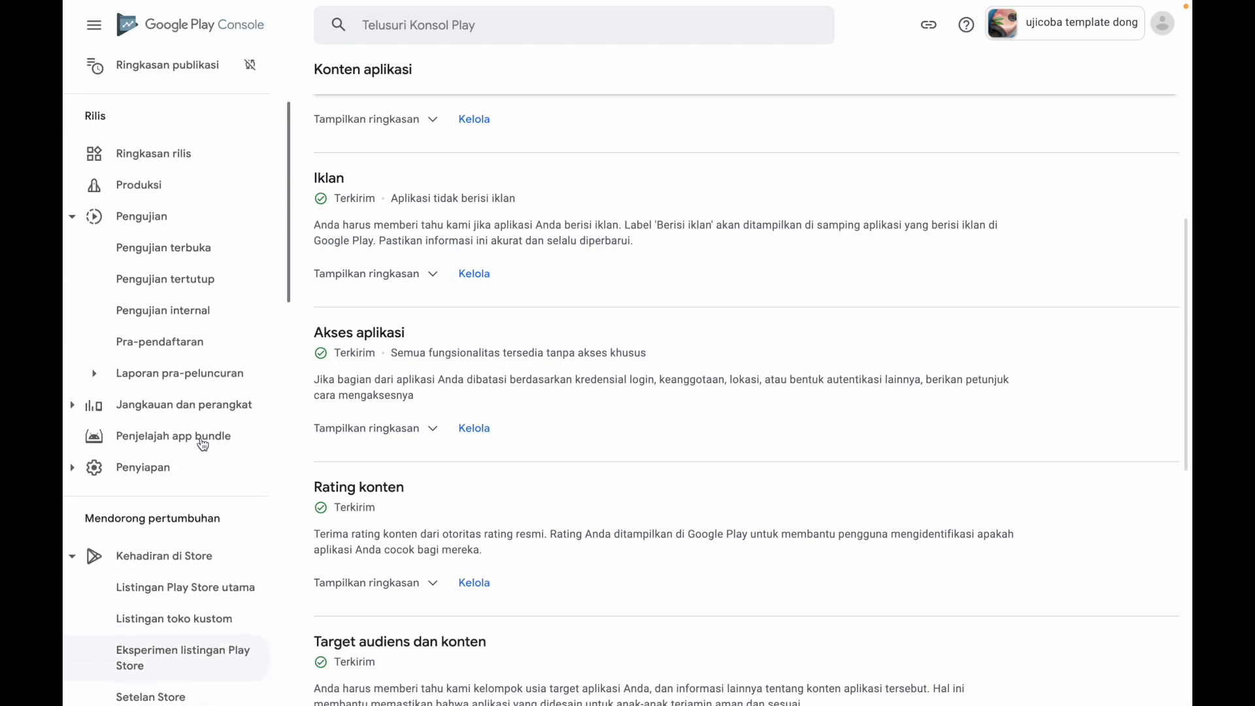
{"action": "scroll", "coordinate": [204, 445], "scroll_direction": "up", "scroll_amount": 2}
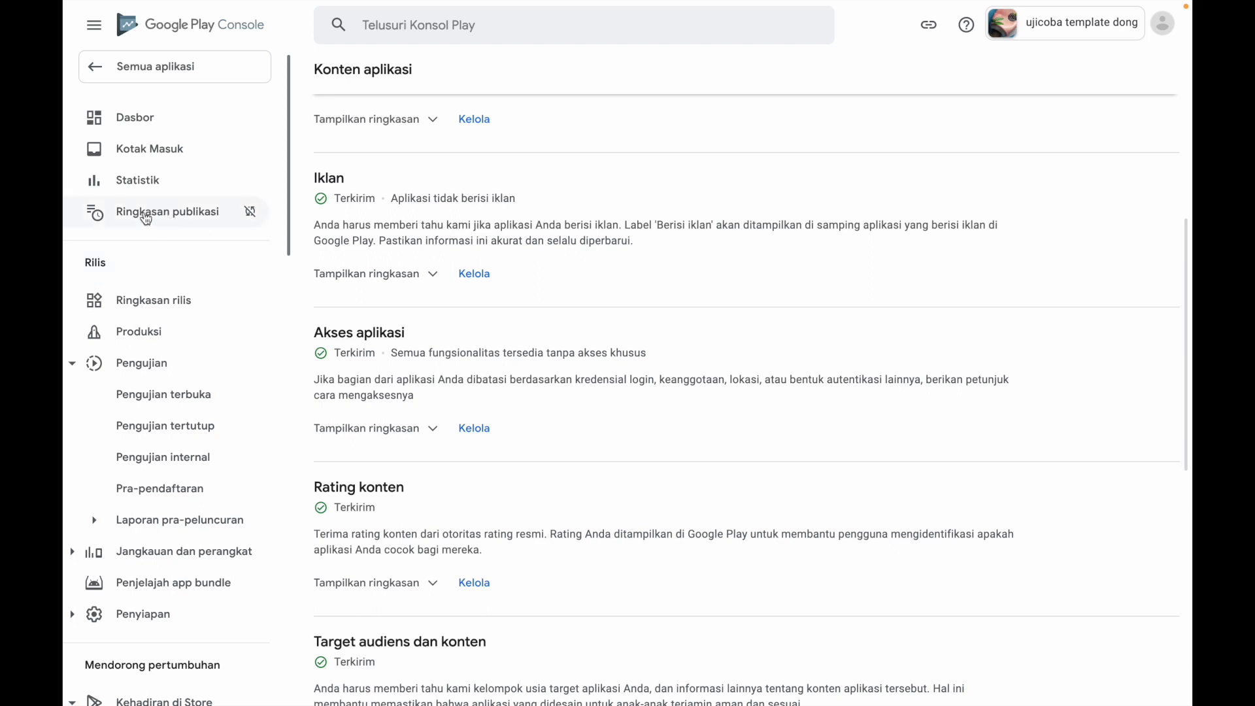
{"action": "left_click", "coordinate": [159, 221]}
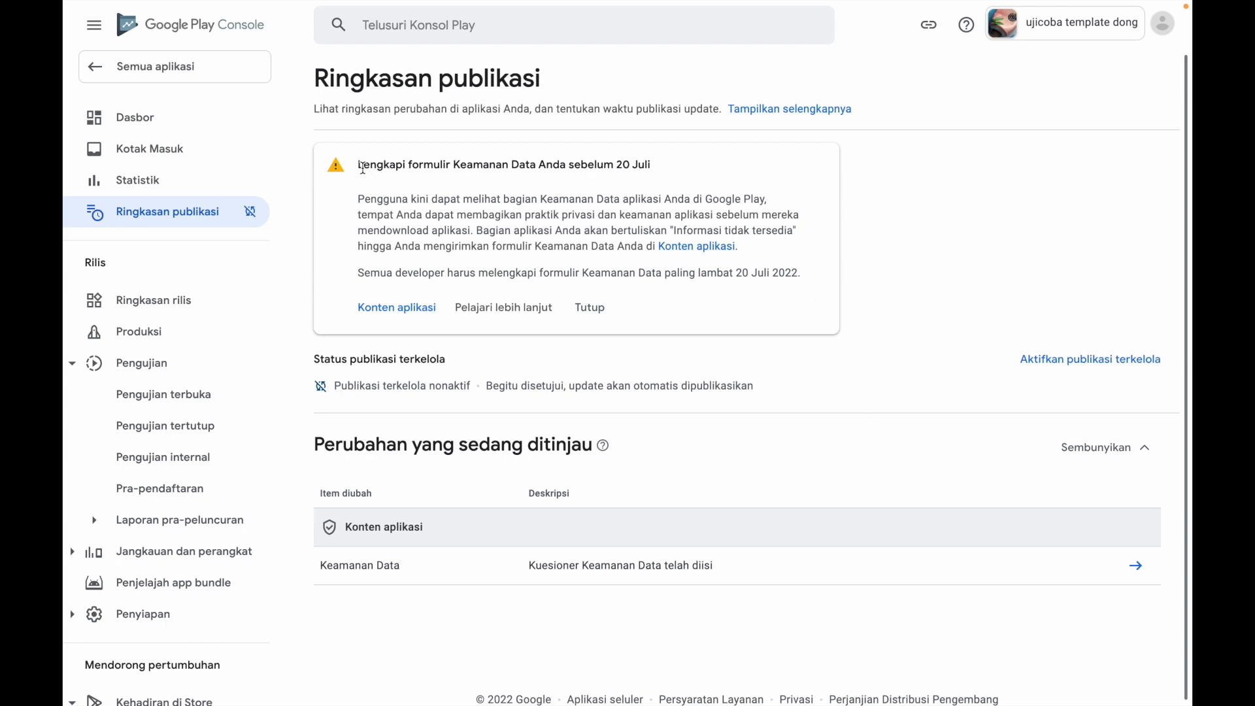
{"action": "left_click_drag", "start_coordinate": [362, 167], "coordinate": [566, 166]}
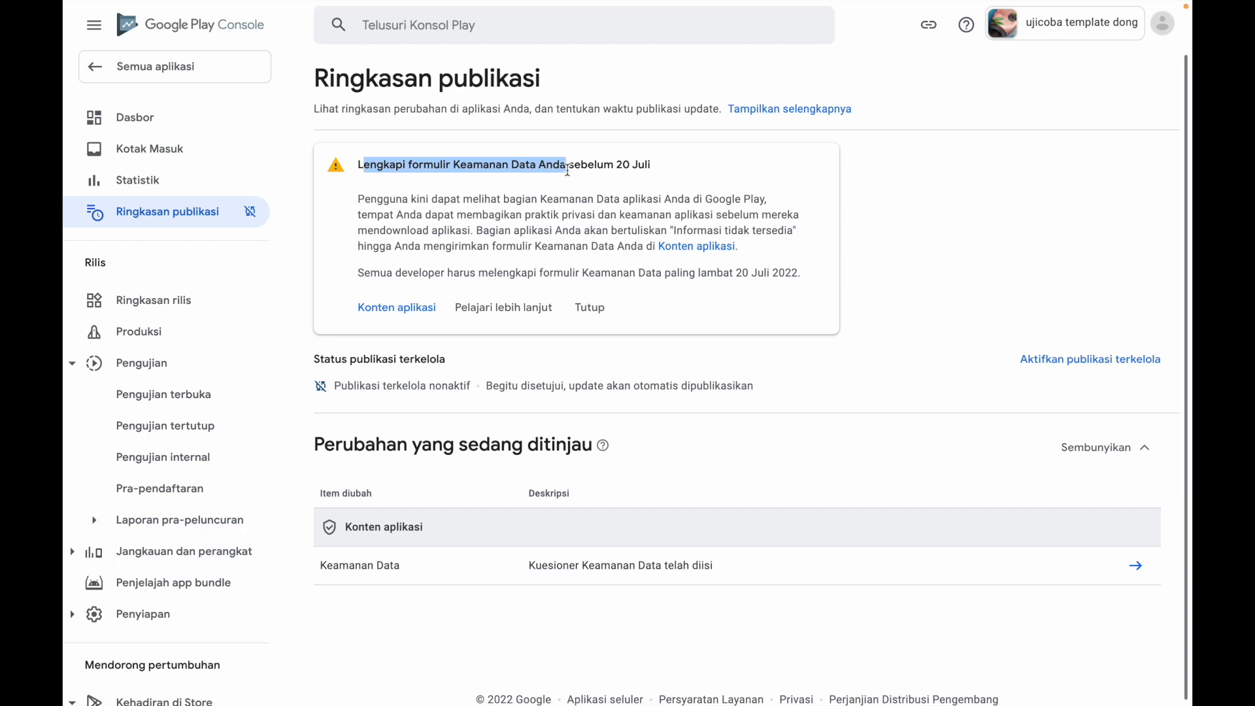
{"action": "left_click", "coordinate": [581, 241]}
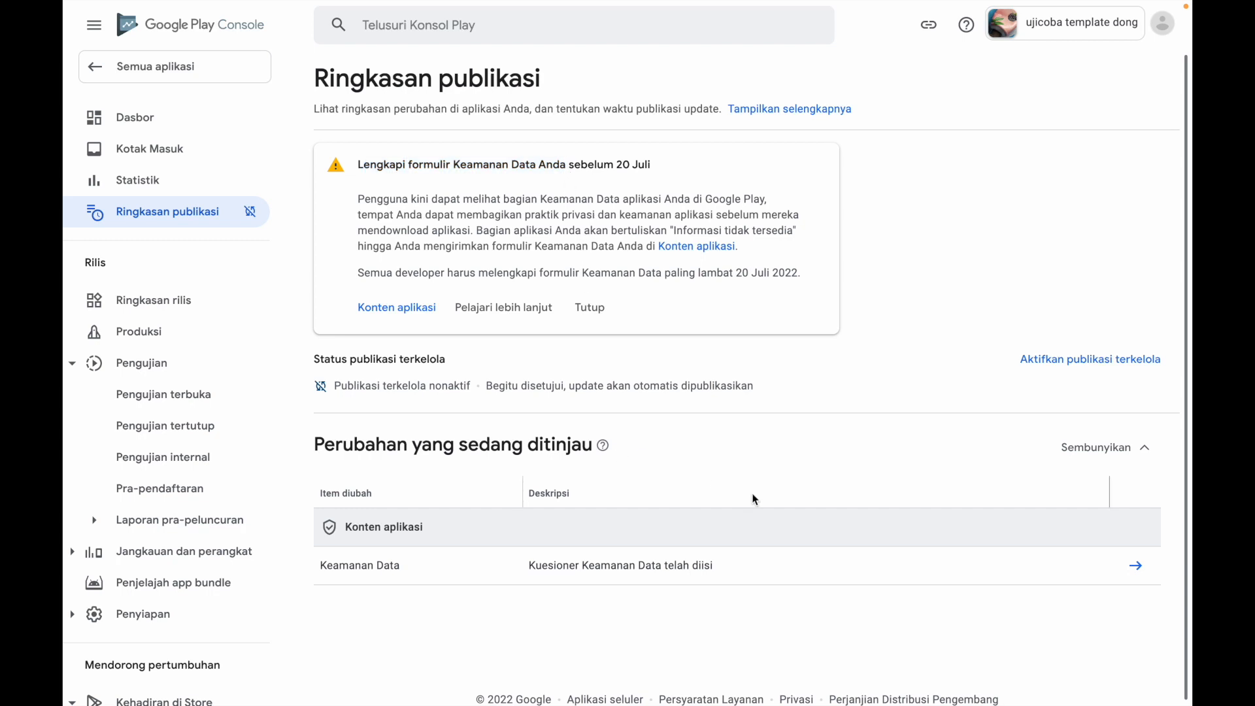
{"action": "scroll", "coordinate": [753, 499], "scroll_direction": "down", "scroll_amount": 1}
{"action": "scroll", "coordinate": [752, 499], "scroll_direction": "up", "scroll_amount": 1}
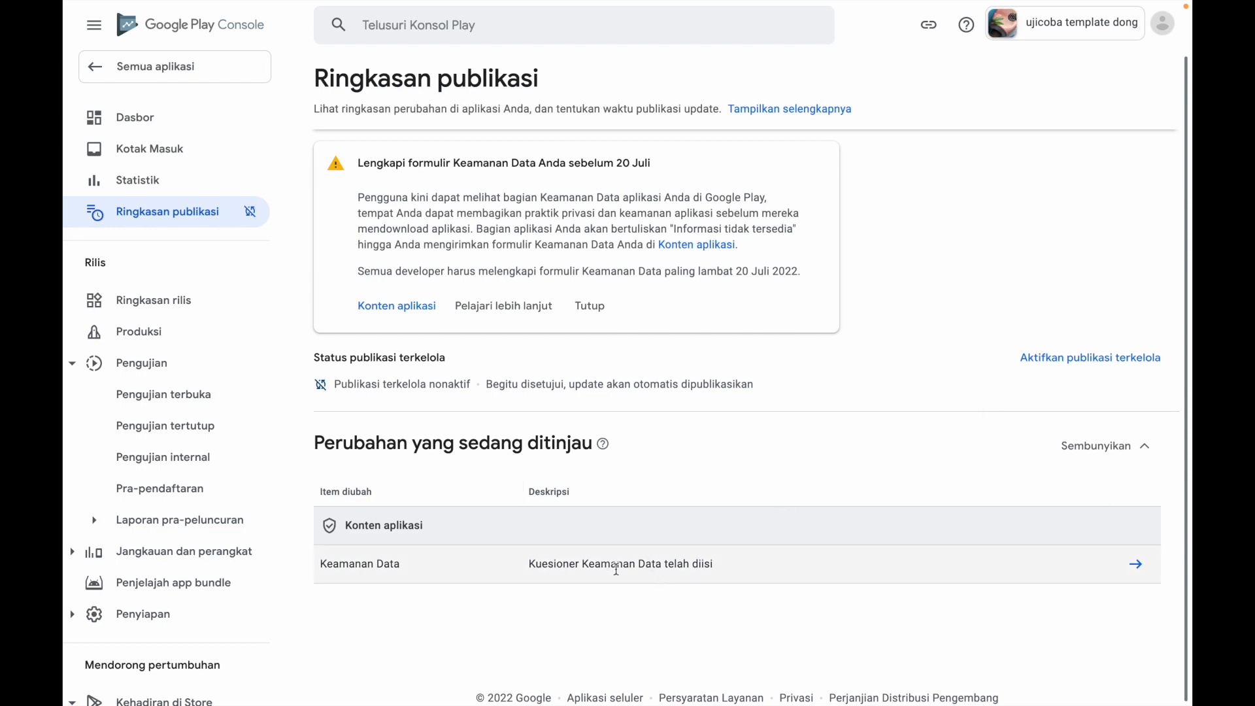
{"action": "mouse_move", "coordinate": [604, 449]}
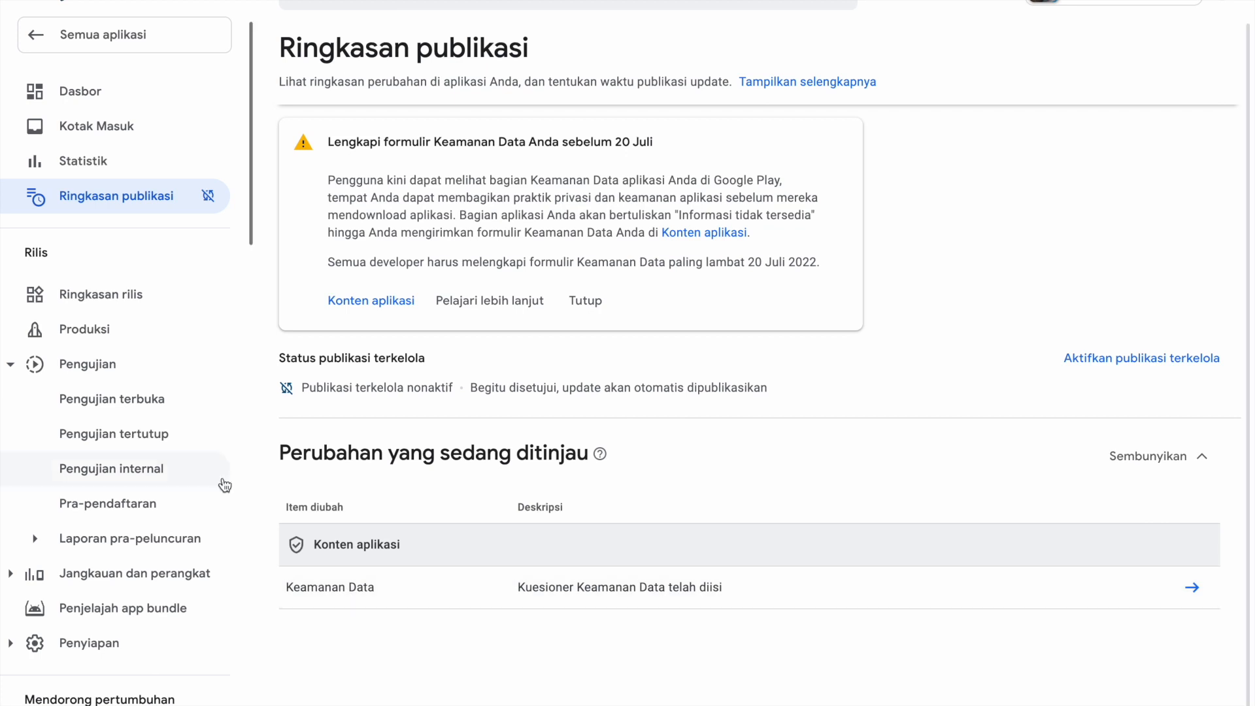
Go back to Semua aplikasi and examine the app status and update status of the listed apps
{"action": "left_click", "coordinate": [137, 40]}
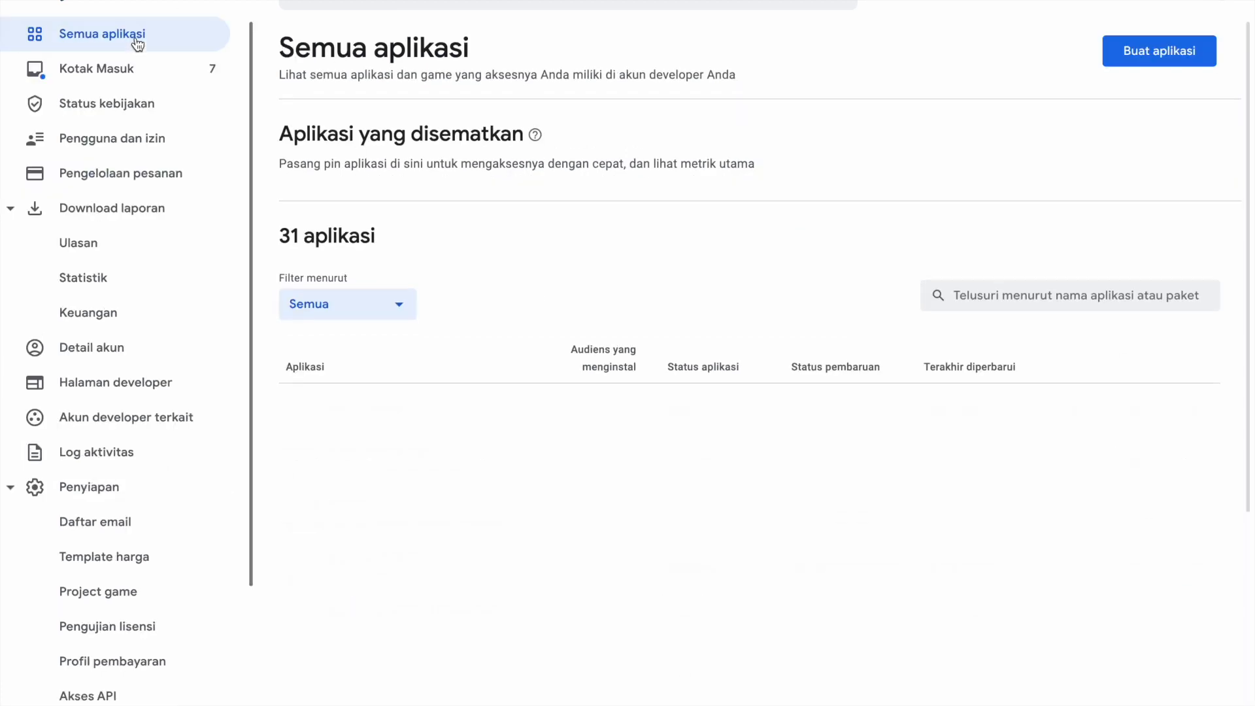
{"action": "triple_click", "coordinate": [332, 241]}
{"action": "left_click", "coordinate": [419, 245]}
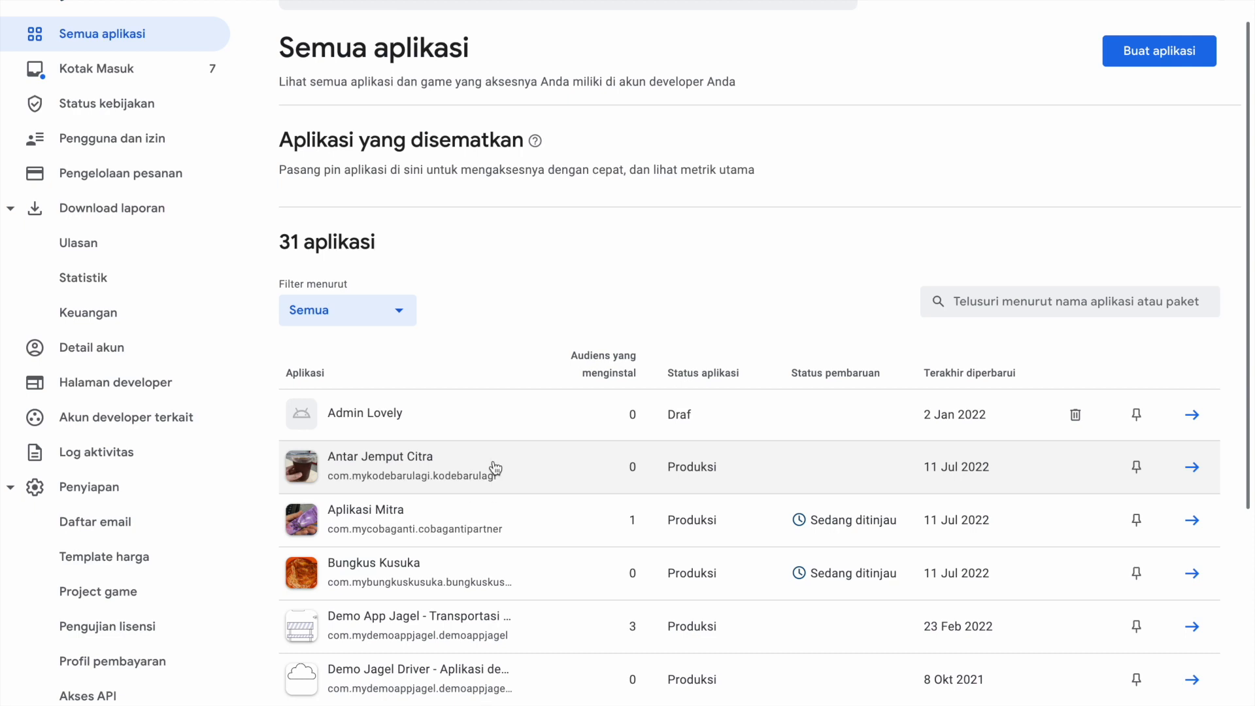
{"action": "scroll", "coordinate": [530, 523], "scroll_direction": "down", "scroll_amount": 2}
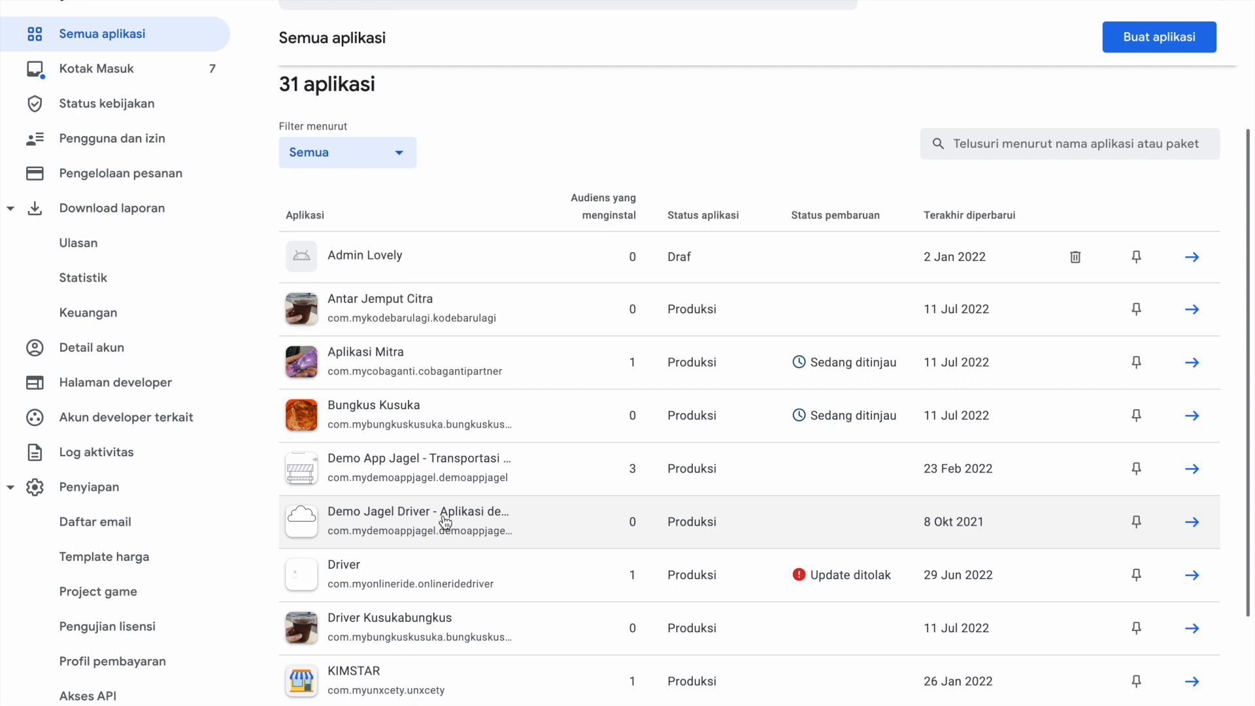
{"action": "scroll", "coordinate": [443, 518], "scroll_direction": "down", "scroll_amount": 3}
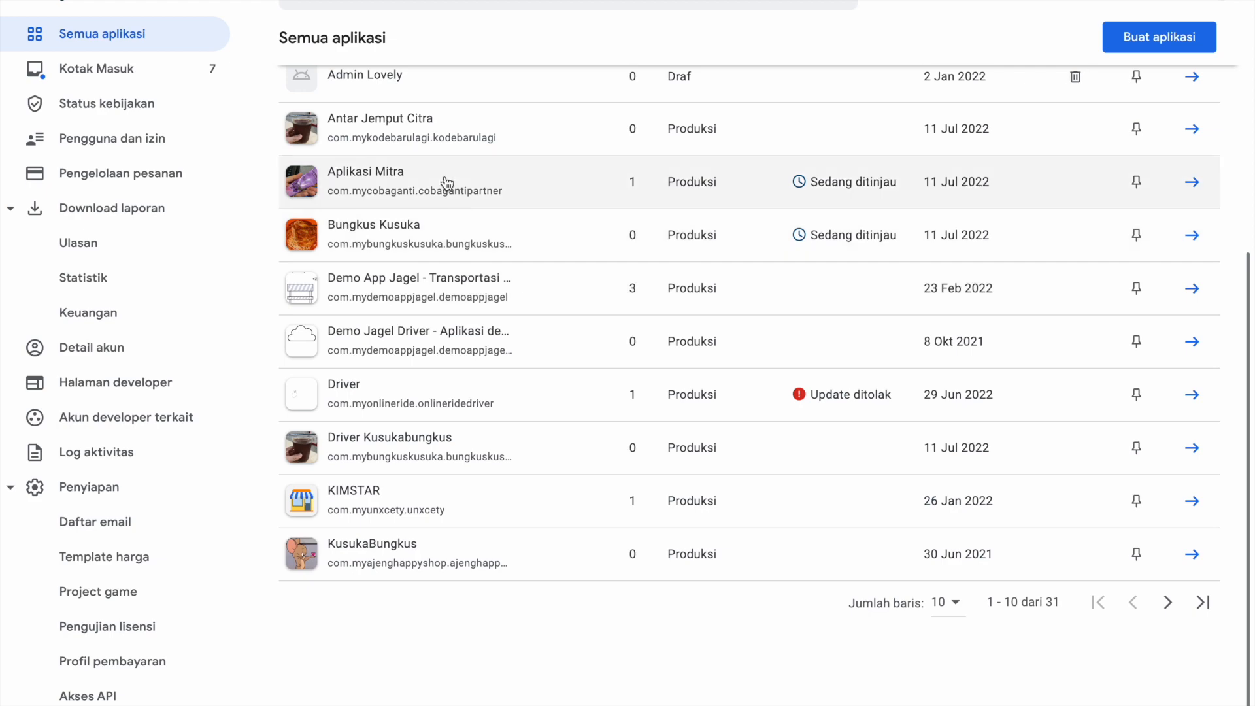
{"action": "scroll", "coordinate": [447, 183], "scroll_direction": "up", "scroll_amount": 3}
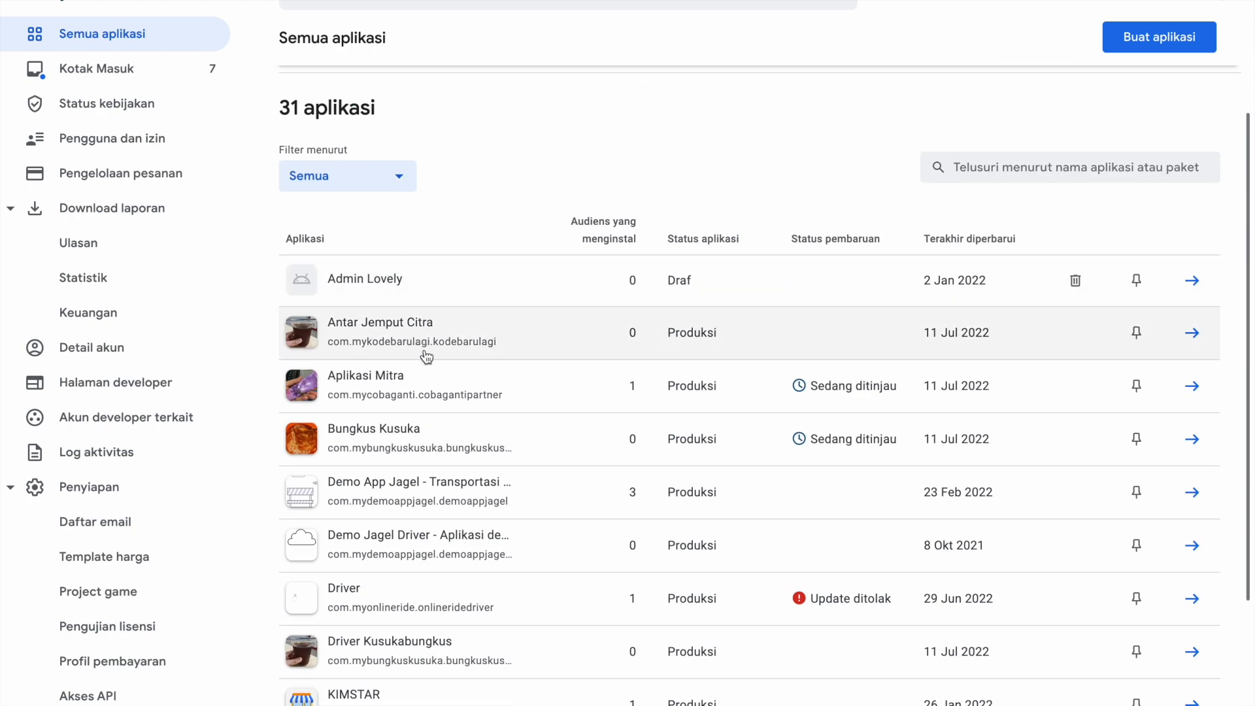